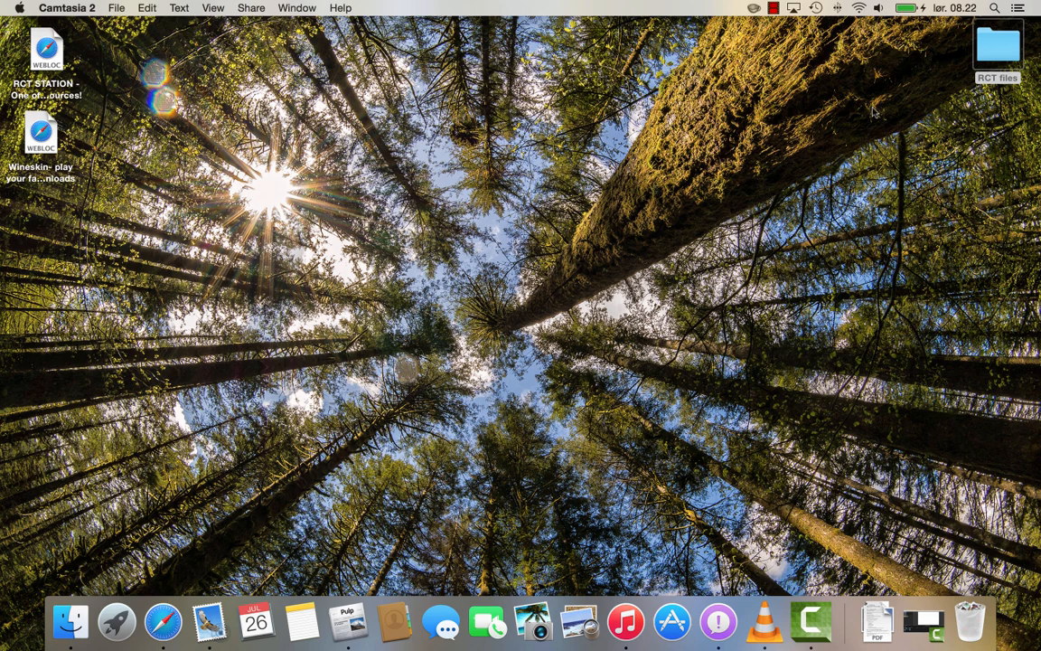
- Look through the contents of the RCT files folder on the desktop and close it
double_click(990, 55)
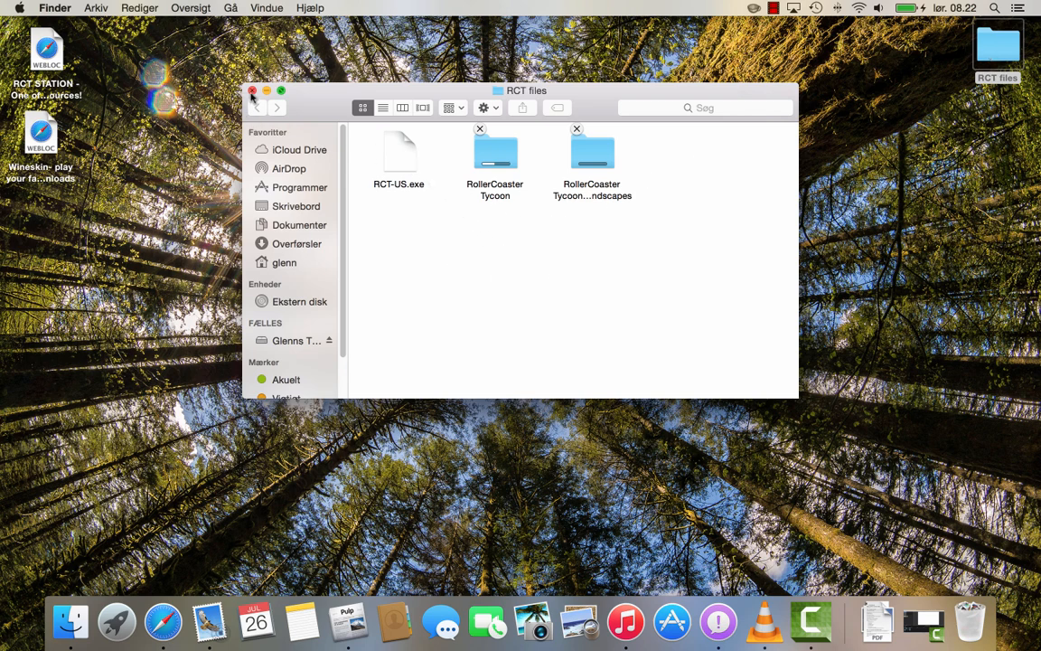
click(252, 92)
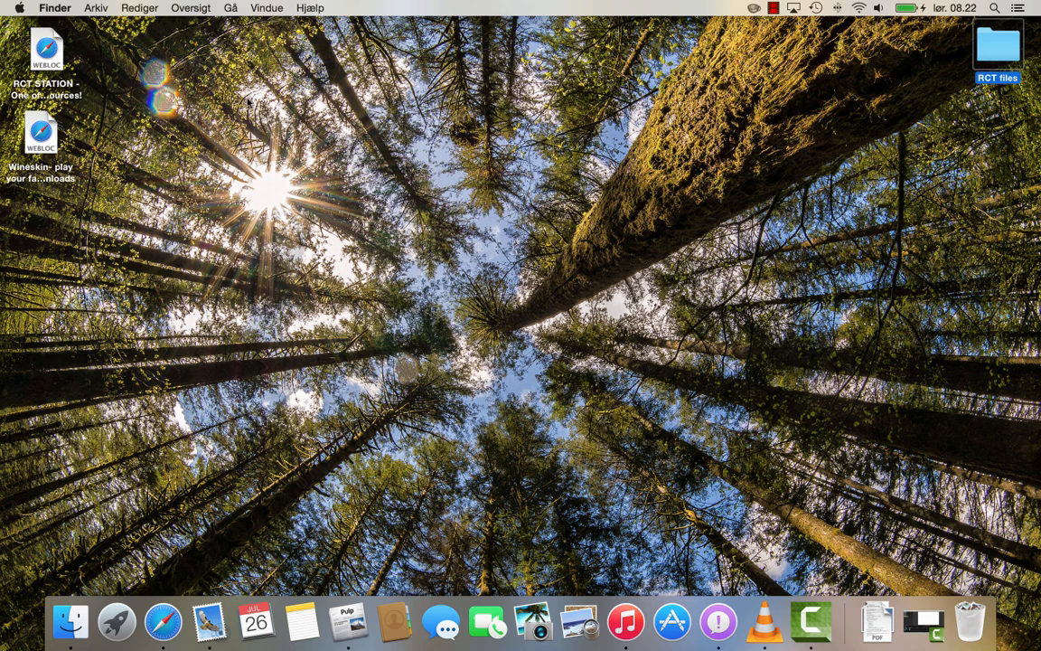
- In Safari, search gog.com for "roller" and view the RollerCoaster Tycoon: Deluxe page, closing the browser window when done
click(163, 622)
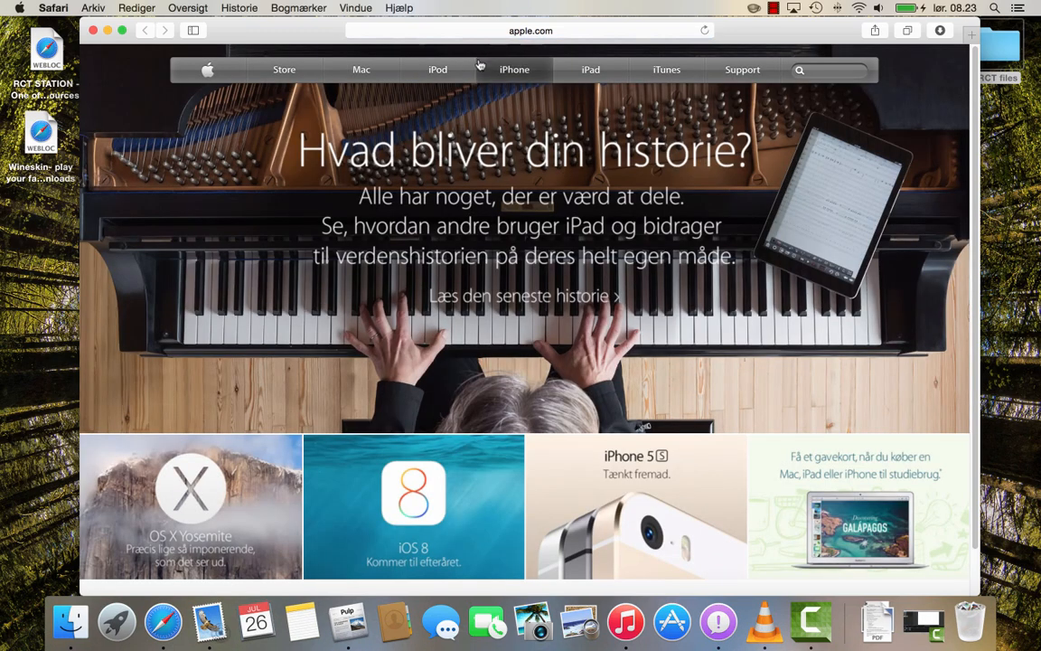
click(464, 31)
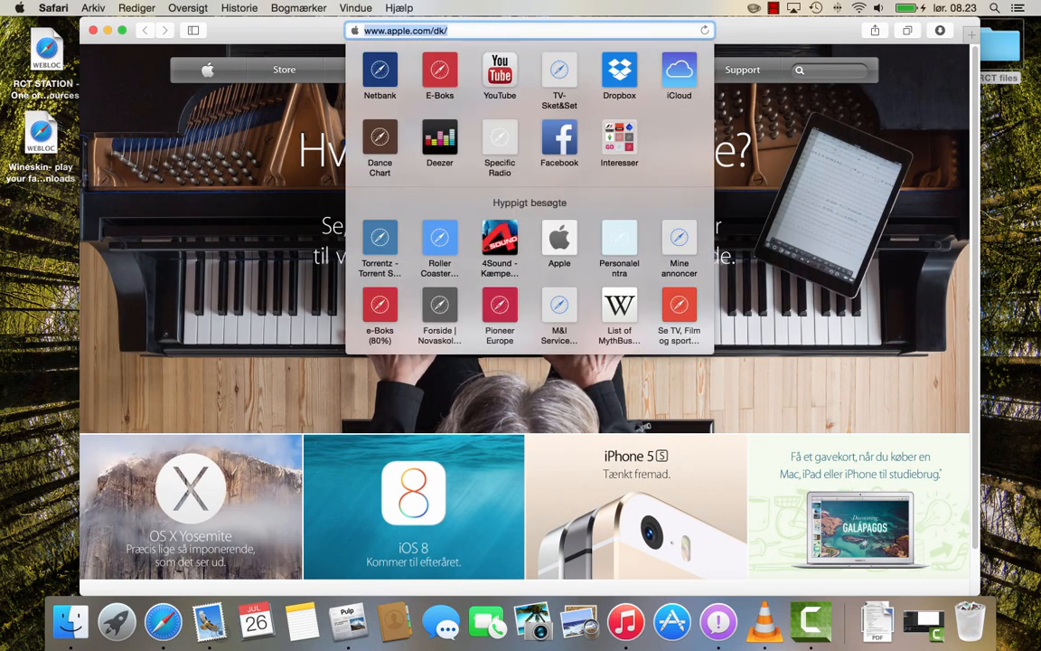
text(gog.com)
key(Return)
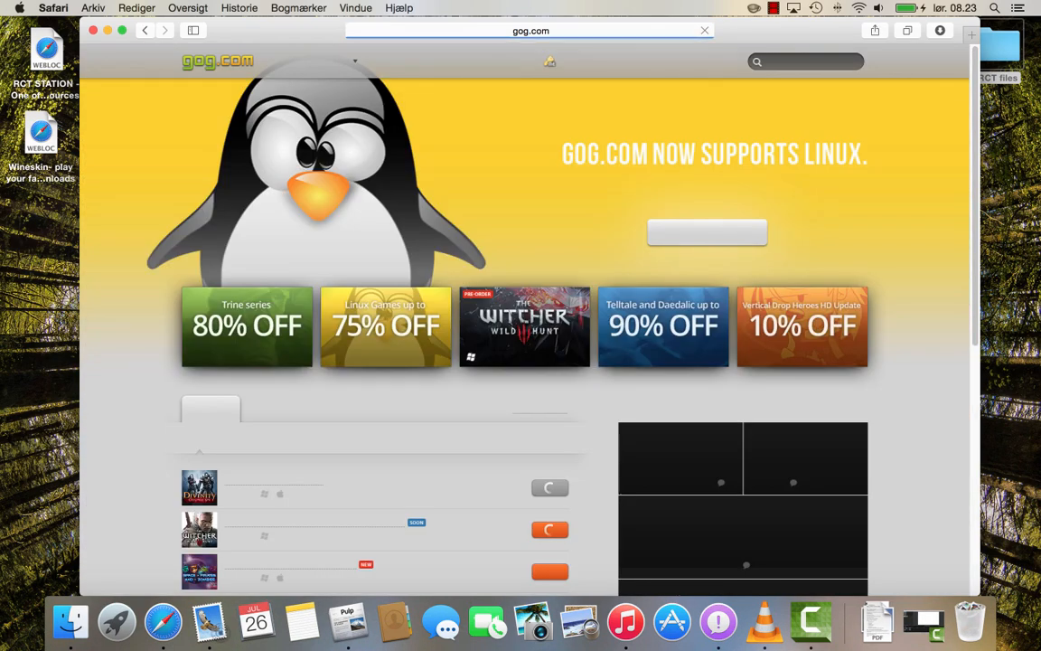
click(805, 61)
text(roller)
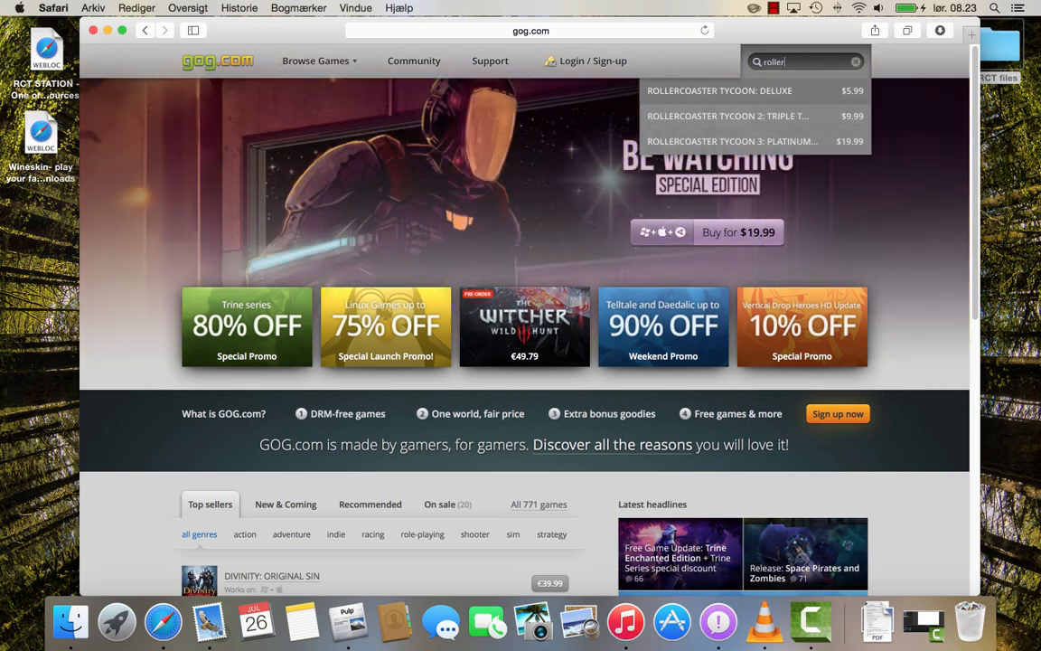
click(748, 92)
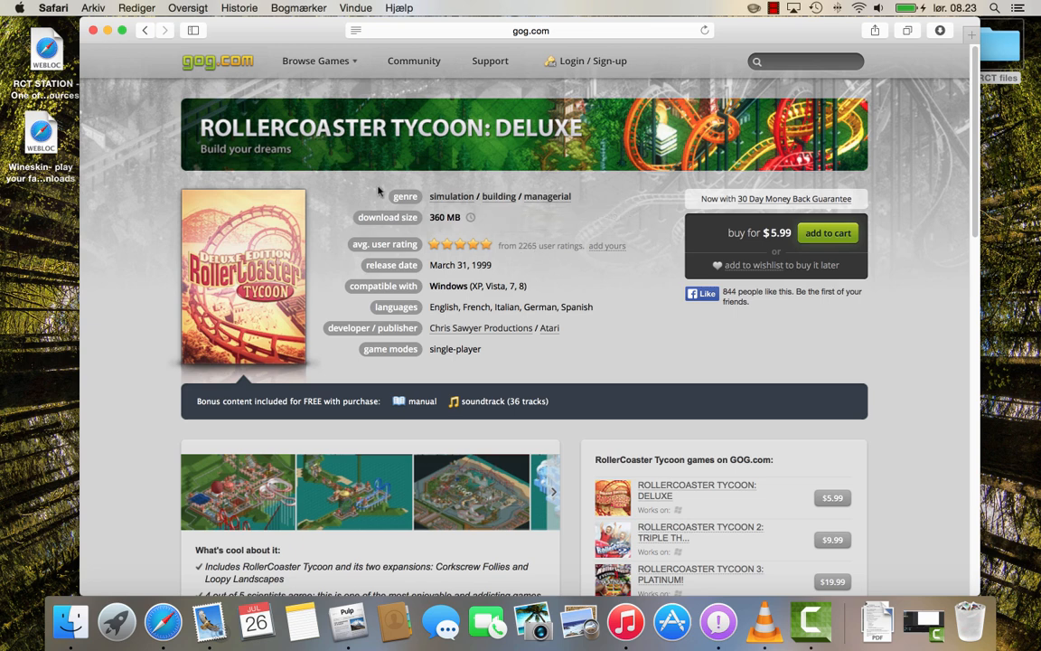
click(92, 31)
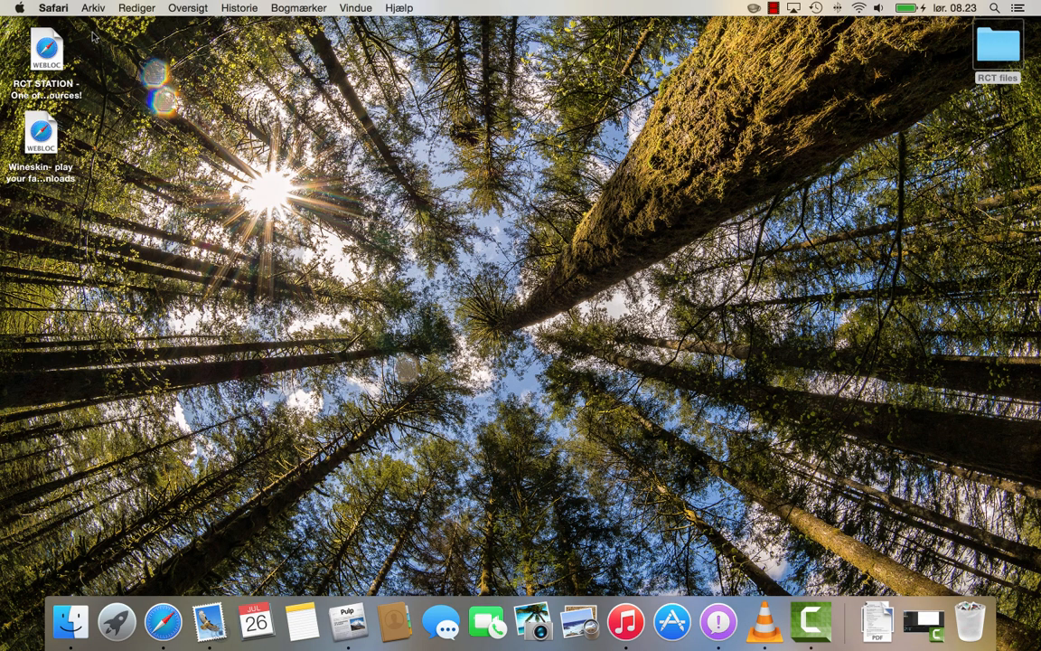
- Examine the official RollerCoaster Tycoon patches through the desktop's RCT Station link, including the English (US) V1.08.187 entry, and close the page
double_click(56, 45)
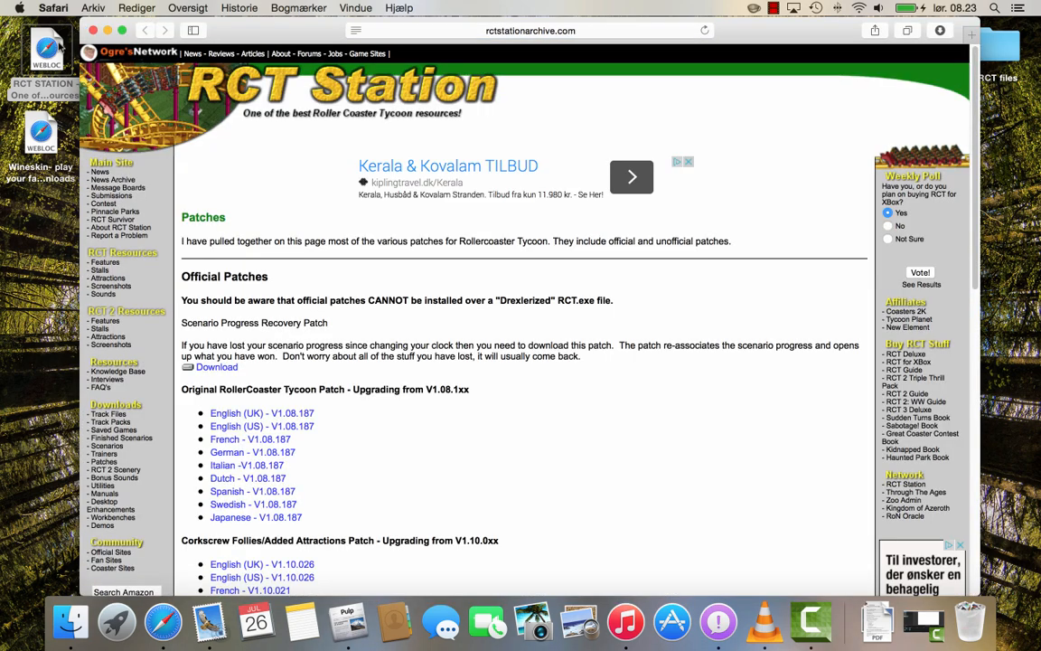
scroll(523, 437, down, 3)
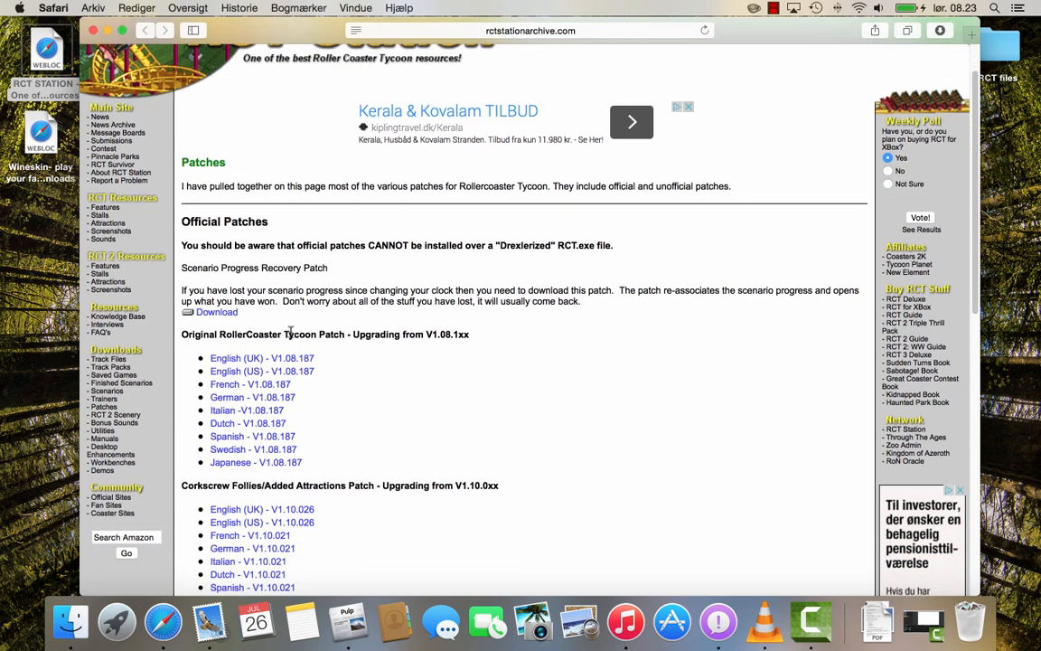
scroll(290, 336, down, 3)
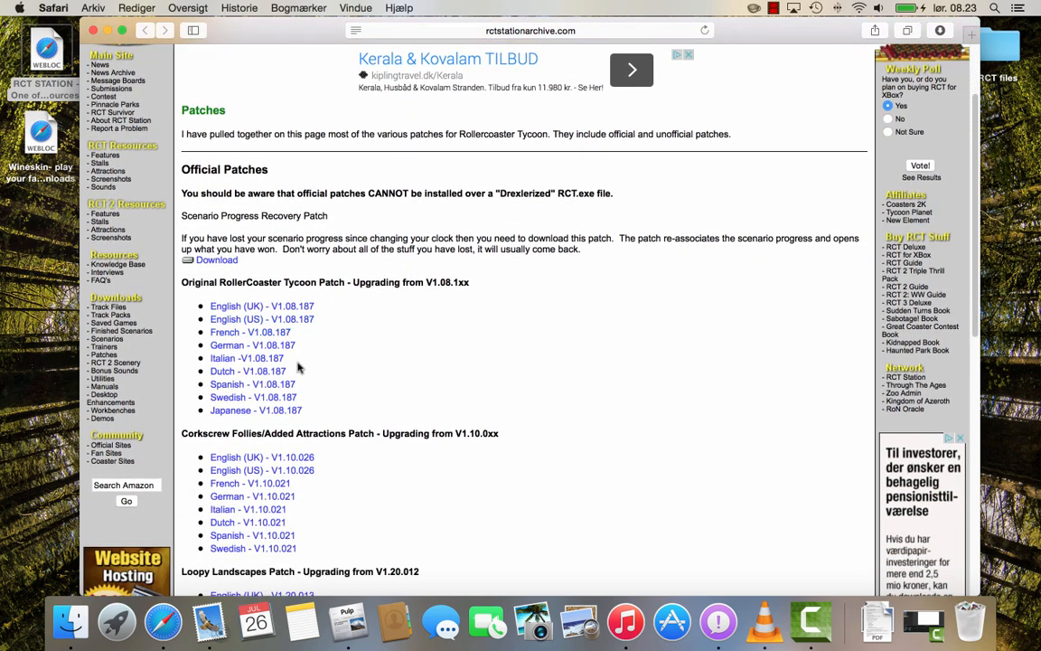
scroll(311, 385, down, 1)
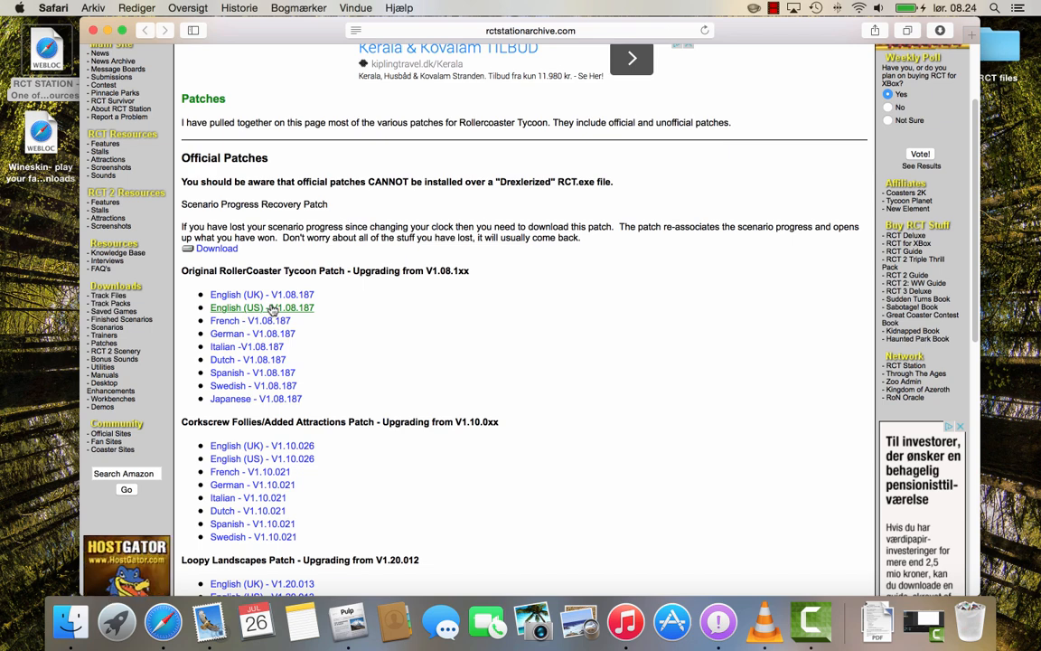
click(92, 30)
click(211, 77)
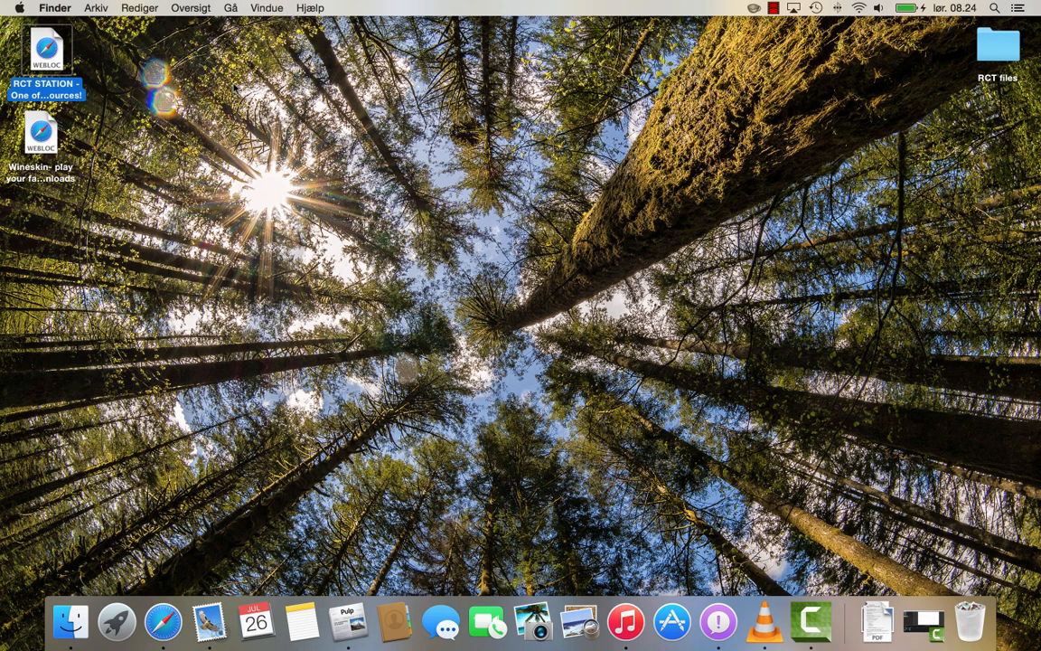
click(211, 79)
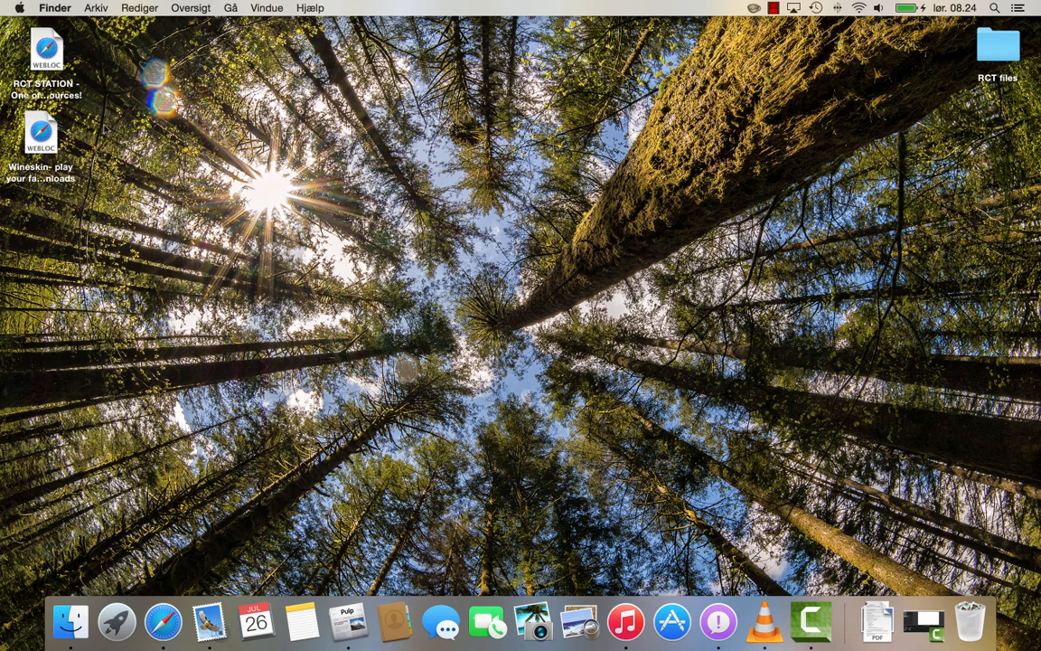
- Download Wineskin Winery 1.7 through the desktop's Wineskin web link and close the browser window
double_click(53, 131)
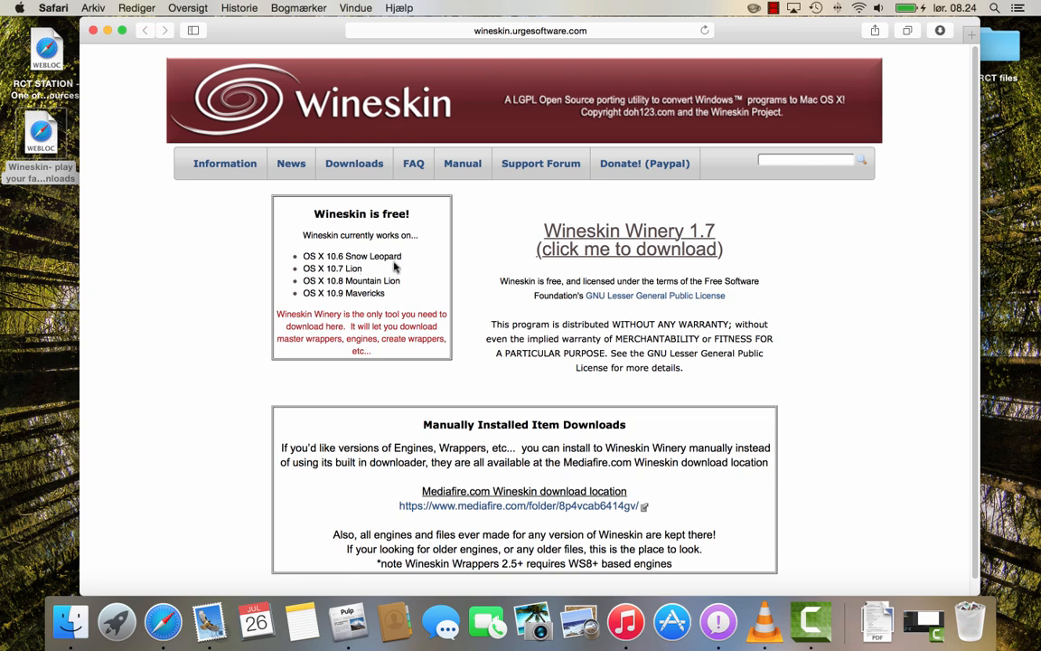
click(598, 254)
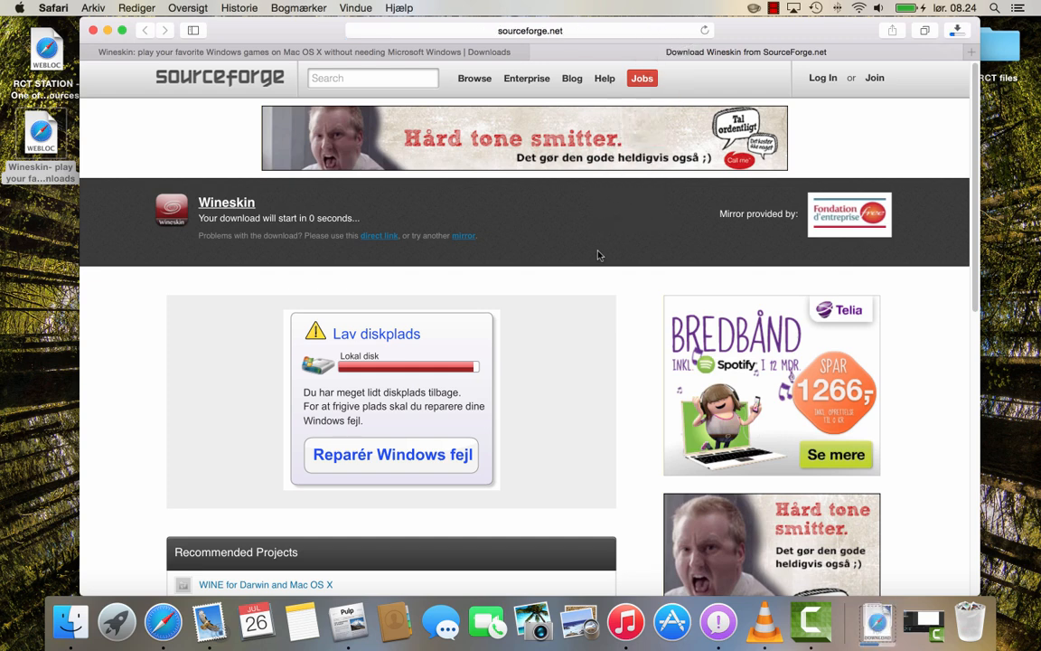
click(94, 32)
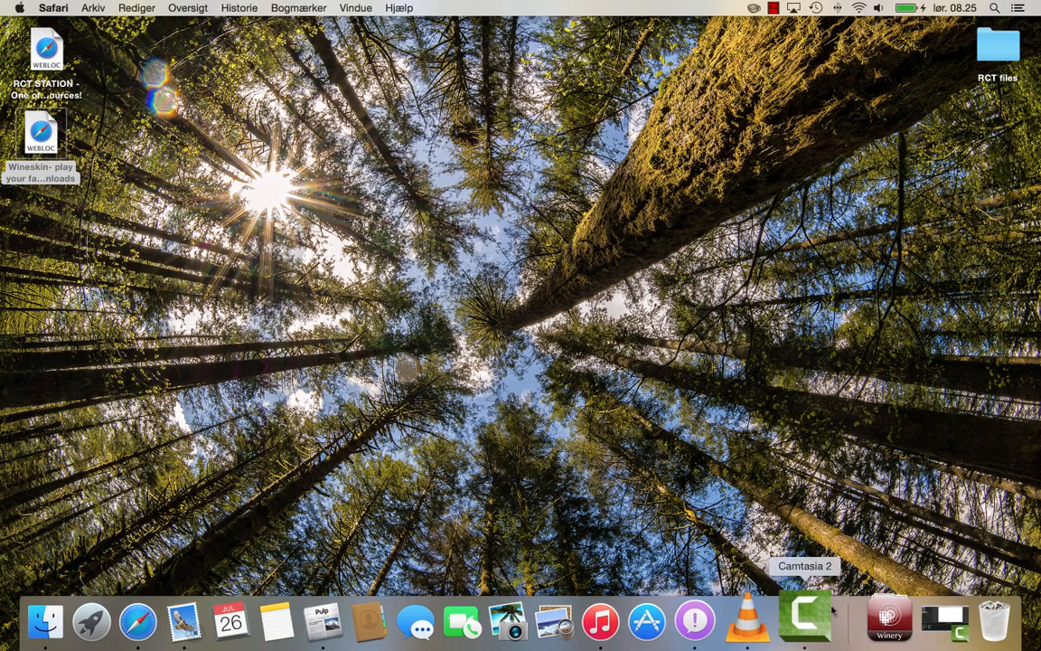
- Move the downloaded Wineskin Winery app into the Programmer folder in Finder
click(878, 619)
click(879, 619)
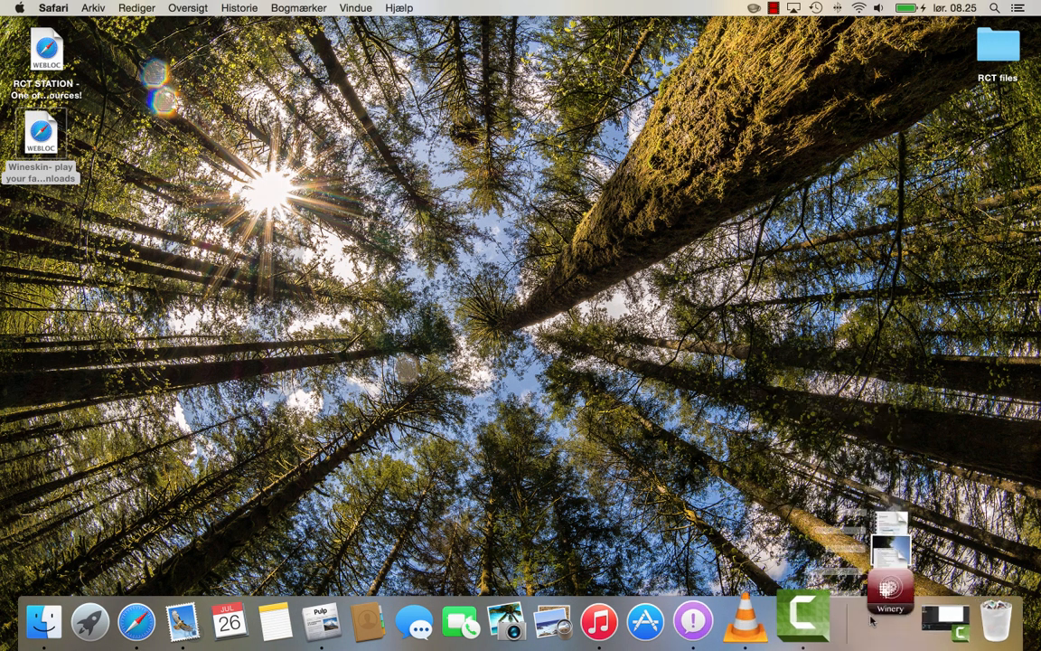
click(67, 618)
click(327, 188)
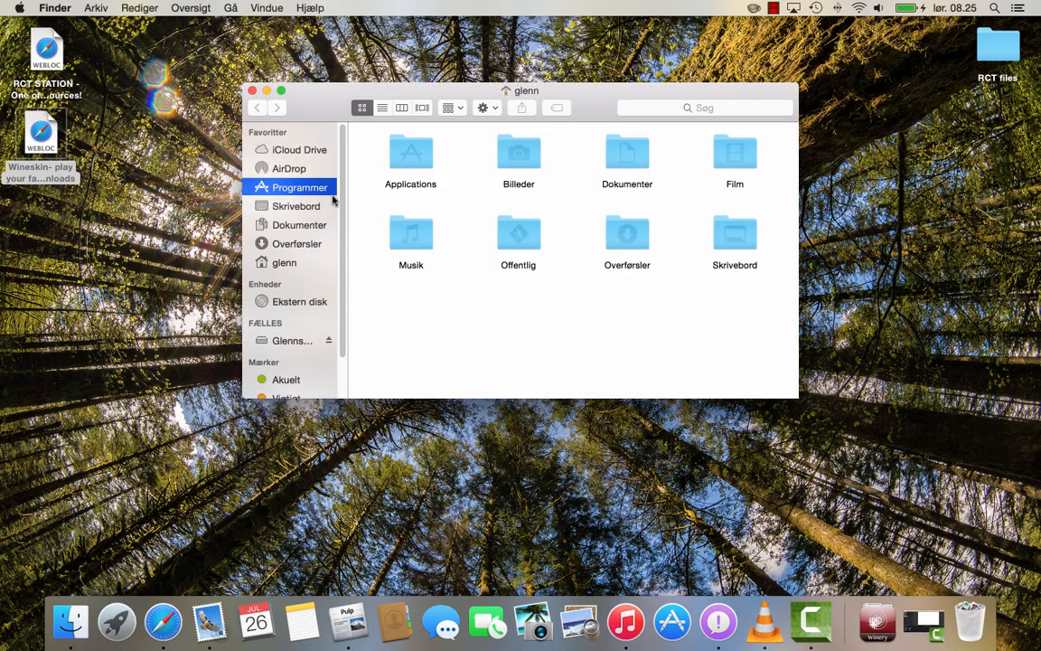
click(878, 619)
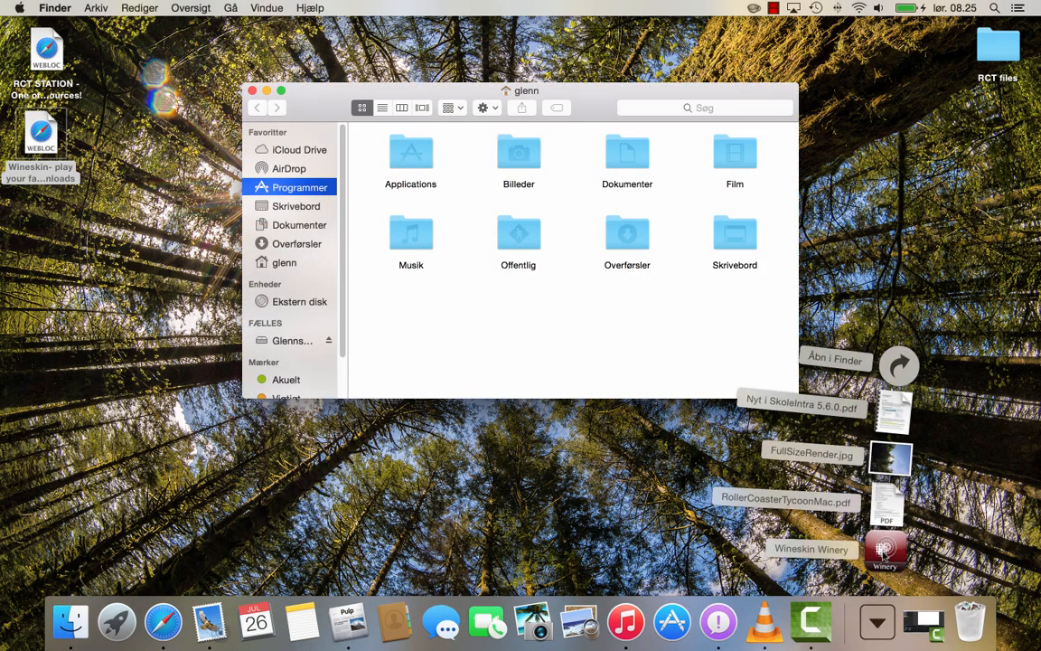
click(306, 188)
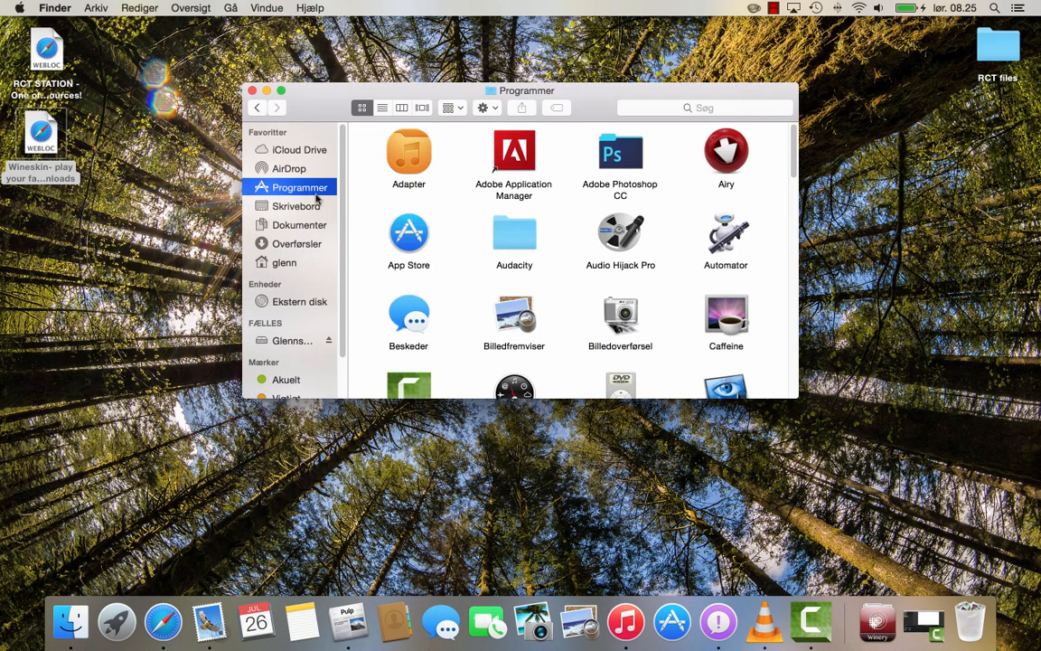
click(878, 619)
drag(881, 562, 659, 338)
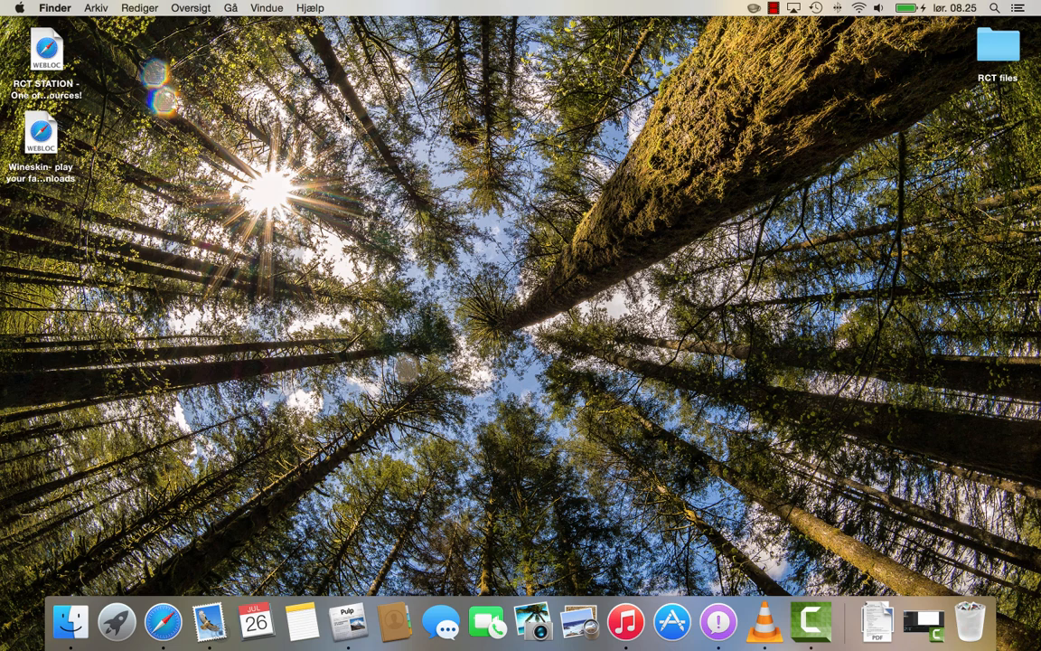
- Search the Mac for "wine" and launch Wineskin Winery
key(super+space)
text(wine)
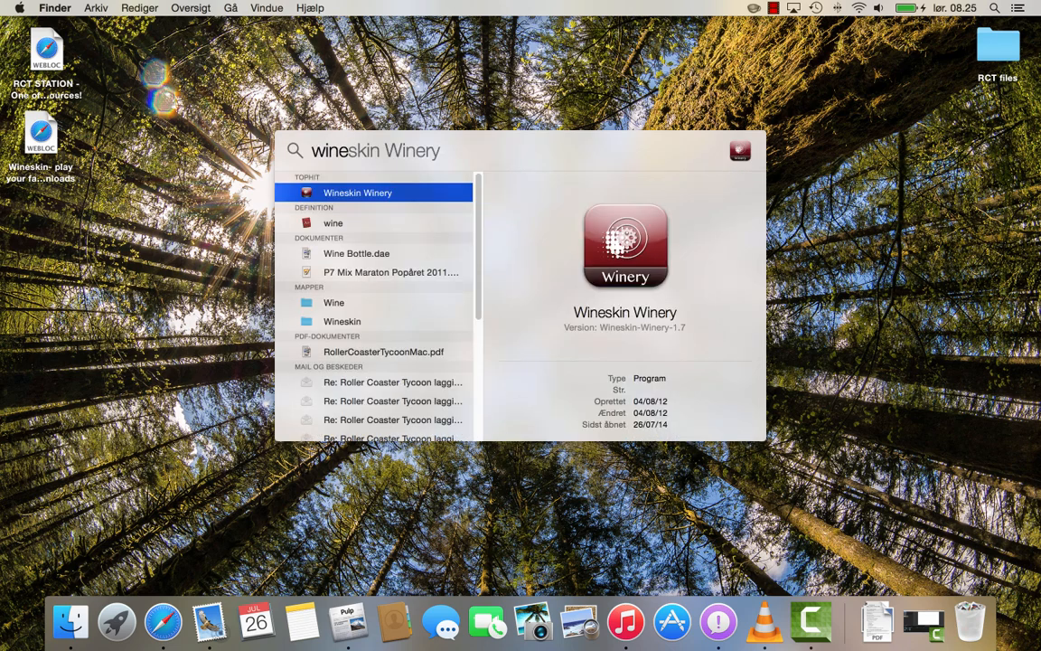
key(Return)
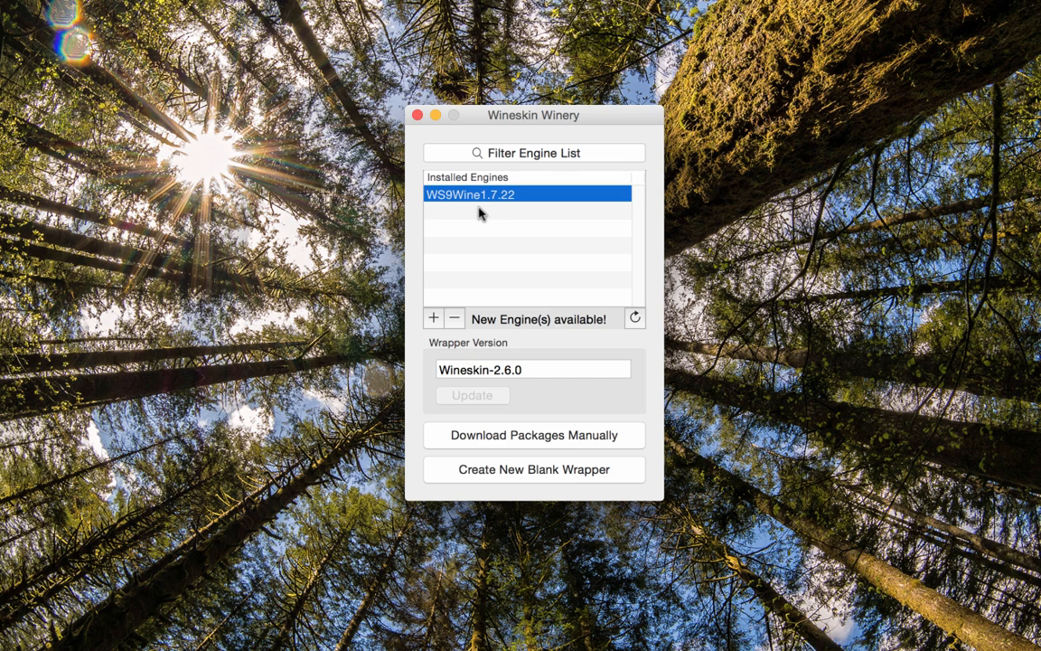
- Add the WS9Wine1.7.23 engine by downloading and installing it
click(433, 318)
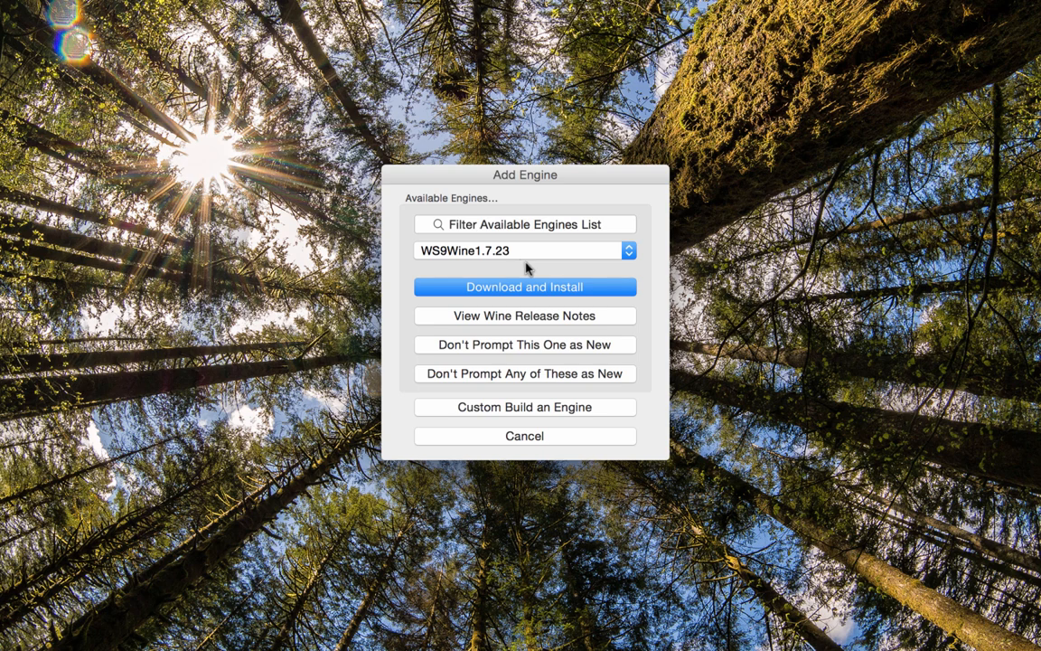
click(532, 255)
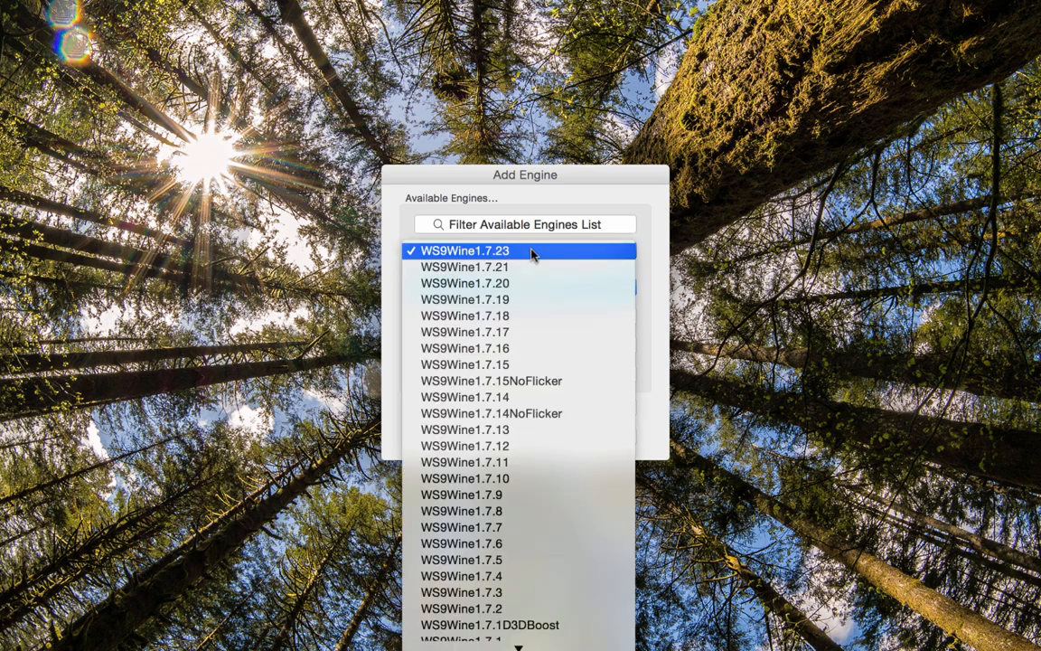
click(532, 252)
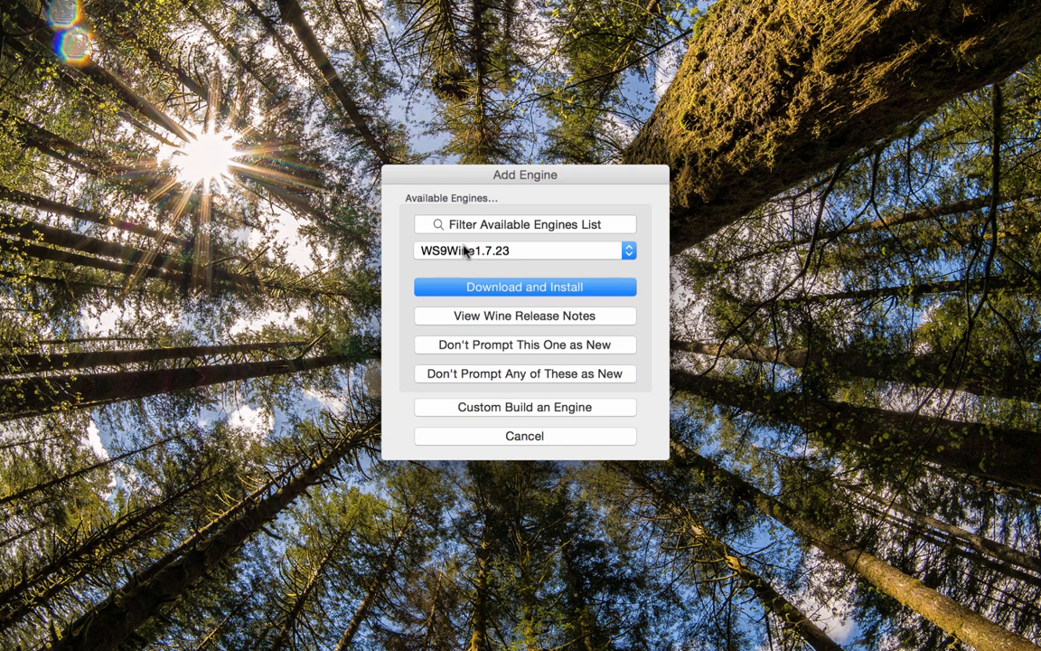
click(495, 287)
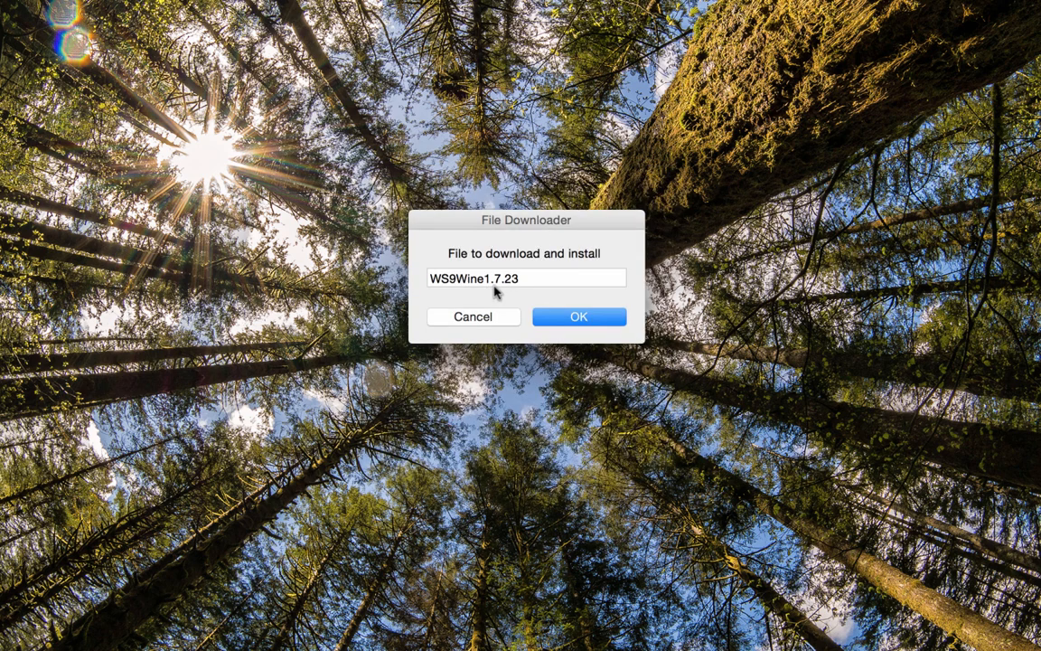
click(591, 319)
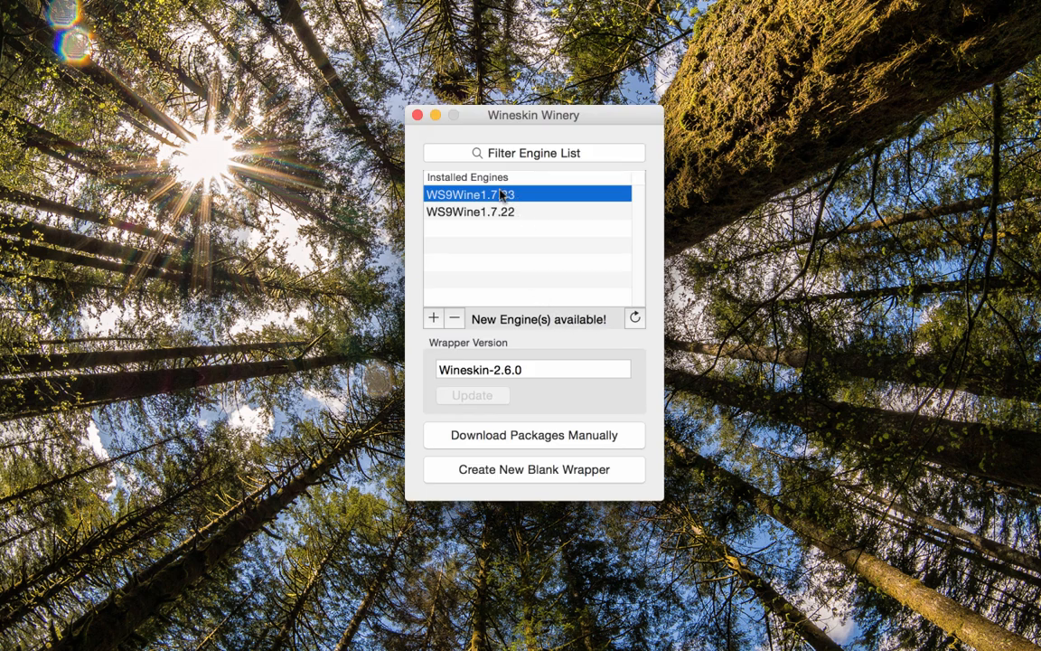
- Create a blank wrapper named "Roller Coaster Tycoon demo" with the WS9Wine1.7.23 engine, declining the Mono and Gecko package installations
click(485, 471)
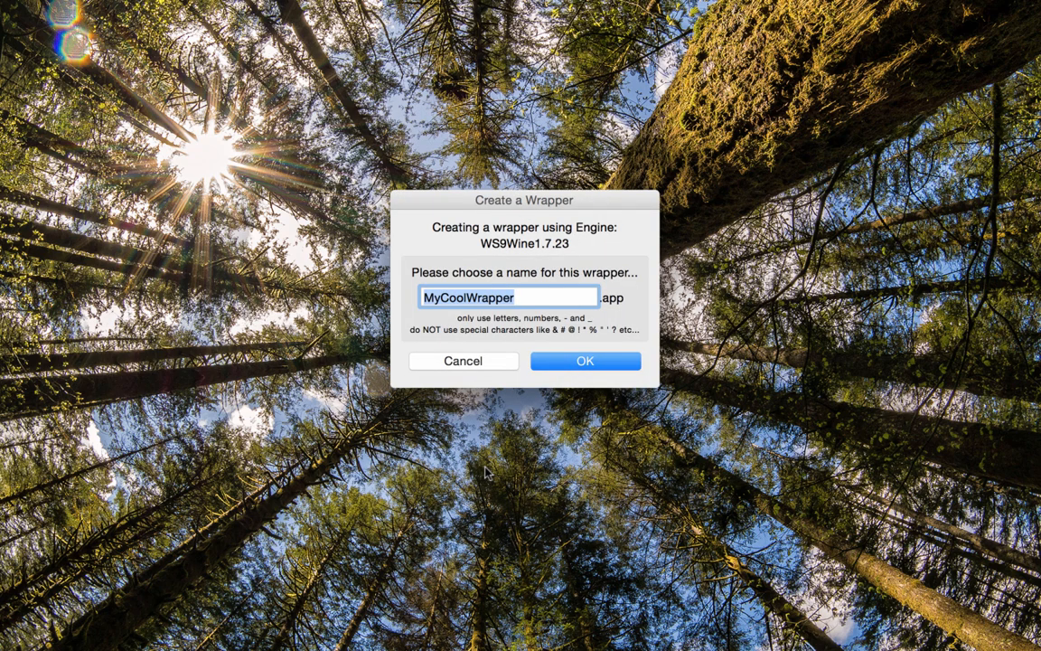
text(Roller )
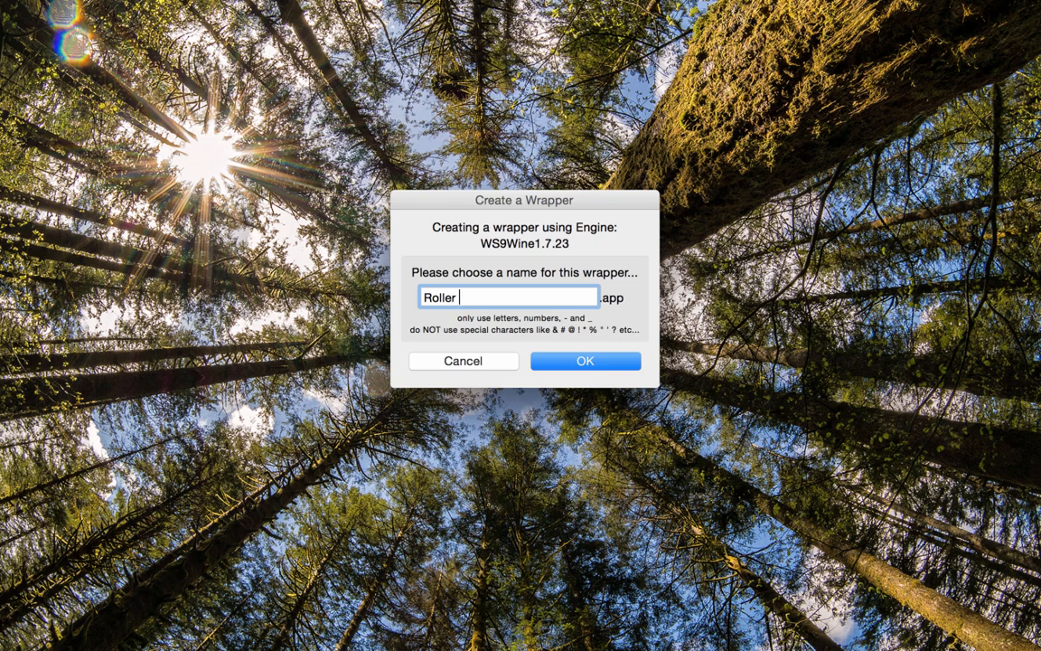
text(Coaster Tycoon)
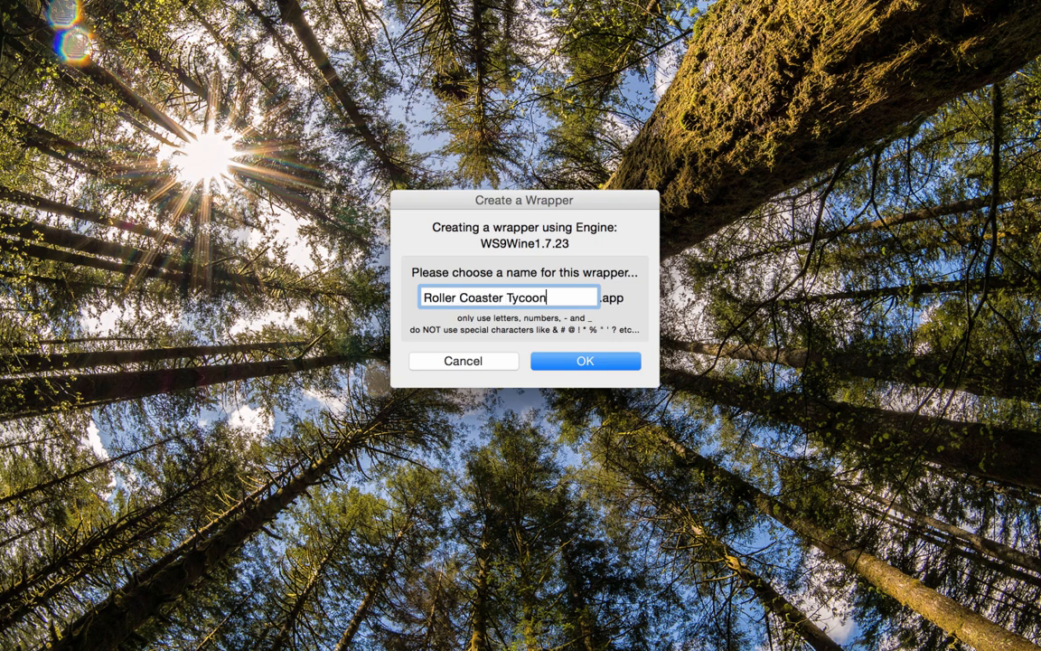
text( demo)
click(585, 362)
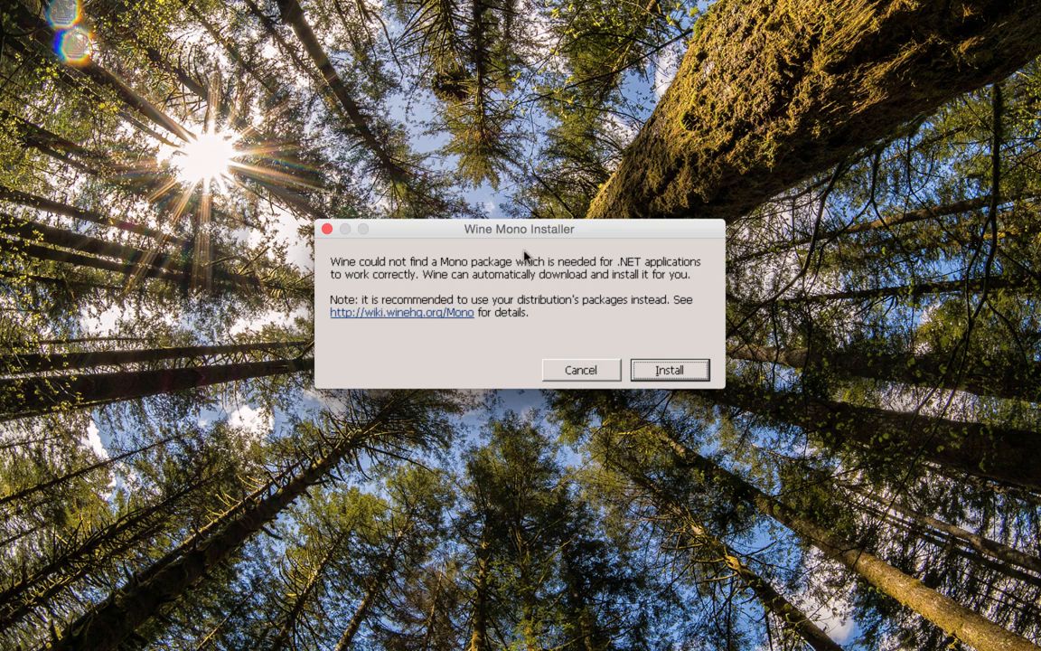
click(576, 376)
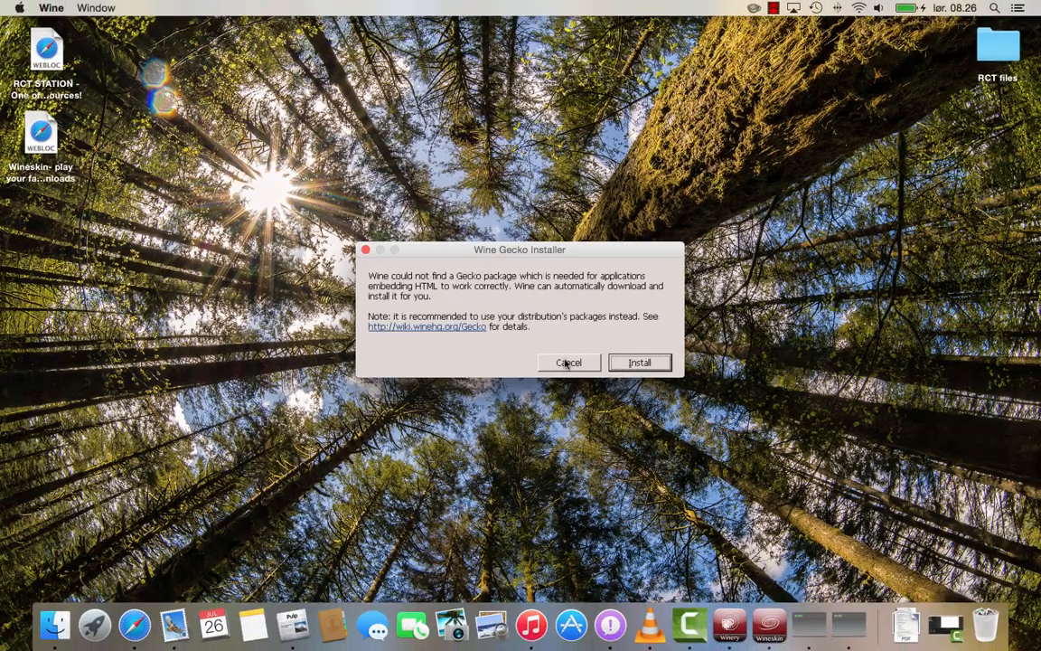
click(570, 362)
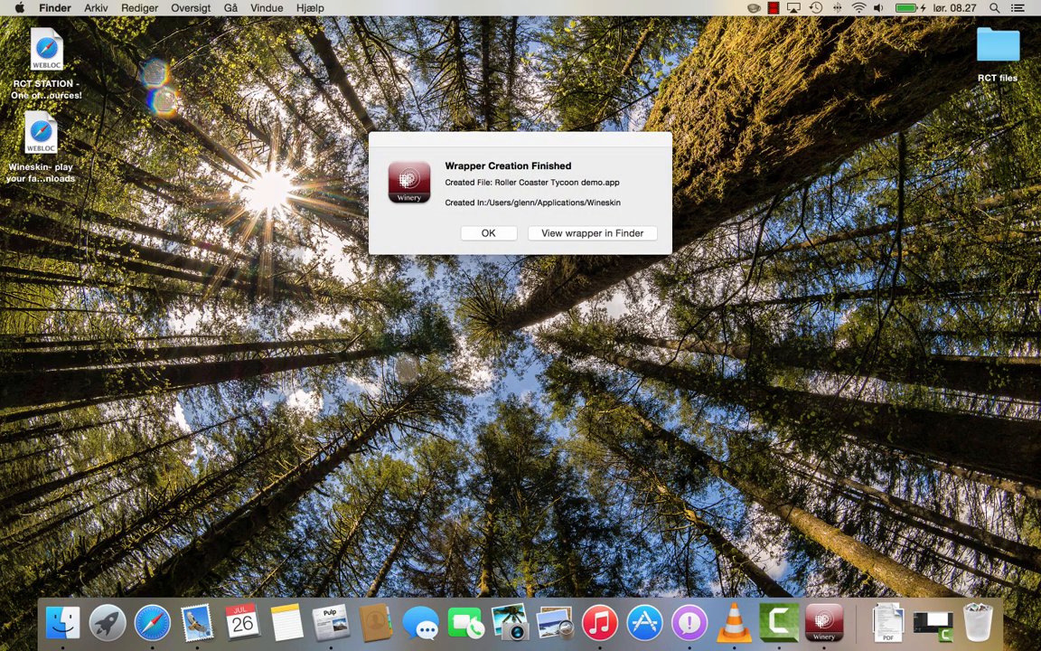
- Close Wineskin Winery and open the Roller Coaster Tycoon demo wrapper from the home folder's Applications/Wineskin folder, closing the Finder window
click(488, 233)
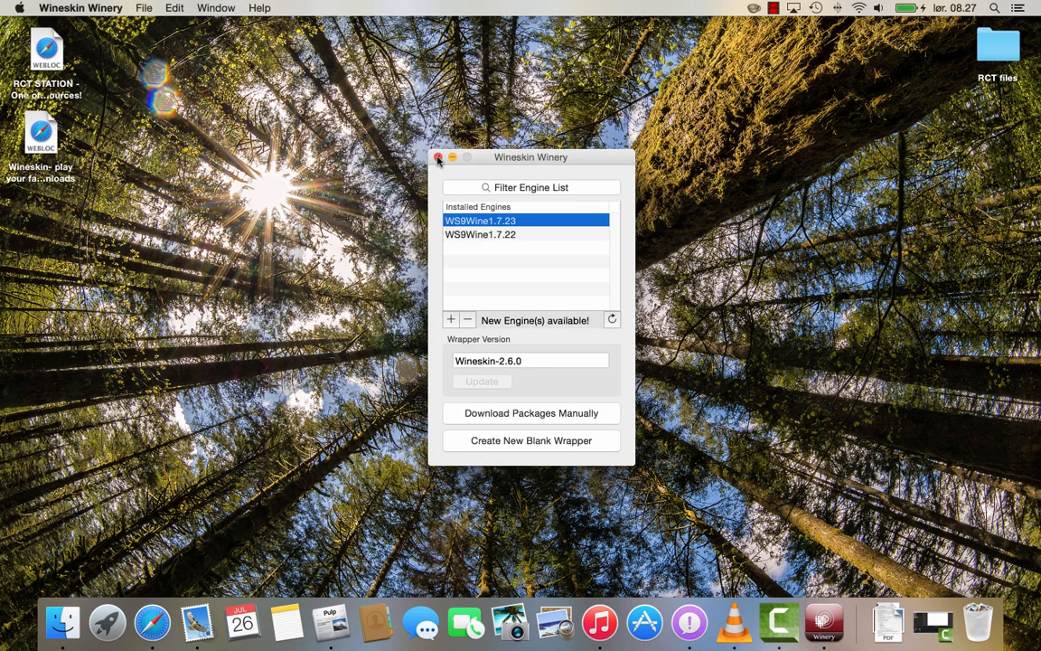
click(438, 158)
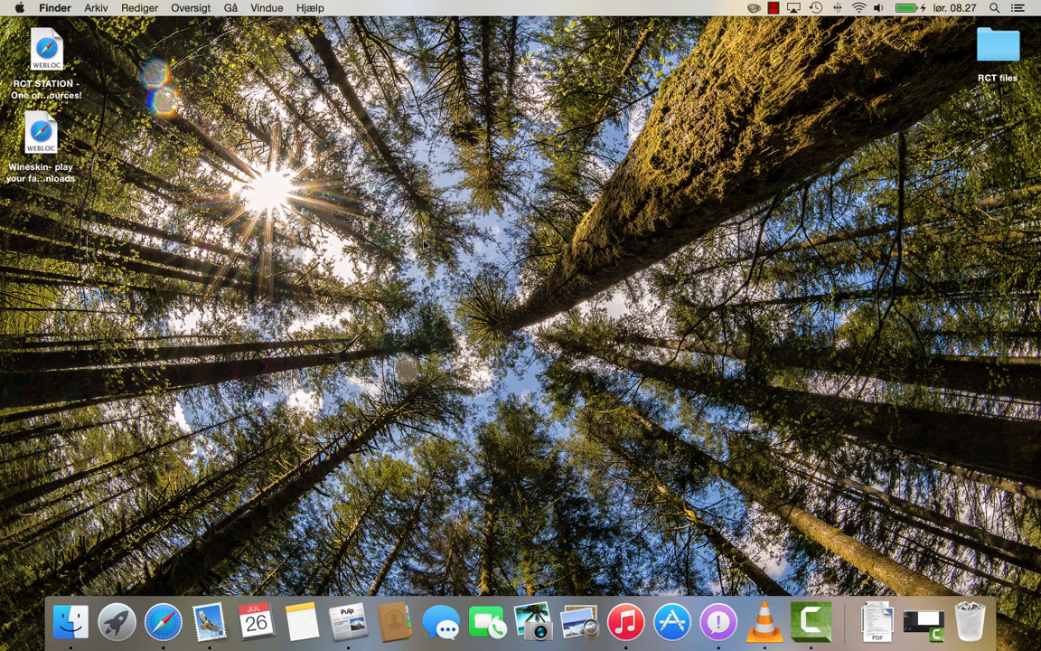
click(70, 620)
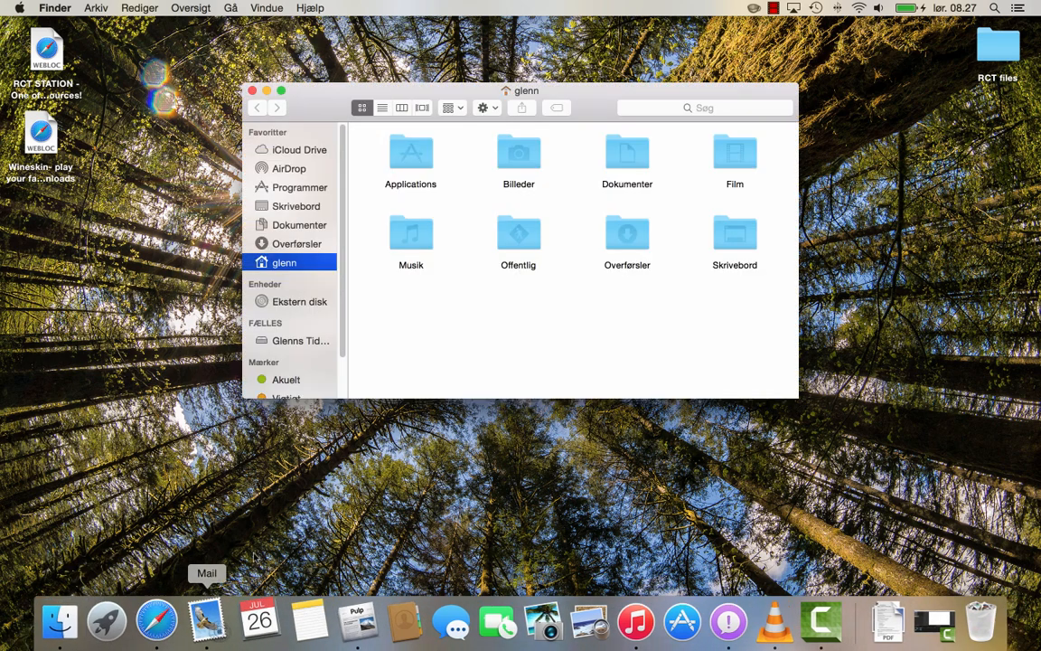
click(421, 158)
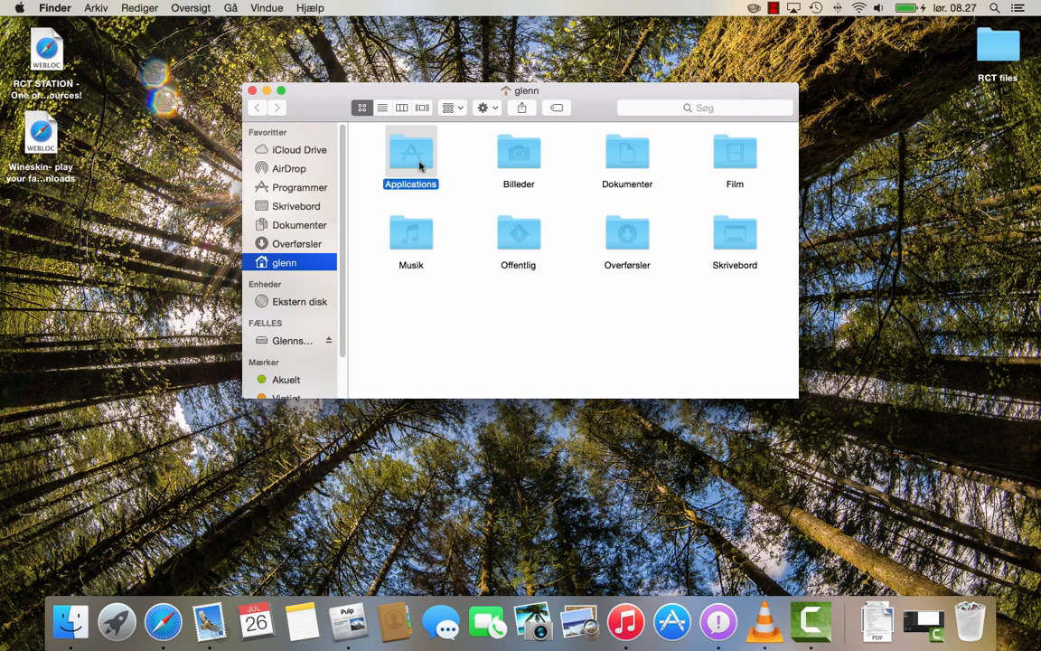
double_click(404, 154)
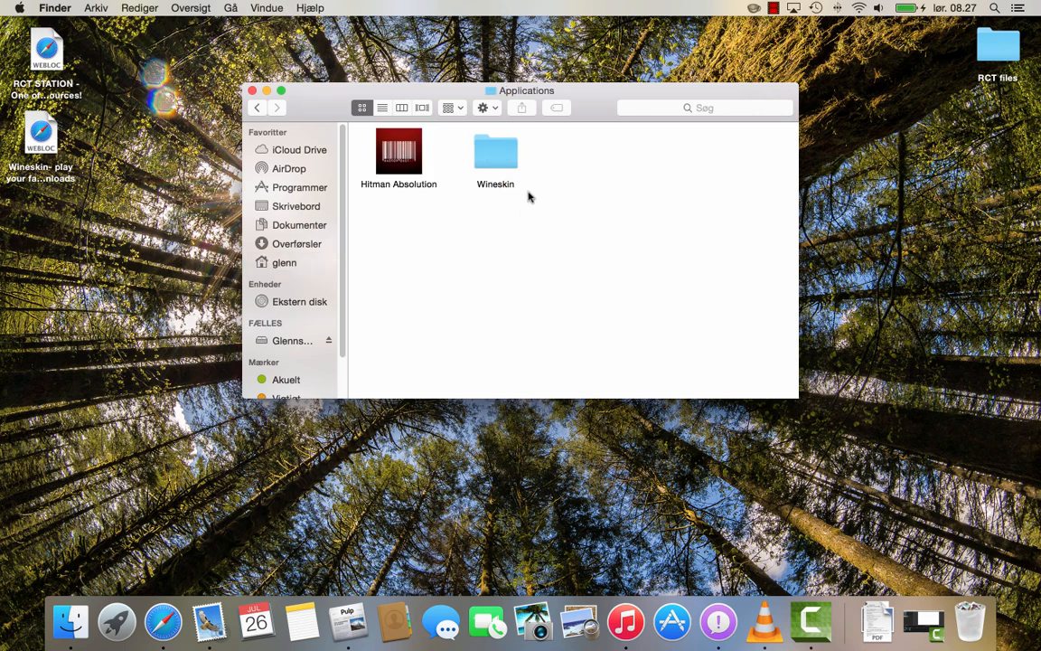
double_click(506, 155)
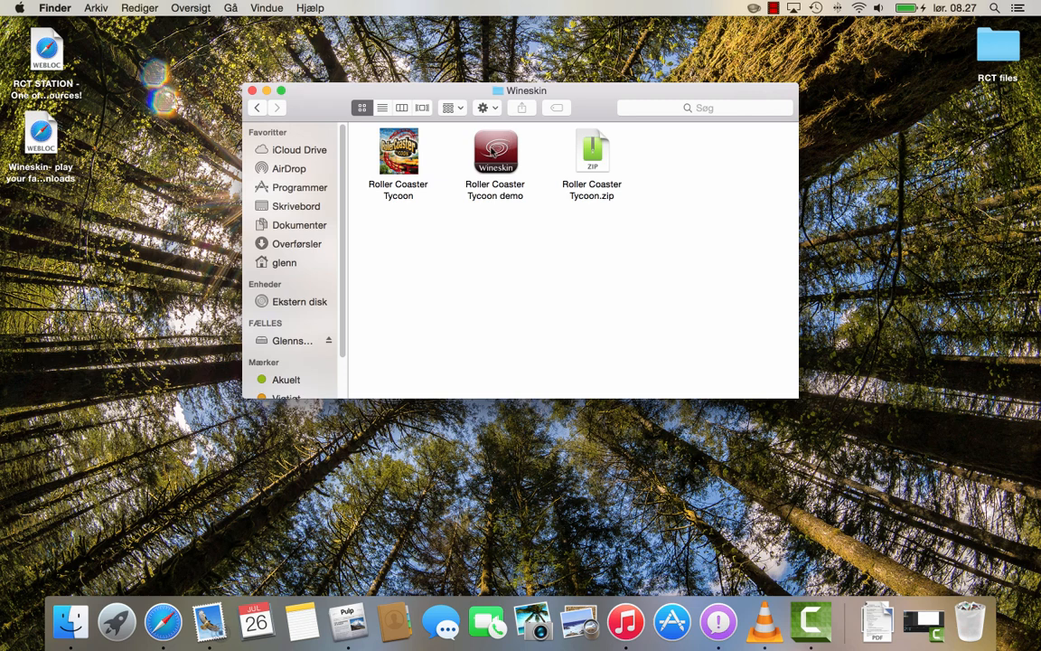
double_click(508, 153)
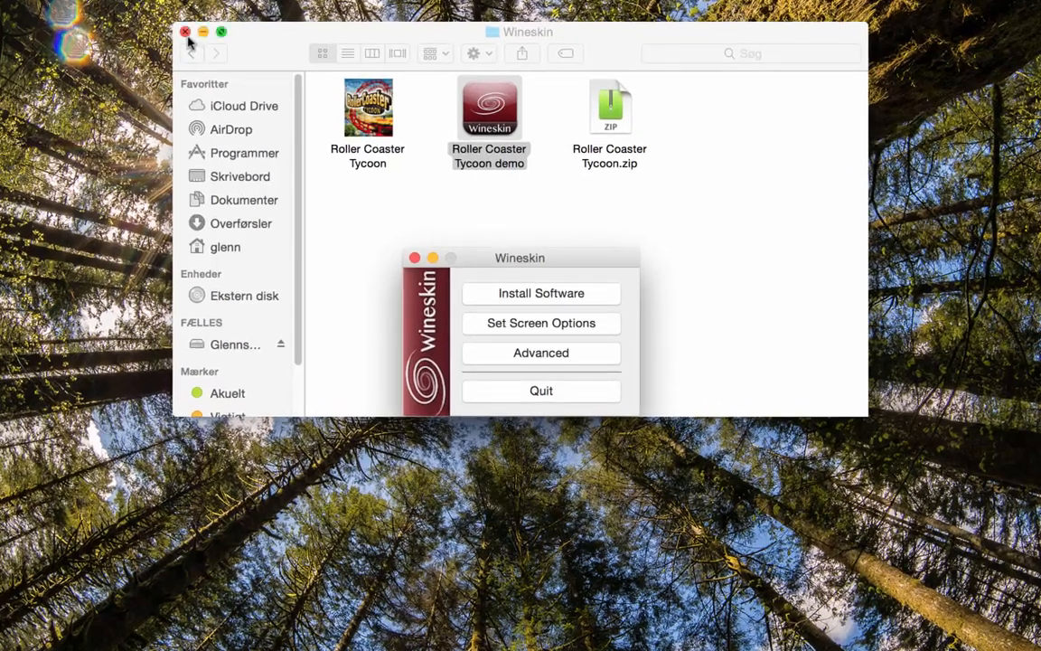
click(185, 32)
drag(533, 256, 534, 233)
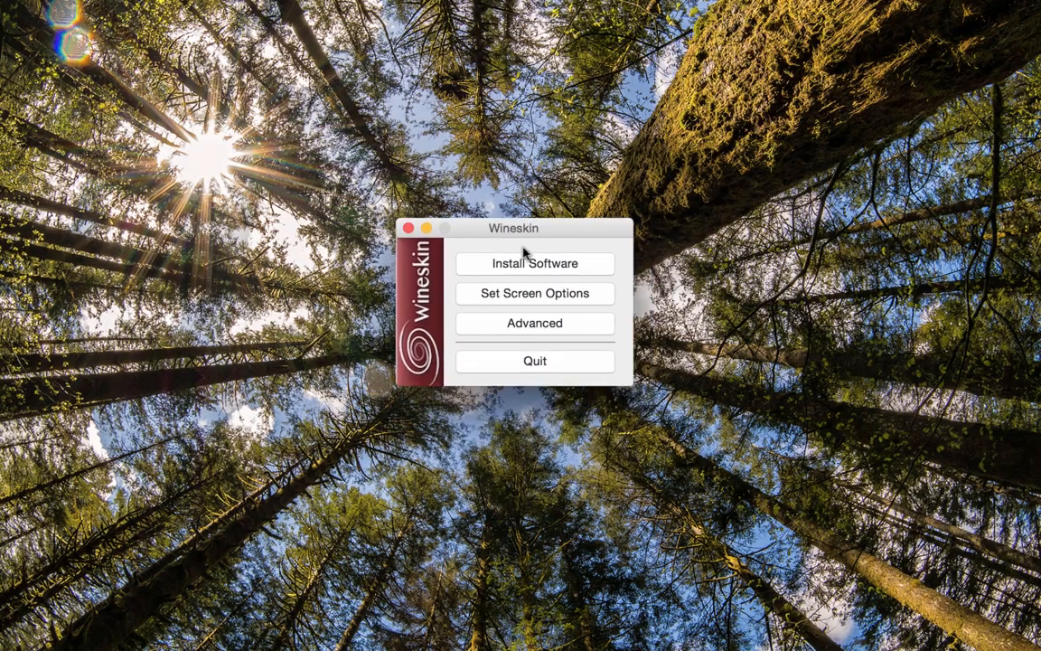
- Enable "Use Mac Driver instead of X11" in the wrapper's screen options
click(508, 295)
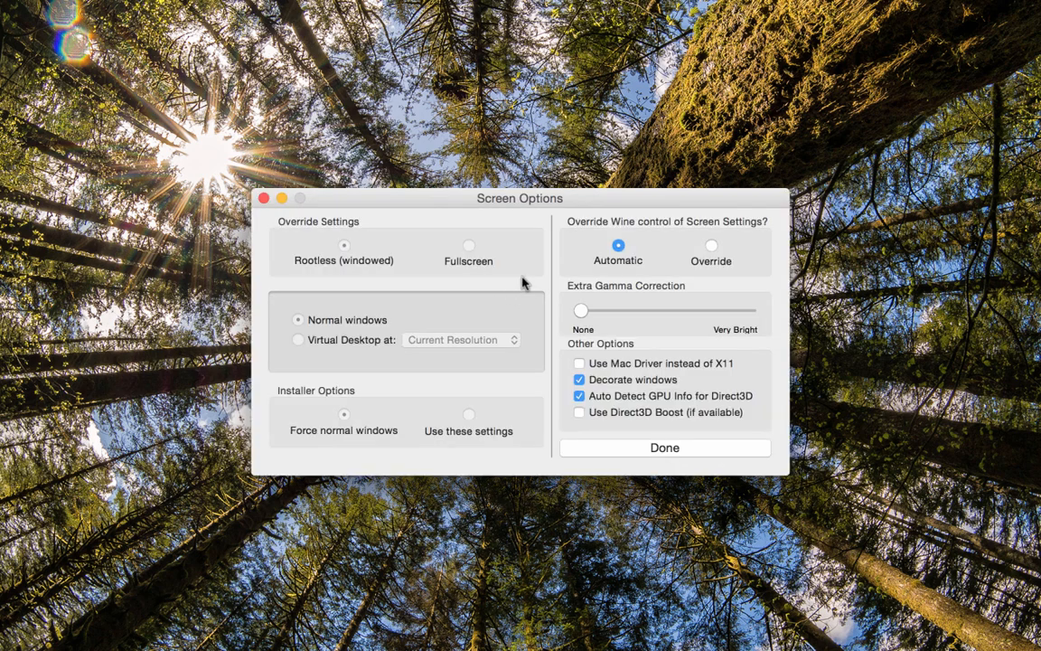
click(578, 364)
click(650, 449)
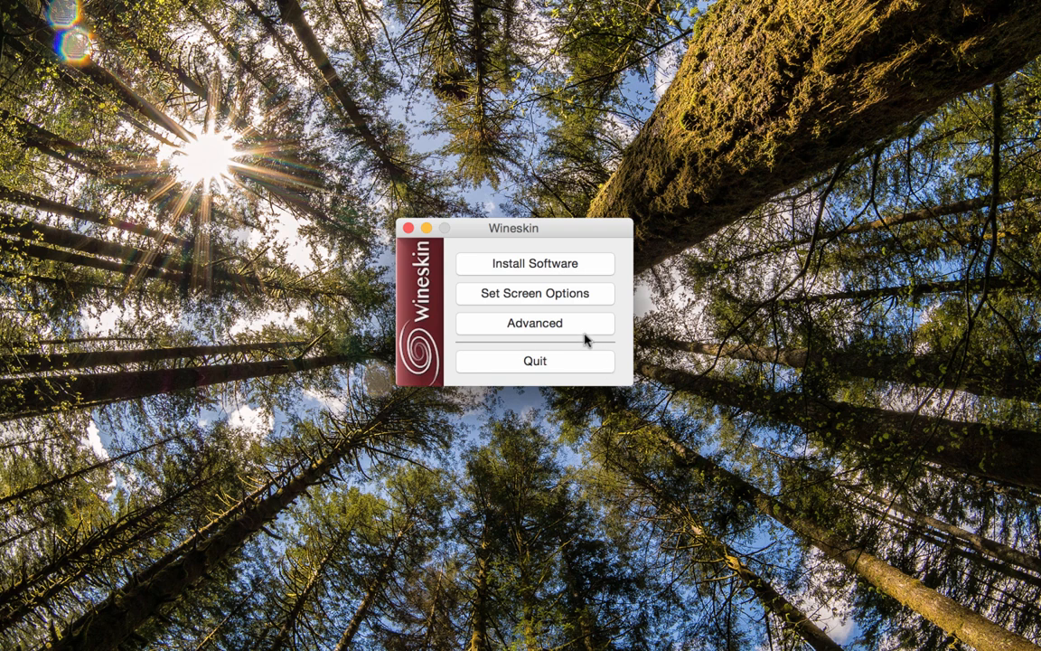
- Run Setup.exe from the RollerCoaster Tycoon folder inside RCT files on Skrivebord as the wrapper's setup executable
click(540, 268)
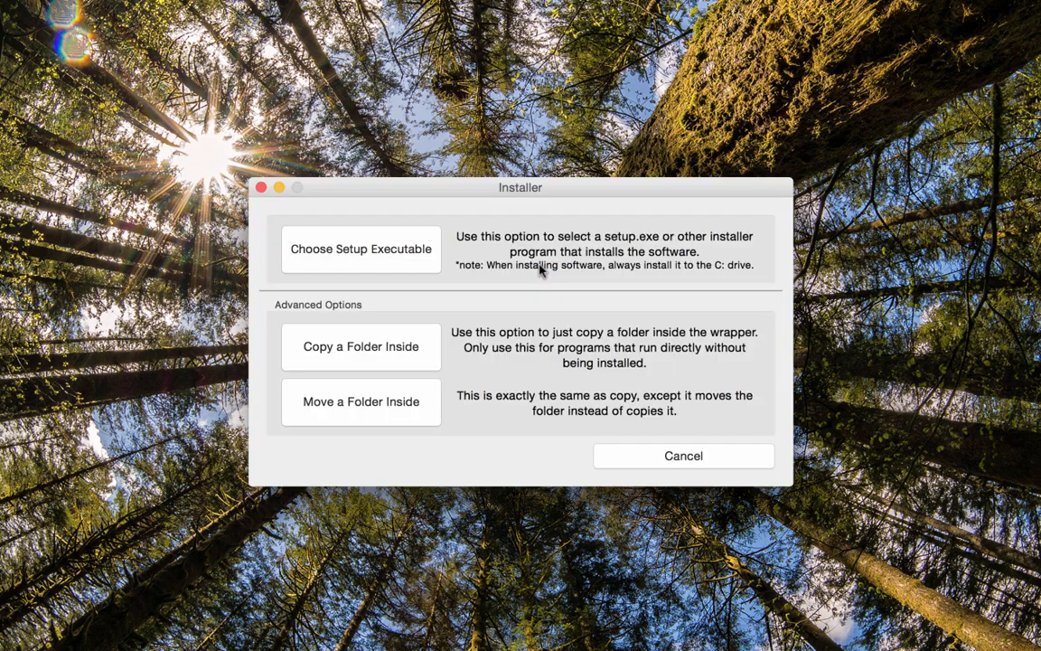
click(337, 244)
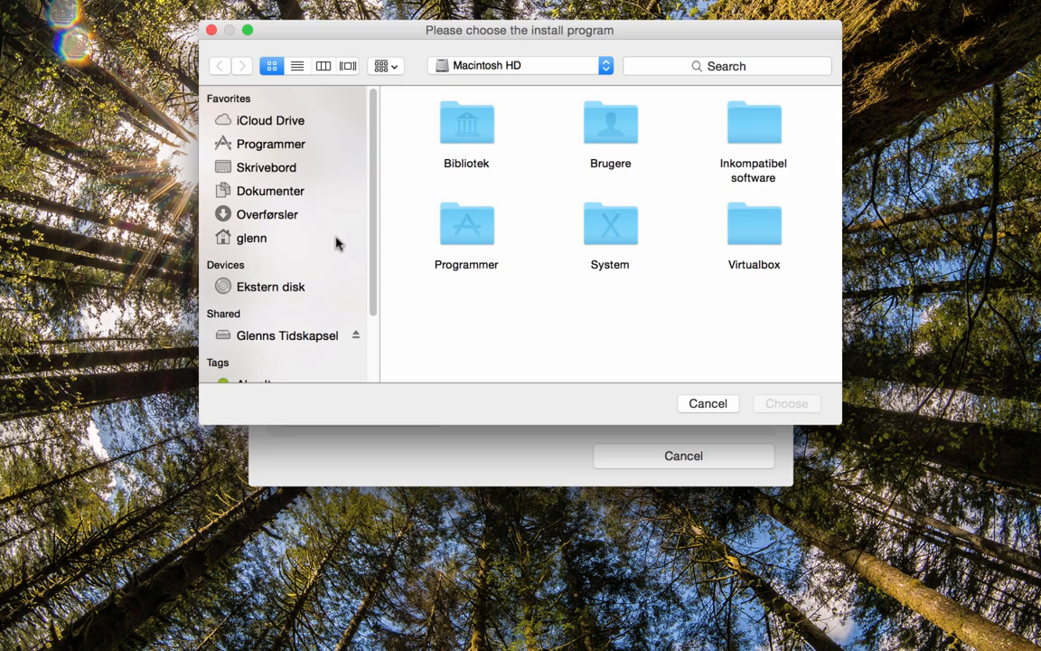
click(253, 169)
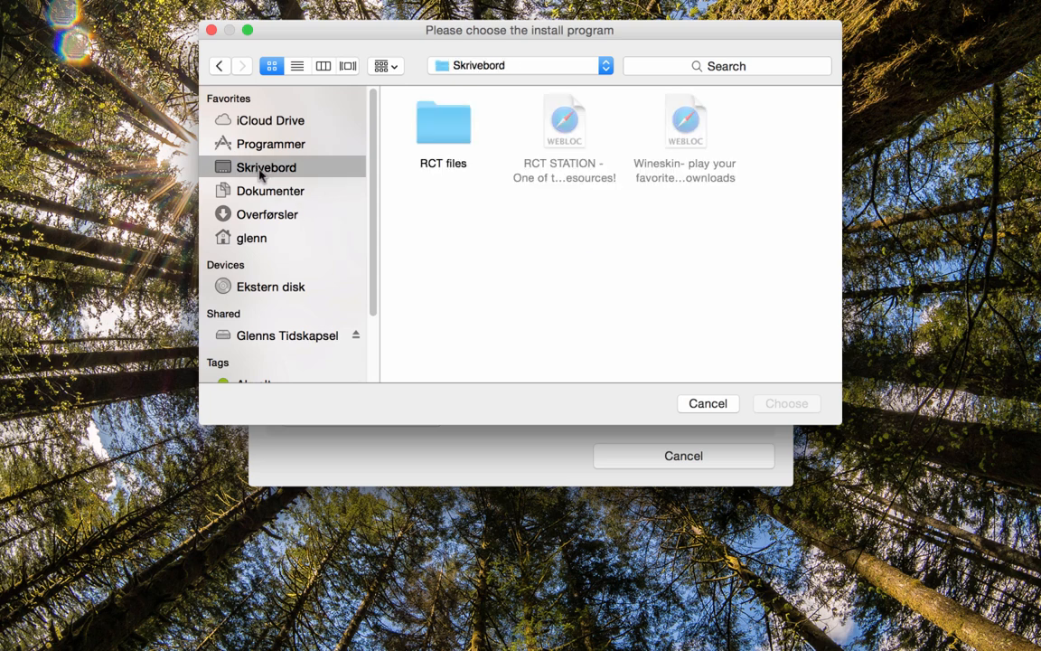
double_click(418, 148)
double_click(560, 134)
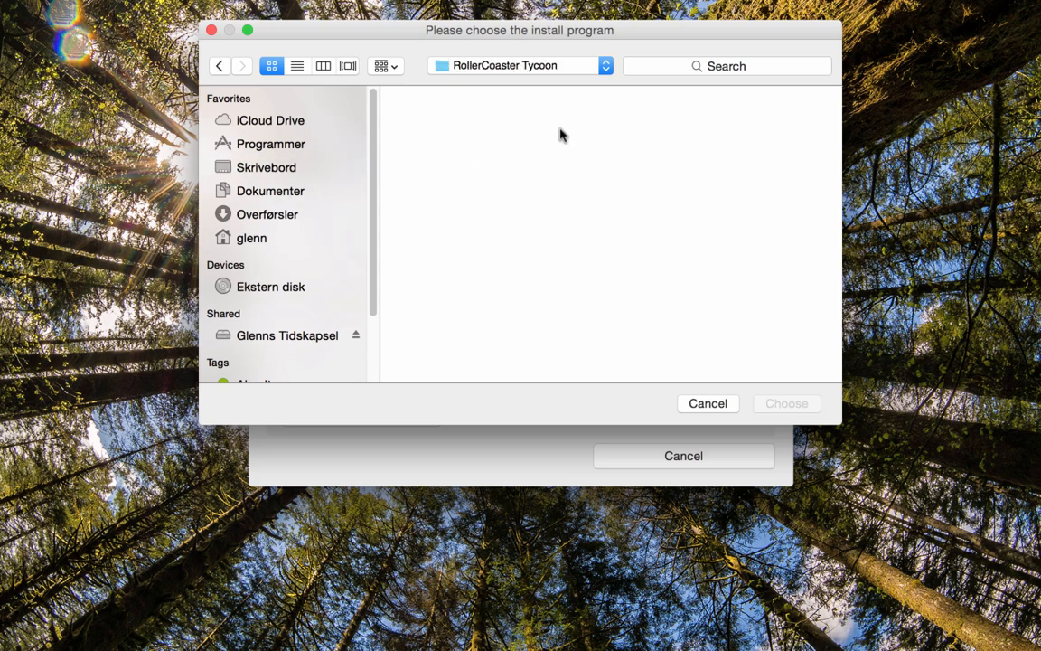
scroll(560, 135, down, 10)
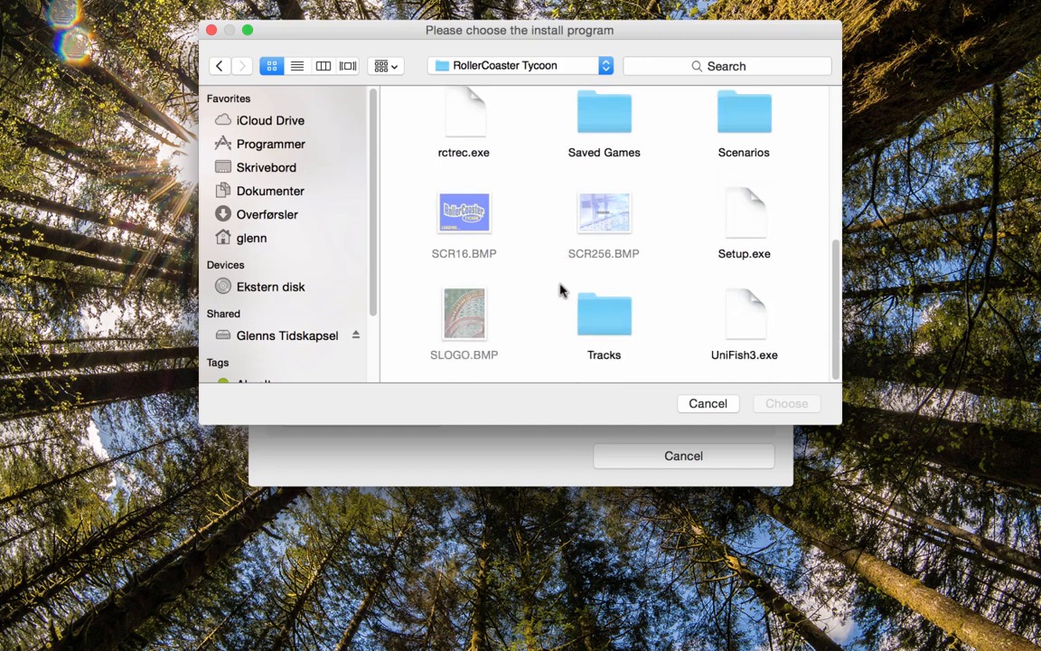
double_click(742, 226)
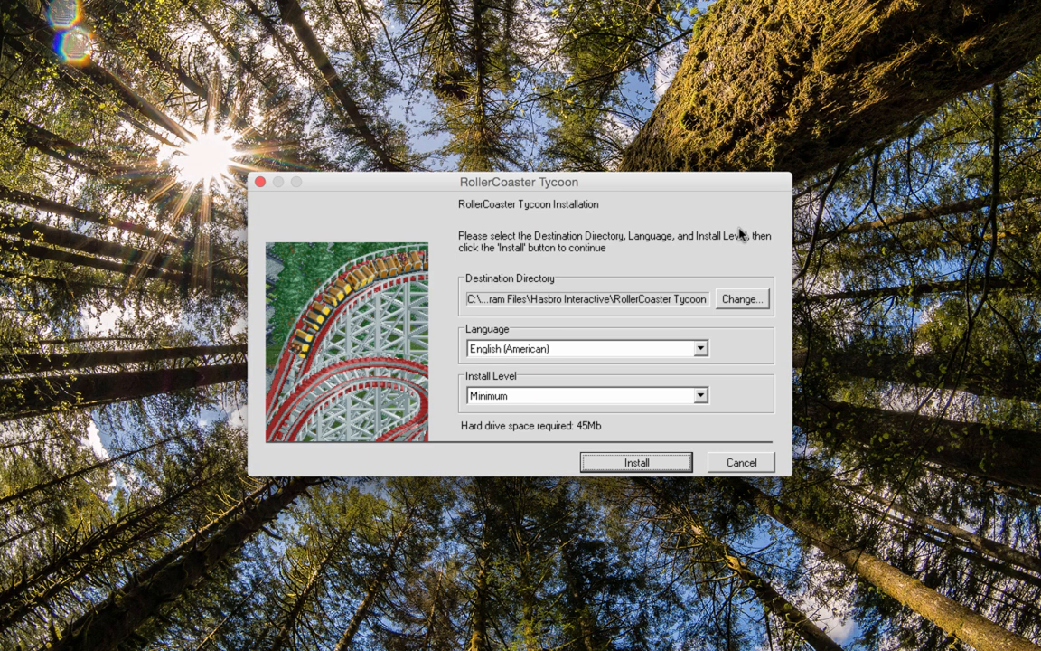
- Install RollerCoaster Tycoon with the Full install level, keeping the default destination and language
click(499, 395)
click(495, 424)
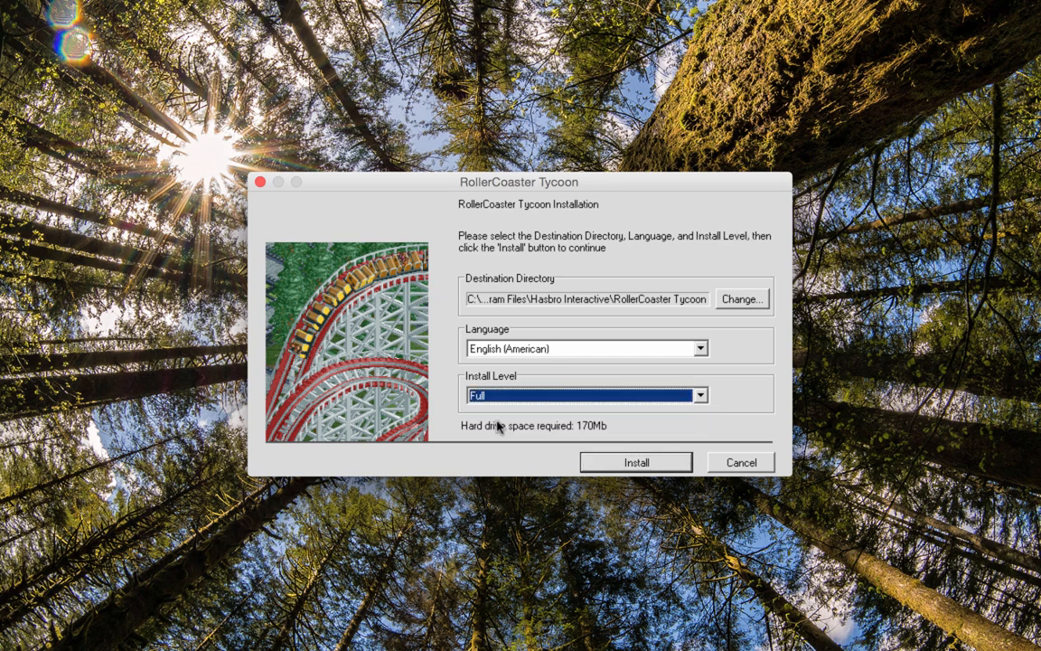
click(621, 460)
- Cancel the Hasbro Interactive registration by choosing never to register, and exit the RollerCoaster Tycoon launcher
click(341, 440)
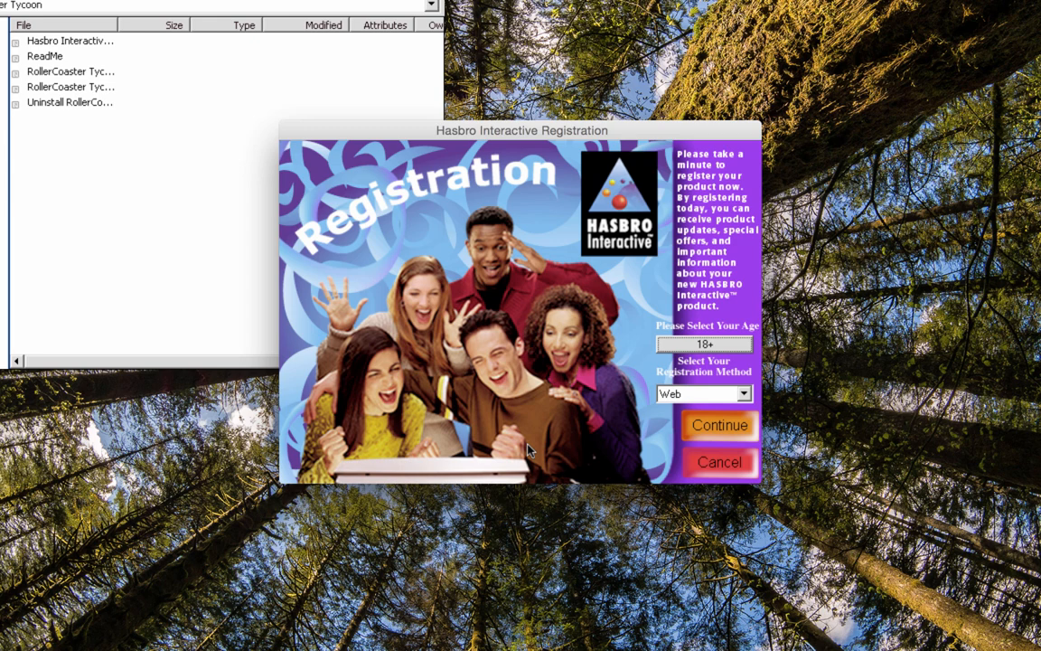
click(719, 464)
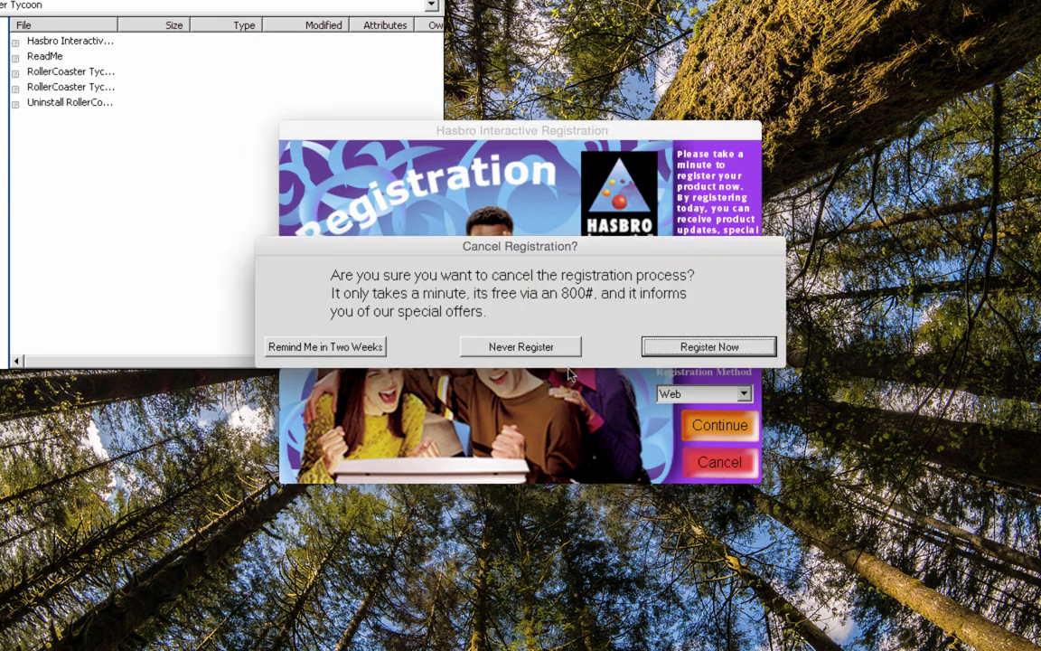
click(508, 344)
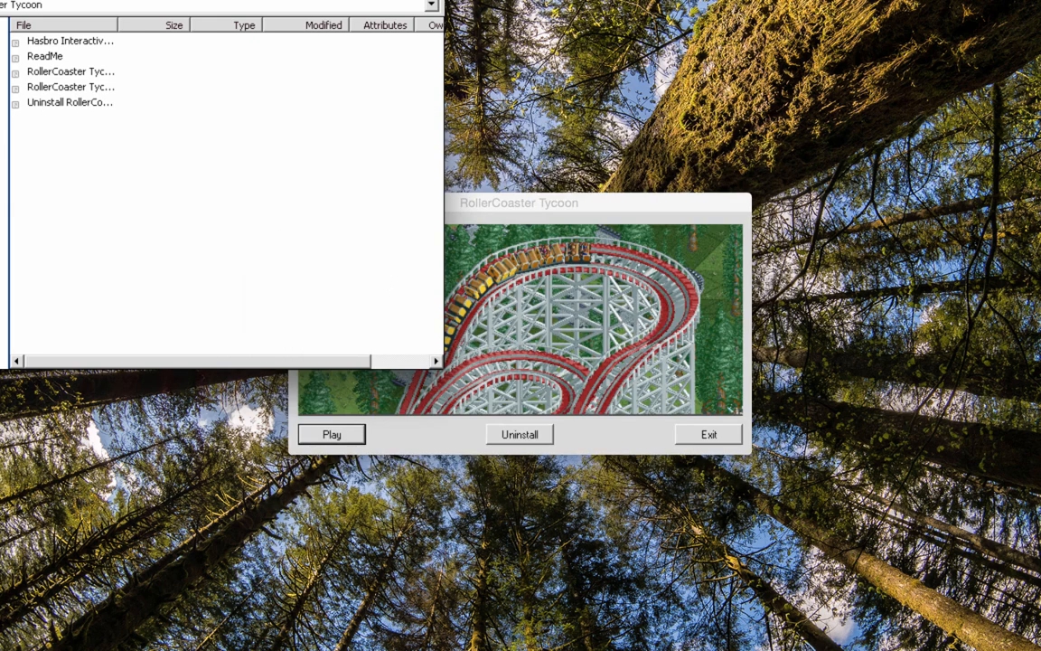
click(700, 436)
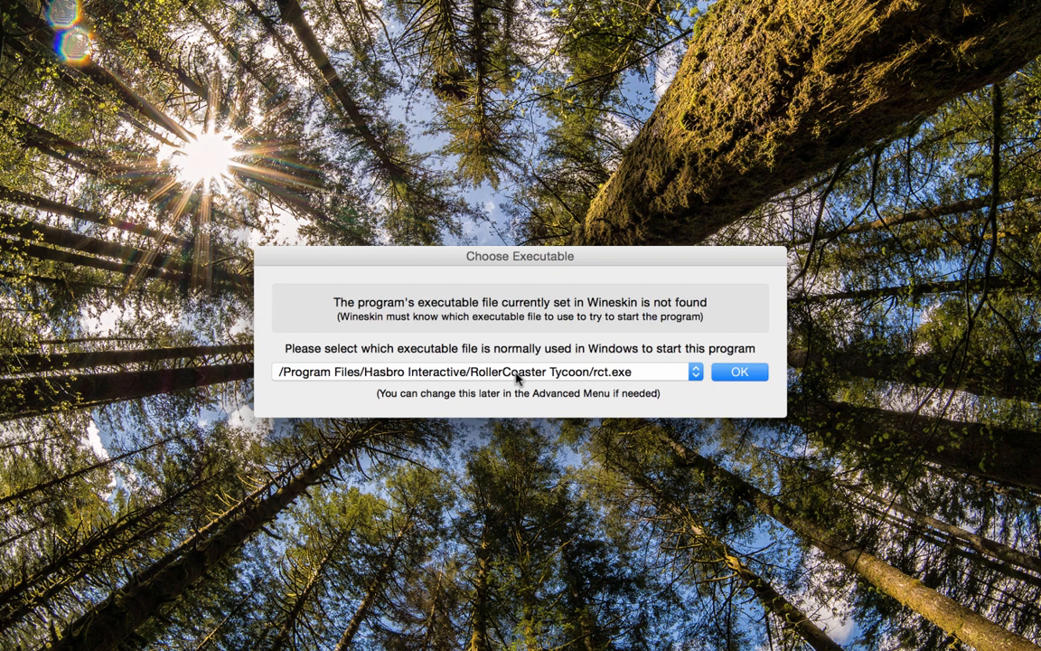
- Set the wrapper's executable to /Program Files/Hasbro Interactive/RollerCoaster Tycoon/rct.exe
click(669, 377)
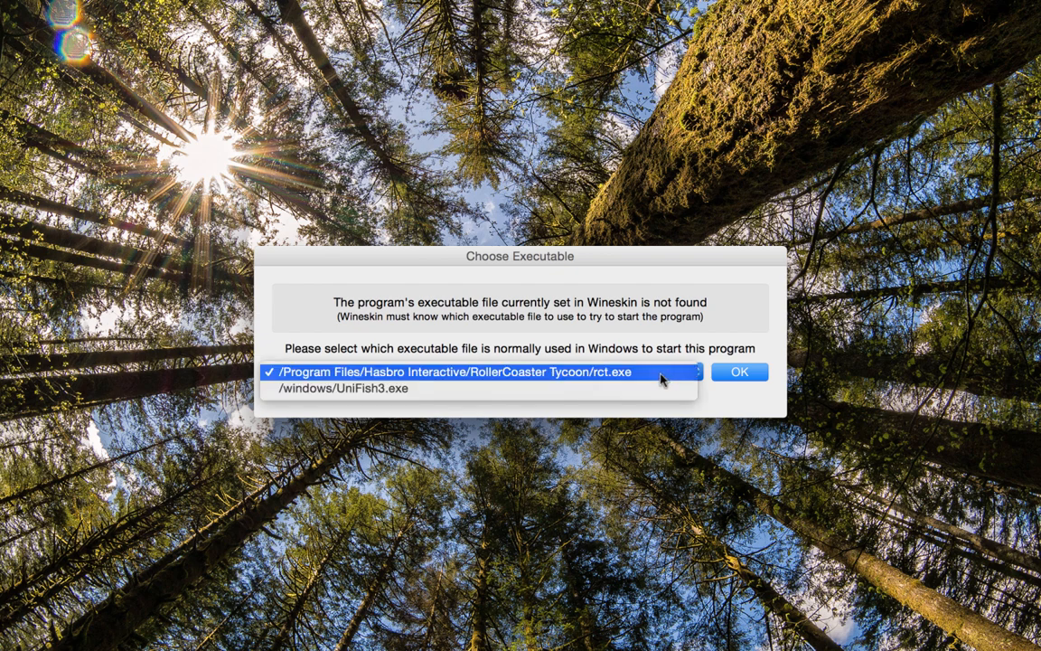
click(662, 374)
click(739, 374)
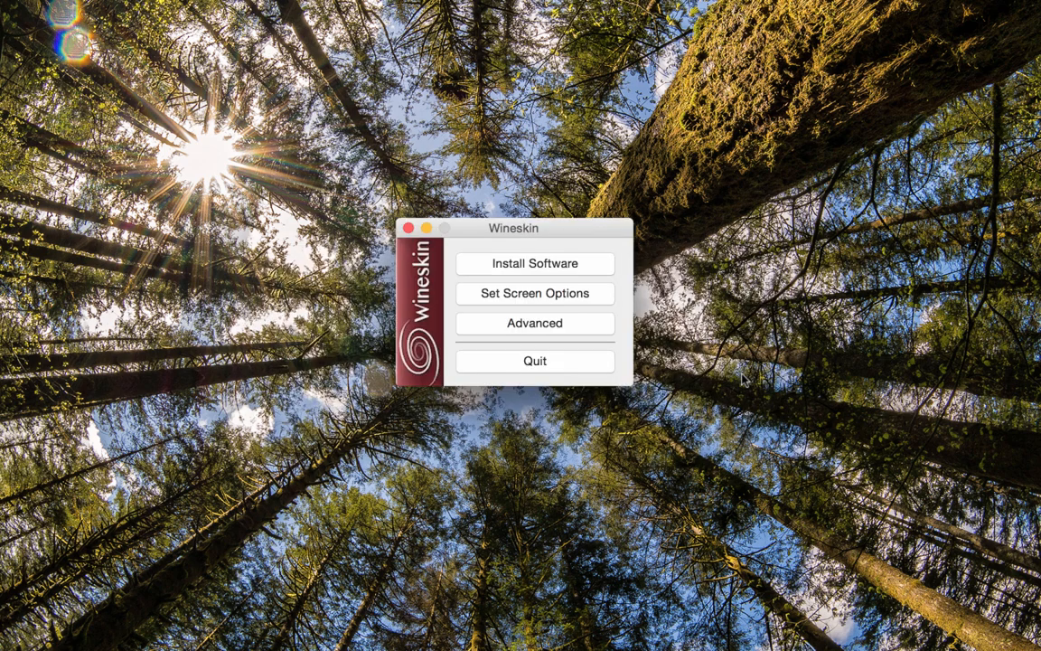
- Run the RollerCoaster Tycoon version update patch from the RCT files folder on Skrivebord as a setup executable
click(522, 262)
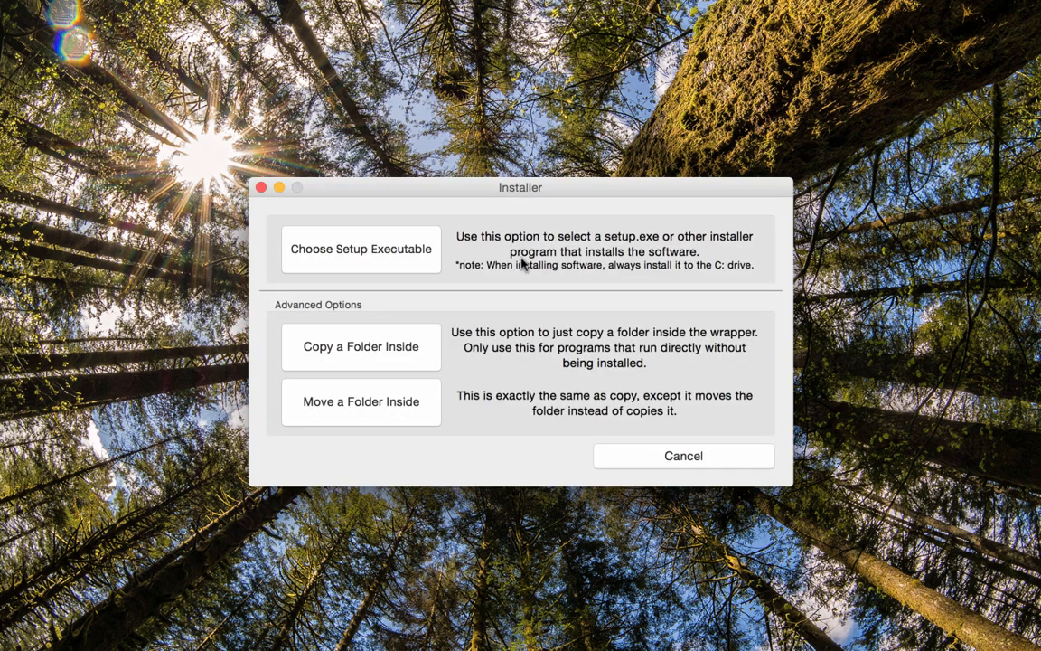
click(379, 264)
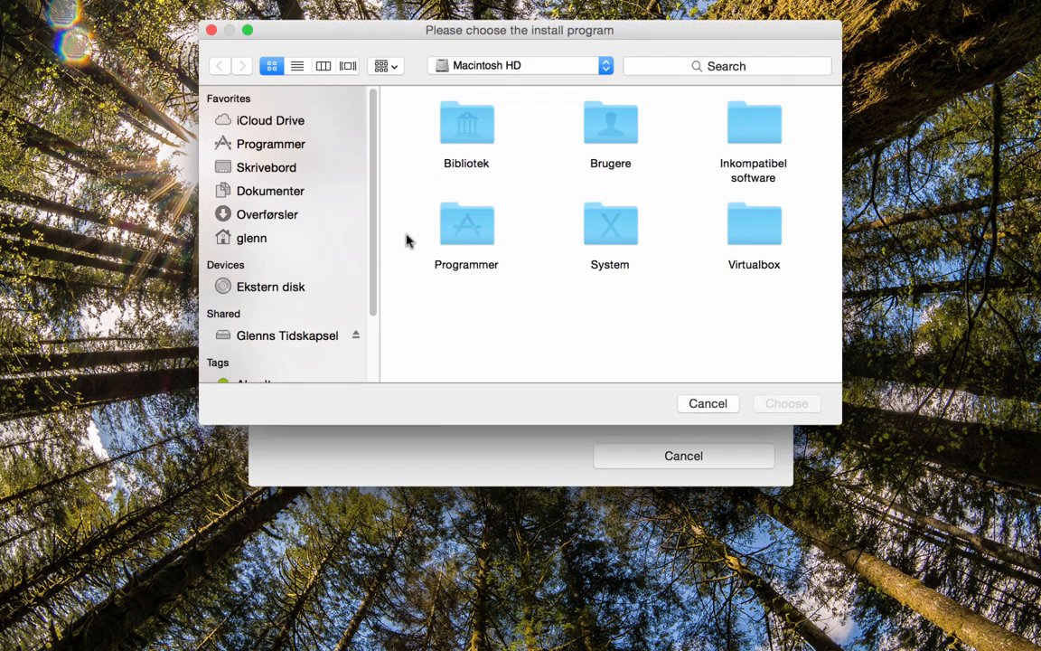
click(267, 168)
click(443, 131)
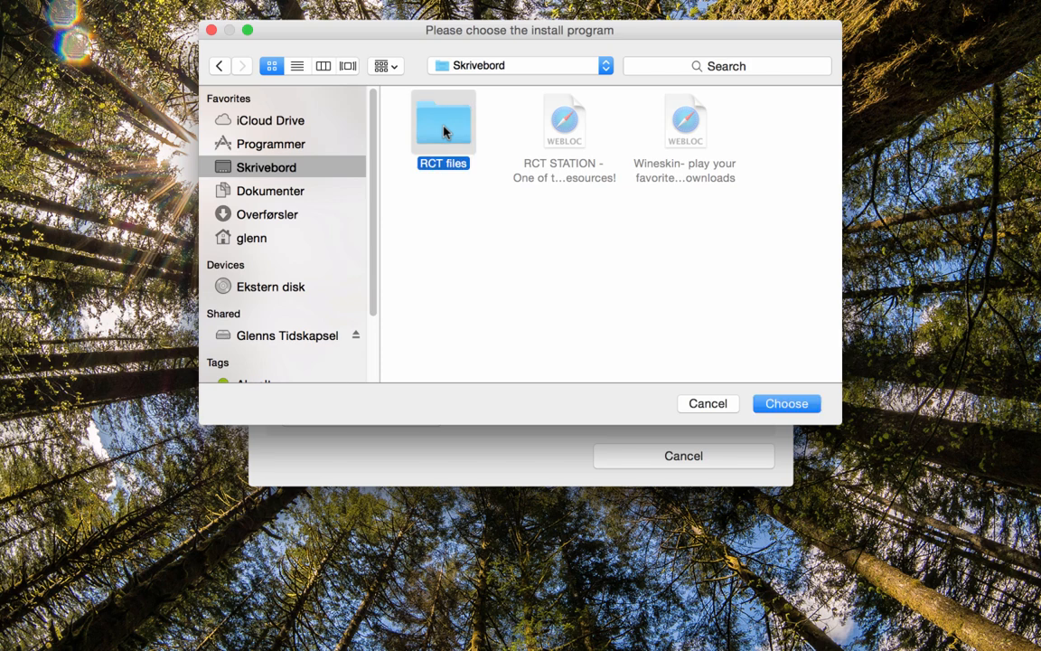
double_click(443, 131)
double_click(444, 129)
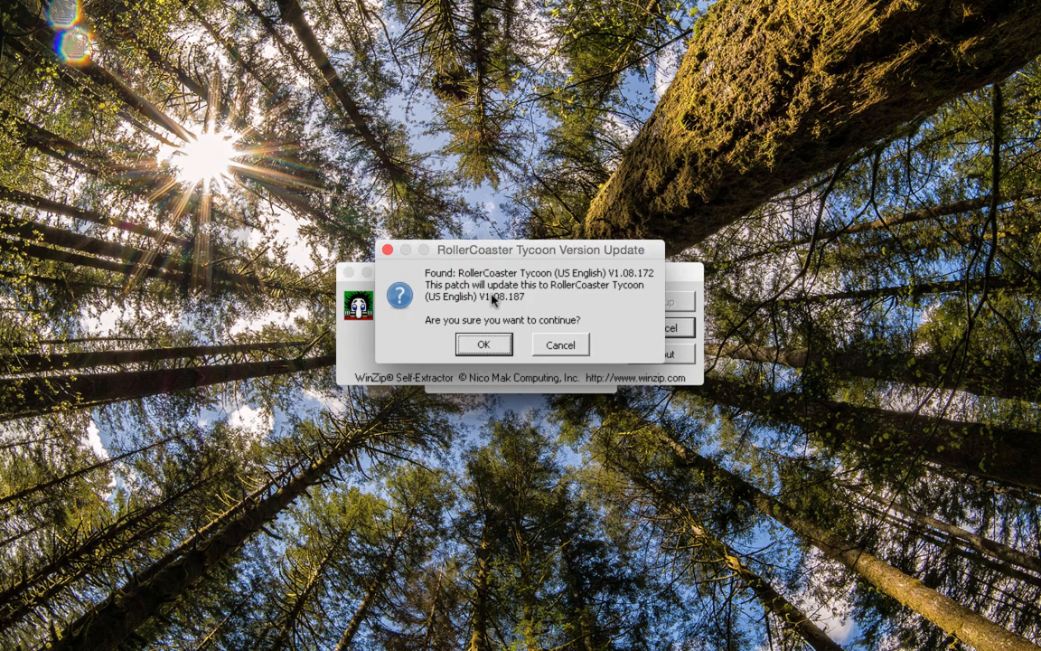
- Update RollerCoaster Tycoon (US English) to V1.08.187 and dismiss the closing messages of the patch and Wineskin
click(484, 344)
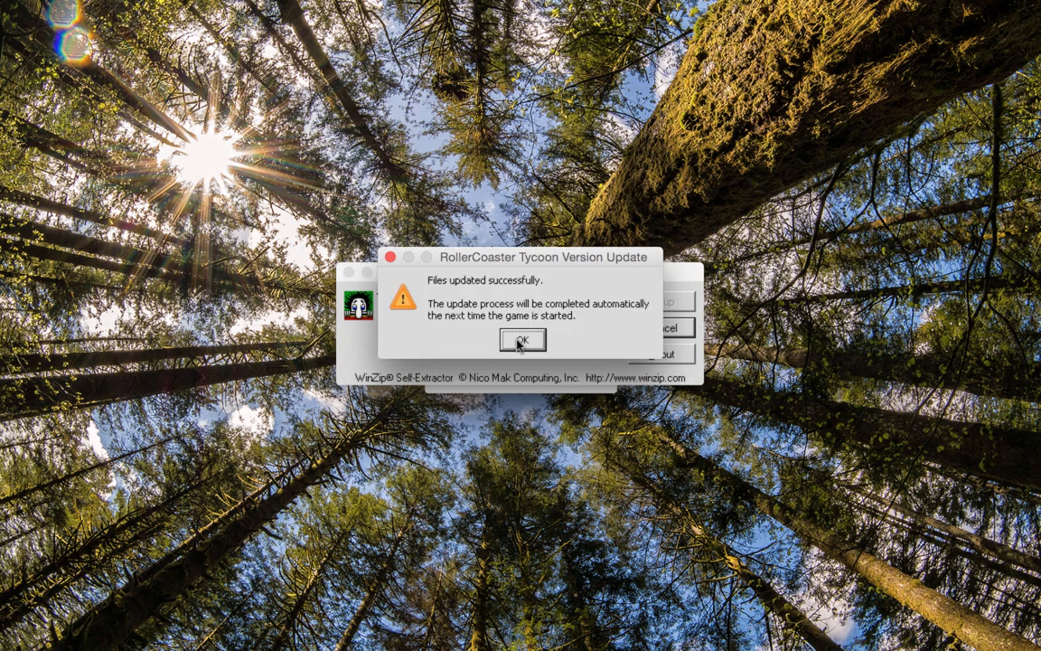
click(521, 339)
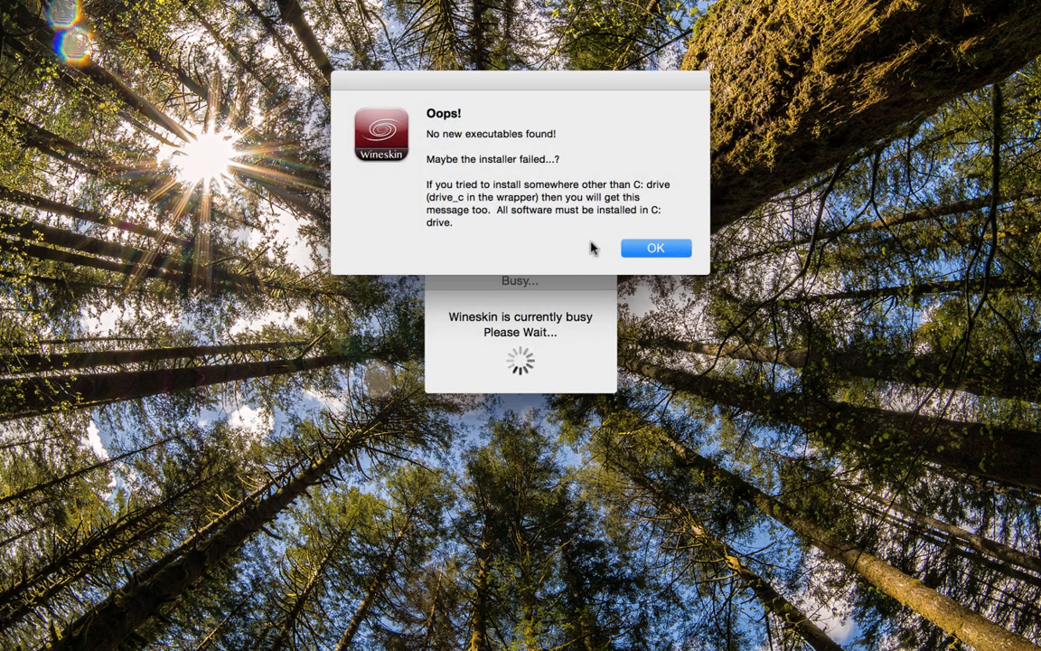
click(647, 254)
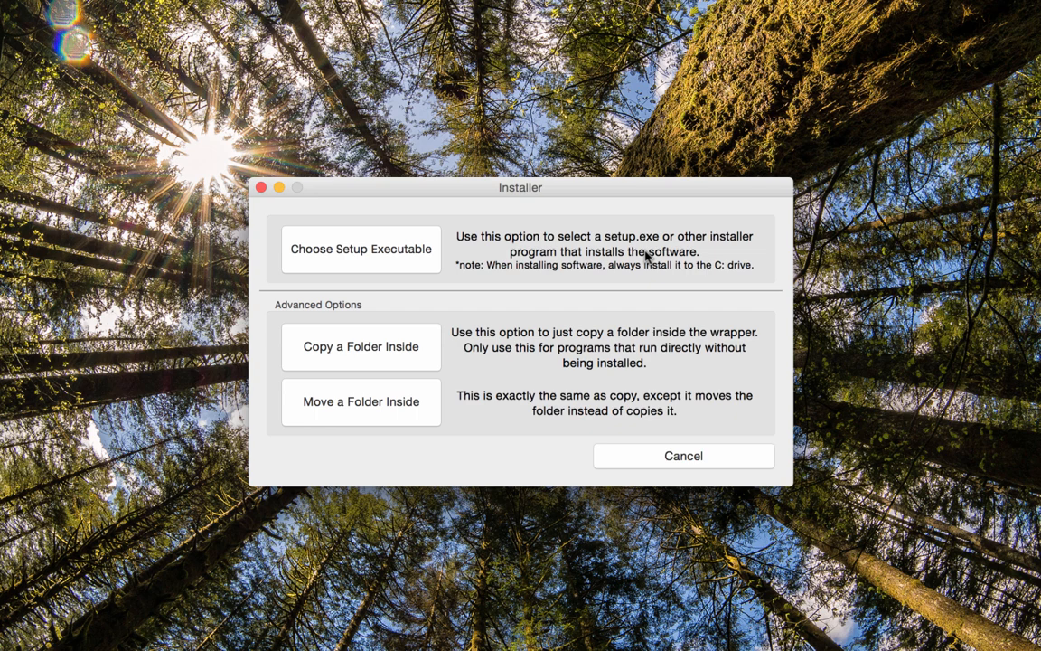
- Run Setup.exe from the RollerCoaster Tycoon expansion folder inside RCT files on Skrivebord as a setup executable
click(365, 250)
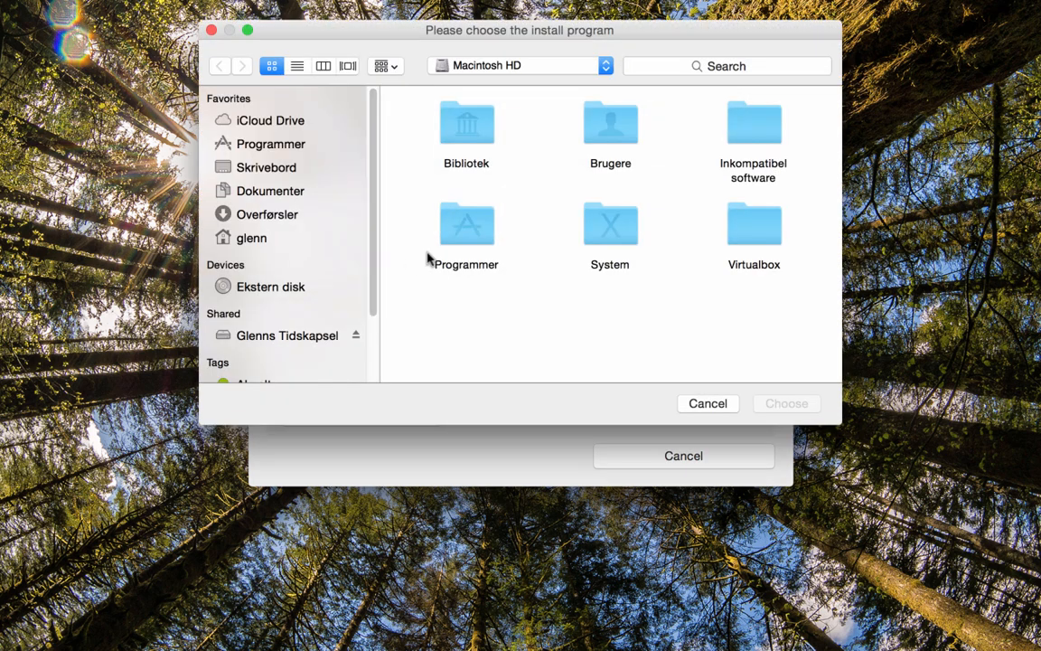
click(254, 162)
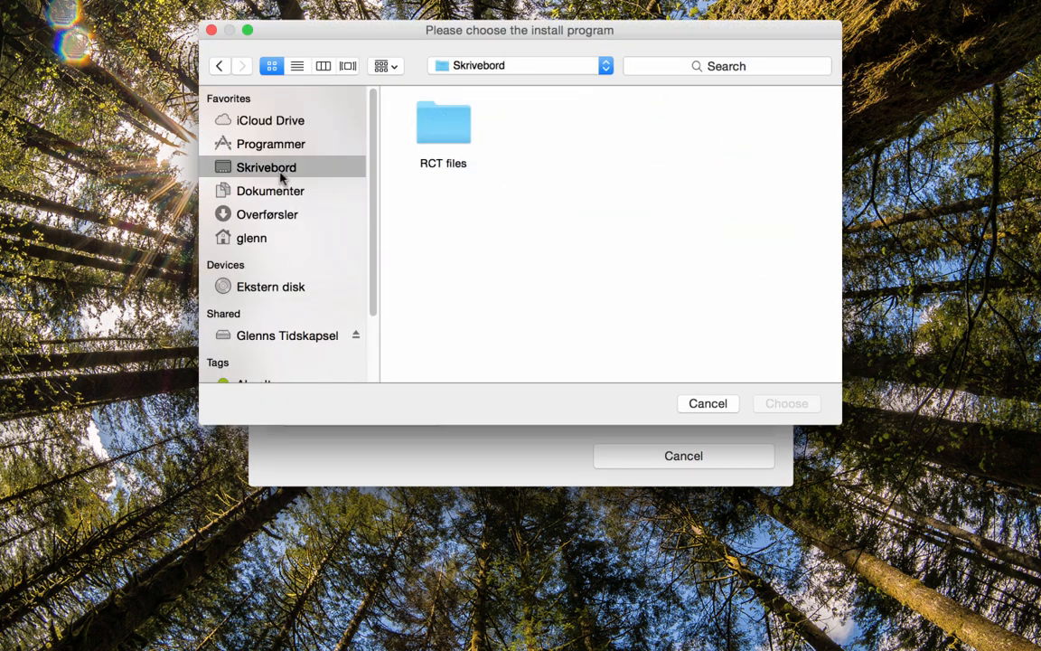
double_click(435, 131)
double_click(695, 162)
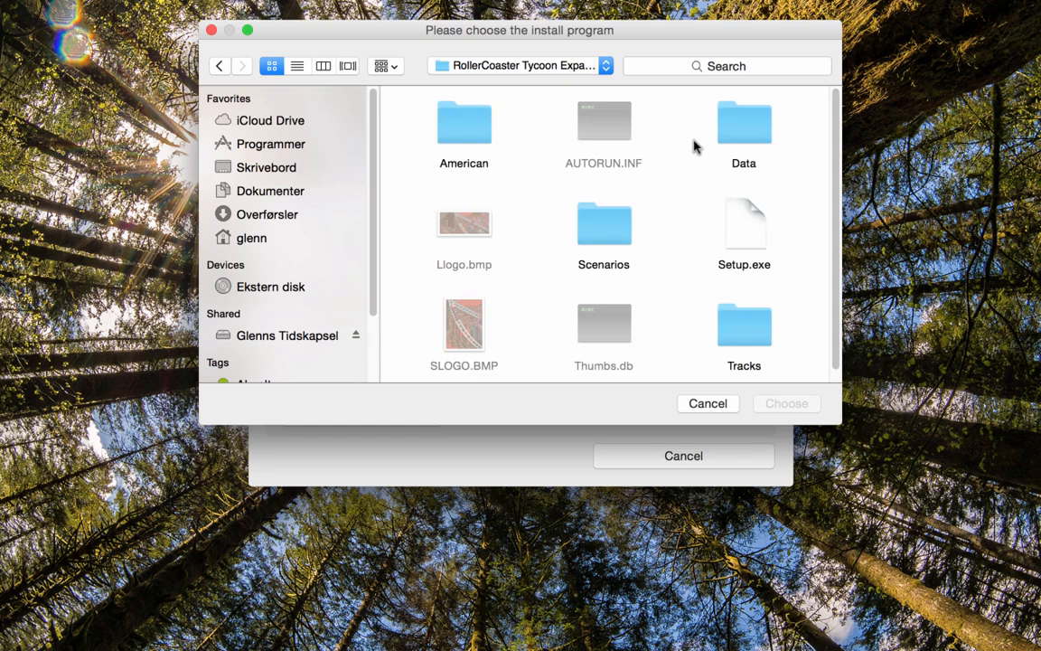
double_click(751, 214)
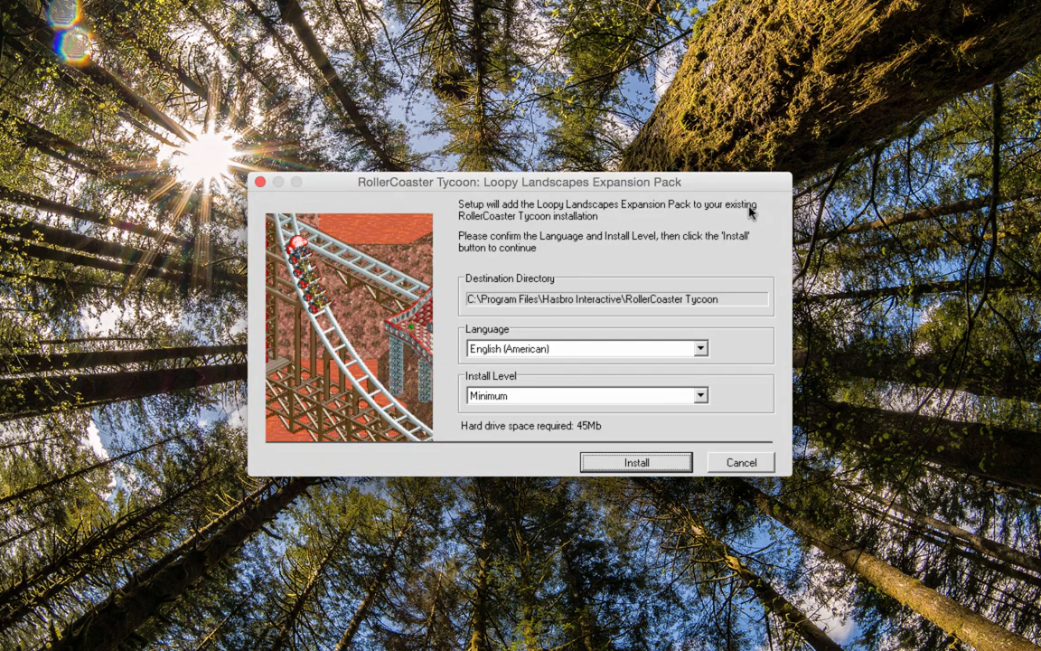
- Install the Loopy Landscapes Expansion Pack at the Full install level, accepting the licence agreement
click(506, 395)
click(493, 420)
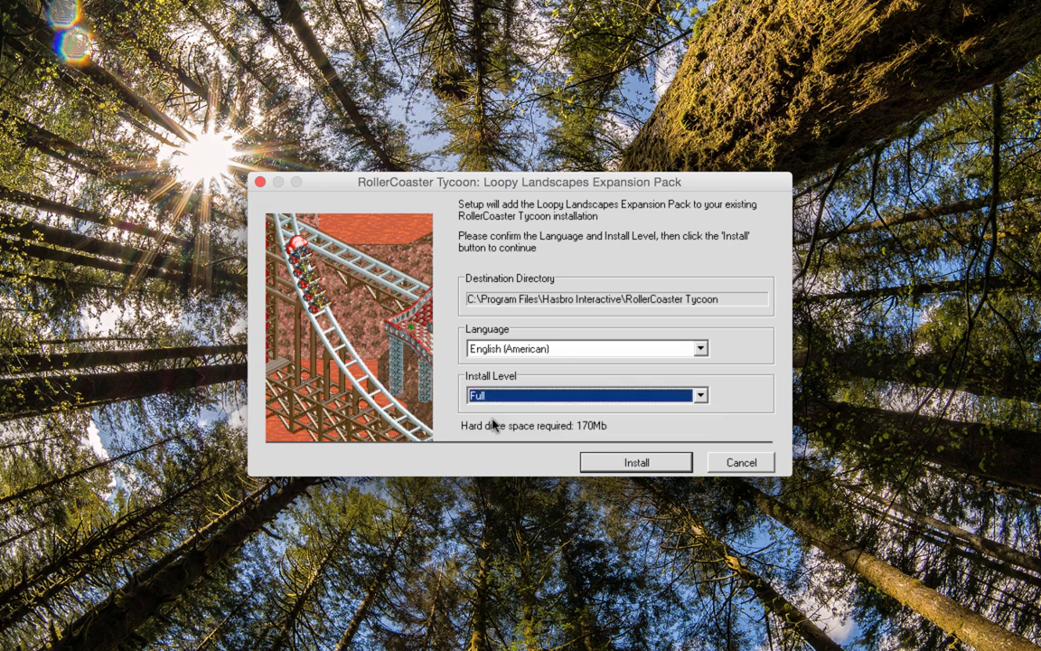
click(599, 461)
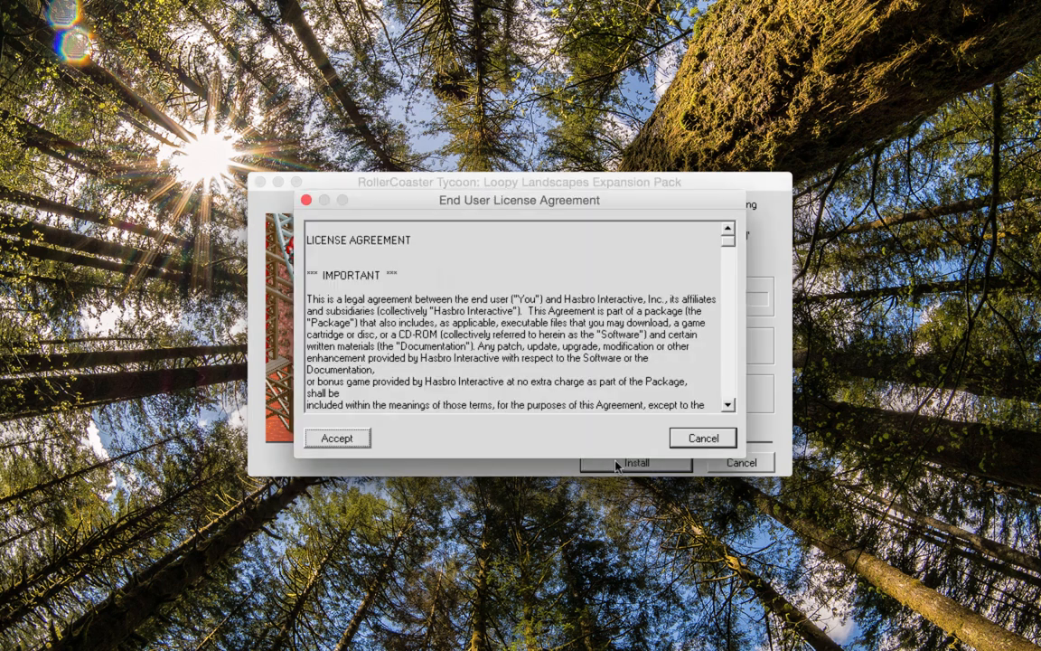
click(348, 439)
click(472, 361)
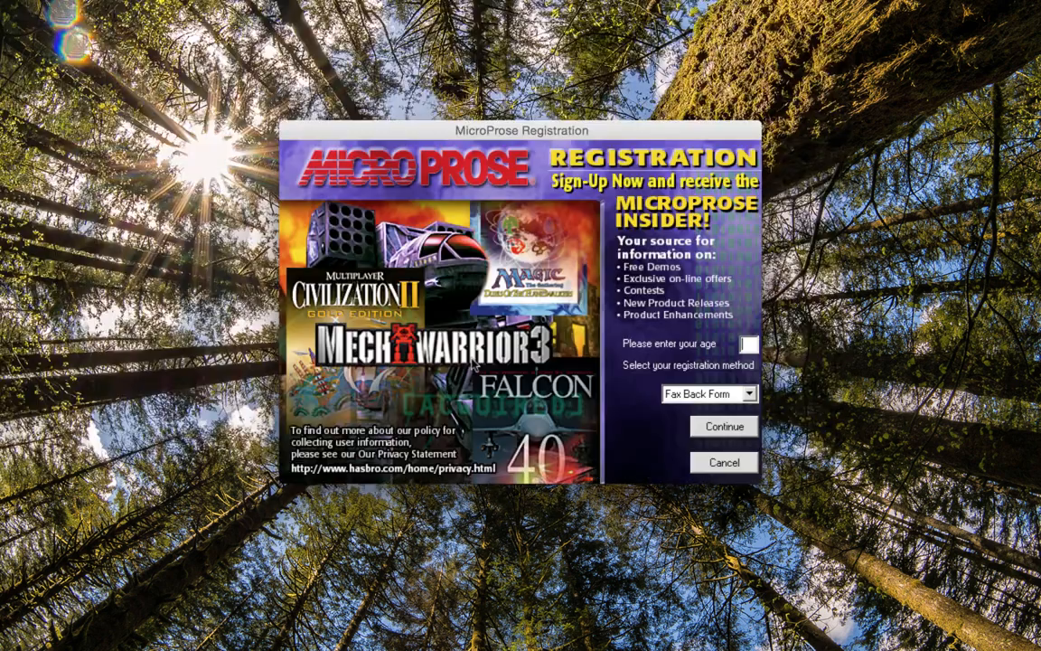
- Skip the MicroProse registration and exit the Loopy Landscapes setup
click(723, 464)
click(488, 355)
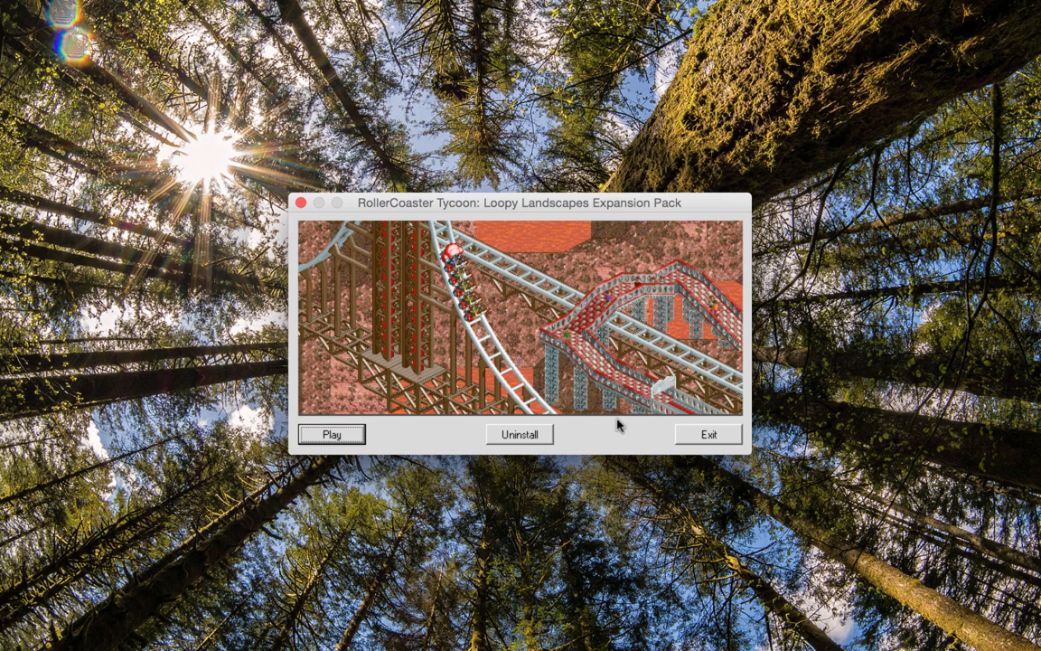
click(694, 435)
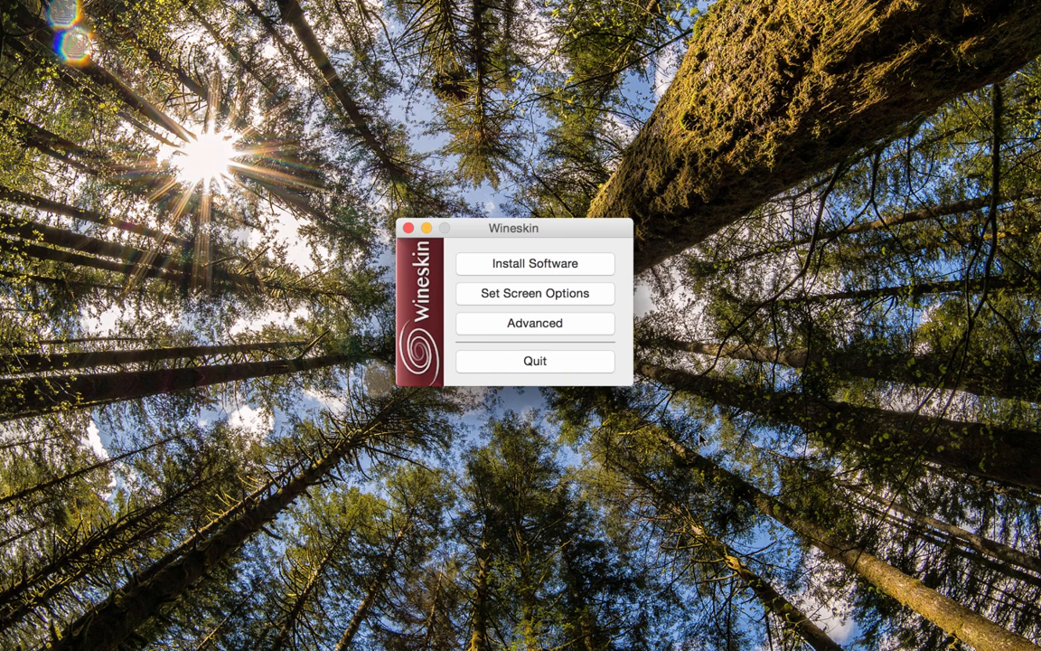
- Open the wrapper's Registry Editor from Wineskin's advanced tools at HKEY_LOCAL_MACHINE\Software\Fish Technology Group\RollerCoaster Tycoon Setup
click(544, 327)
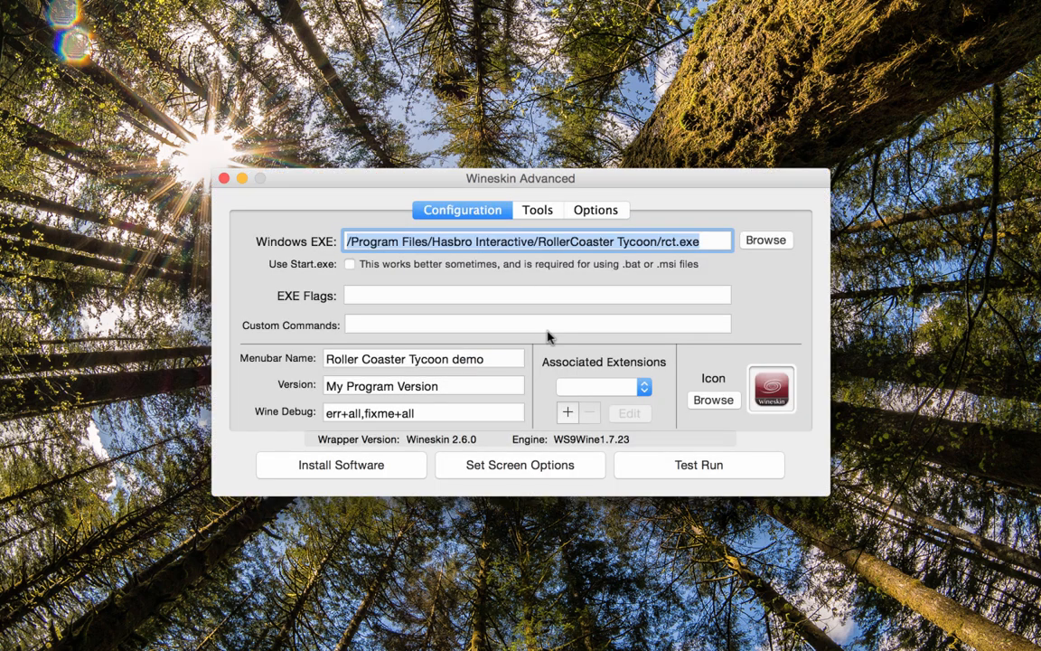
click(536, 210)
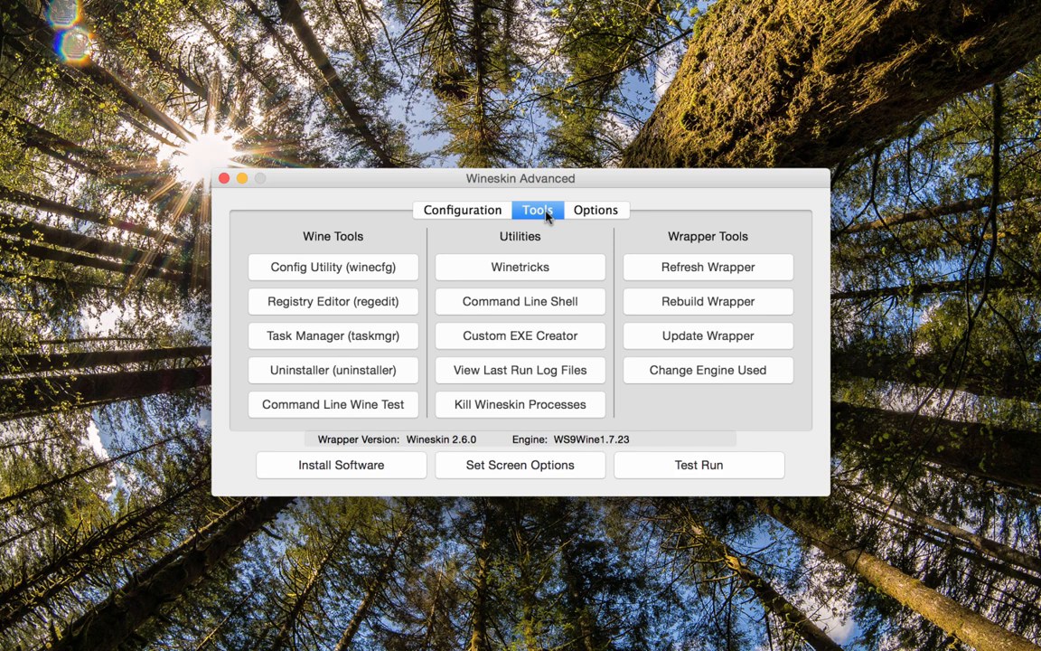
click(321, 310)
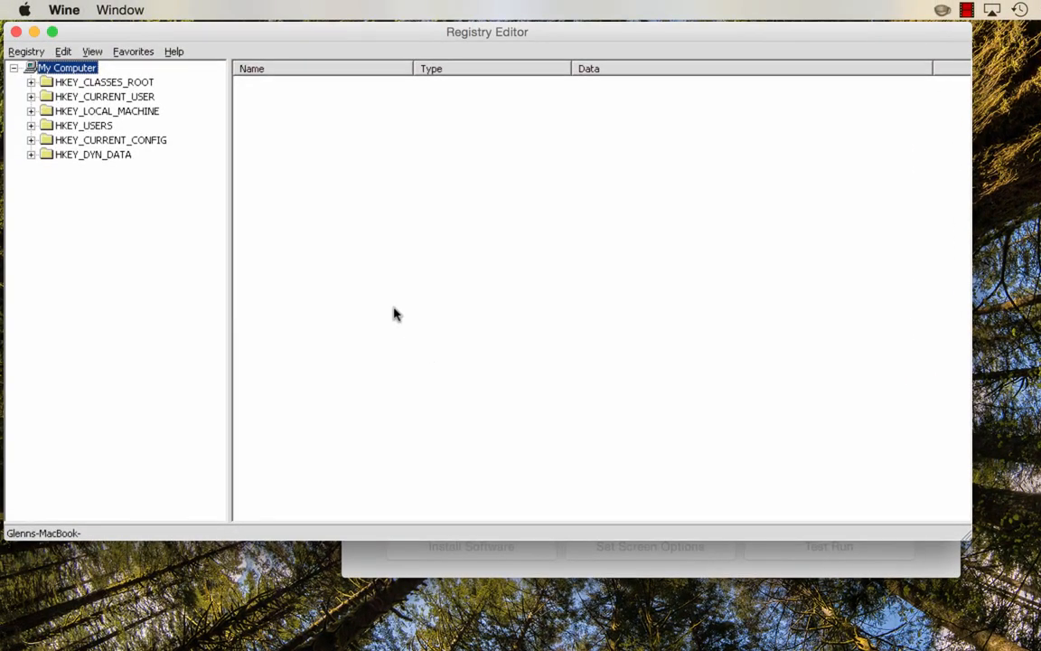
click(31, 111)
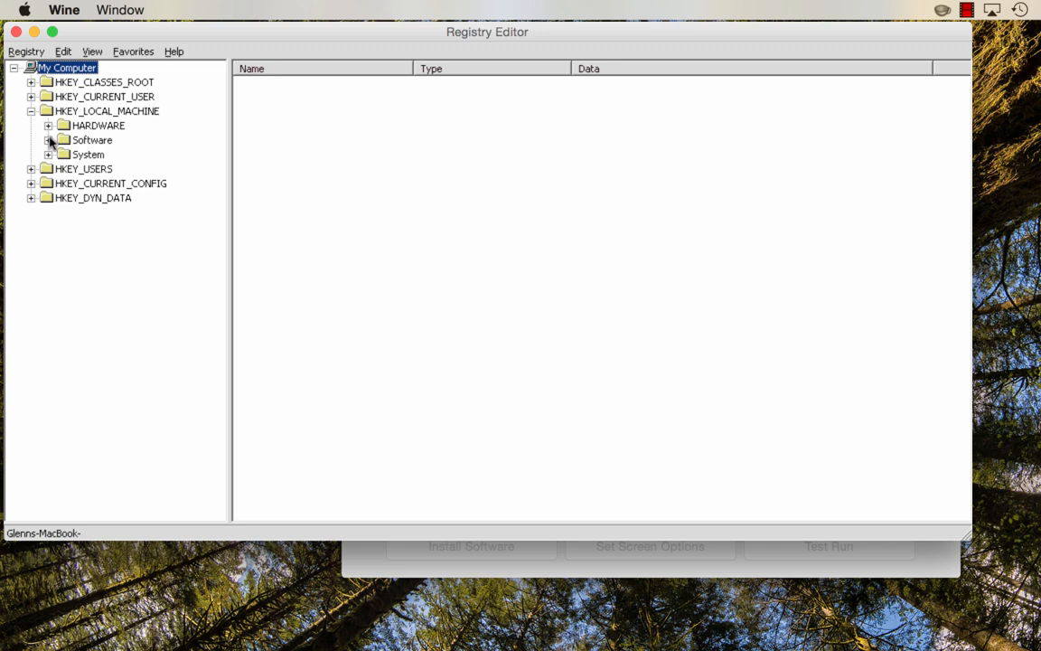
click(48, 140)
click(65, 198)
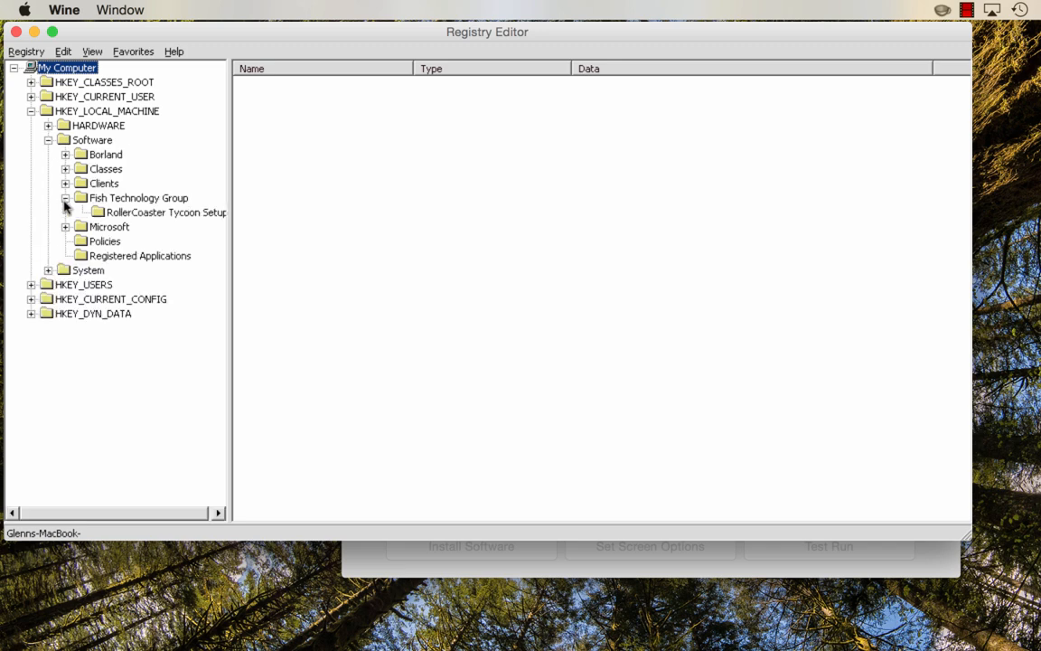
click(106, 213)
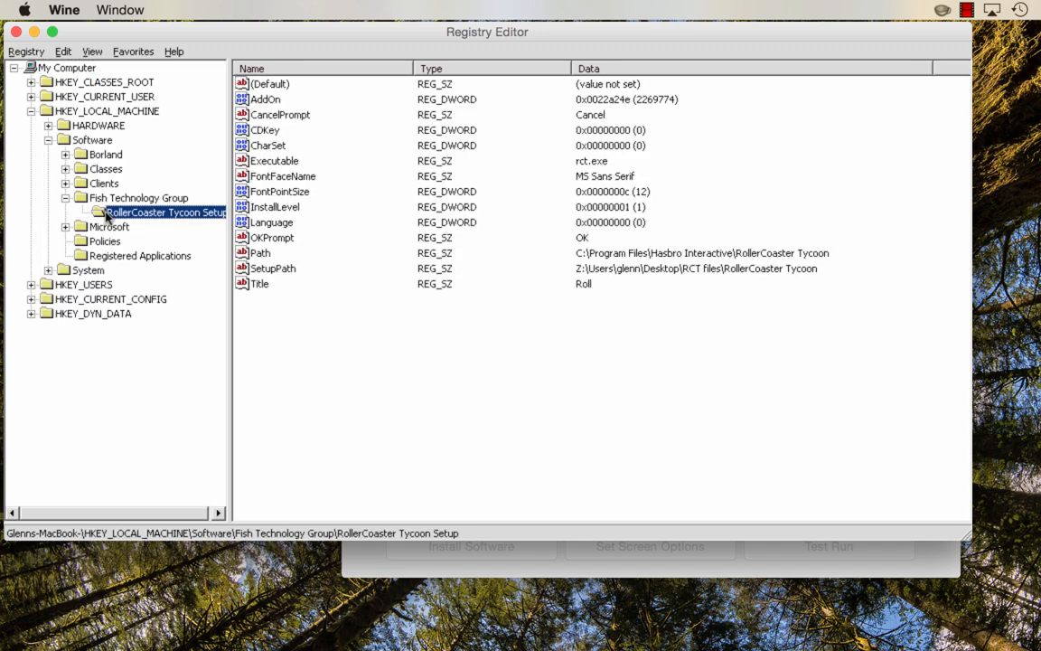
- Set SetupPath to the data copied from Path, C:\Program Files\Hasbro Interactive\RollerCoaster Tycoon, and close the Registry Editor
double_click(258, 254)
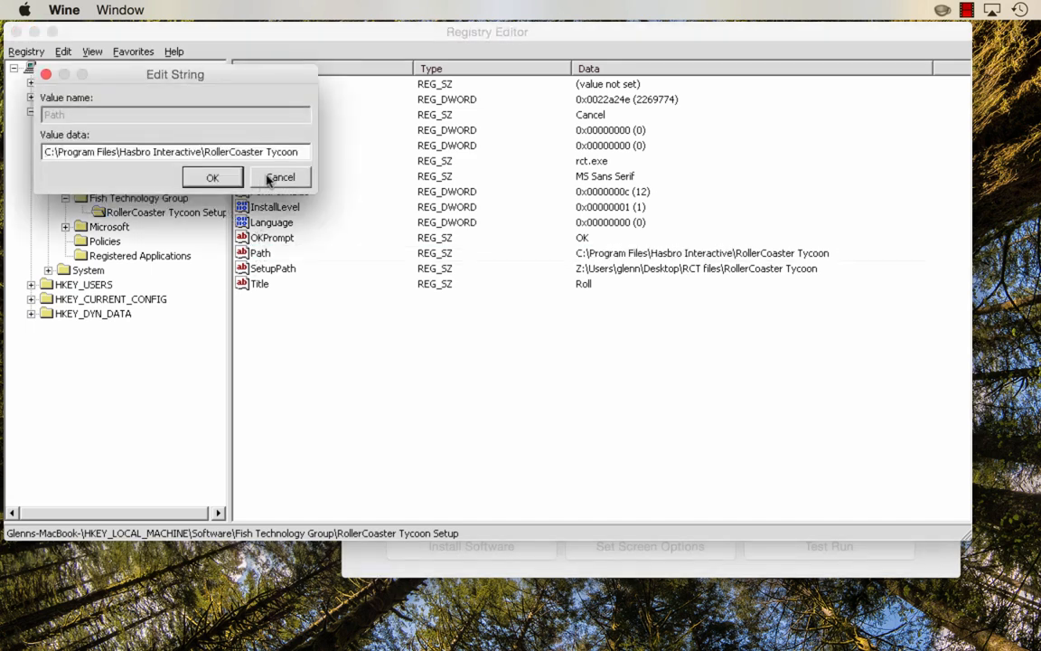
drag(298, 152, 37, 156)
key(ctrl+c)
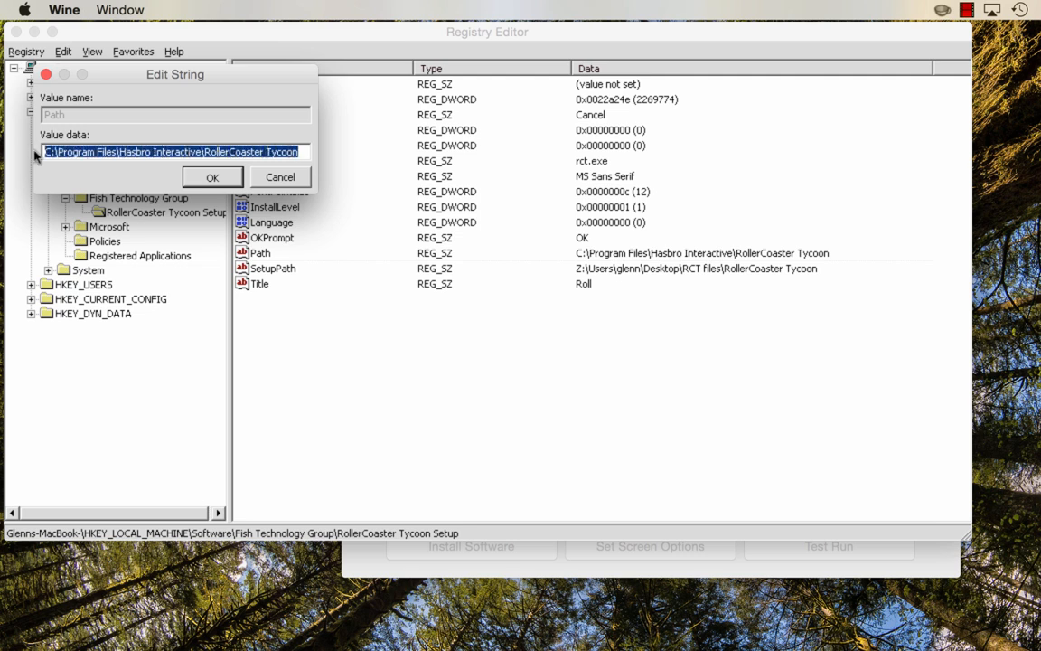
click(213, 178)
double_click(263, 272)
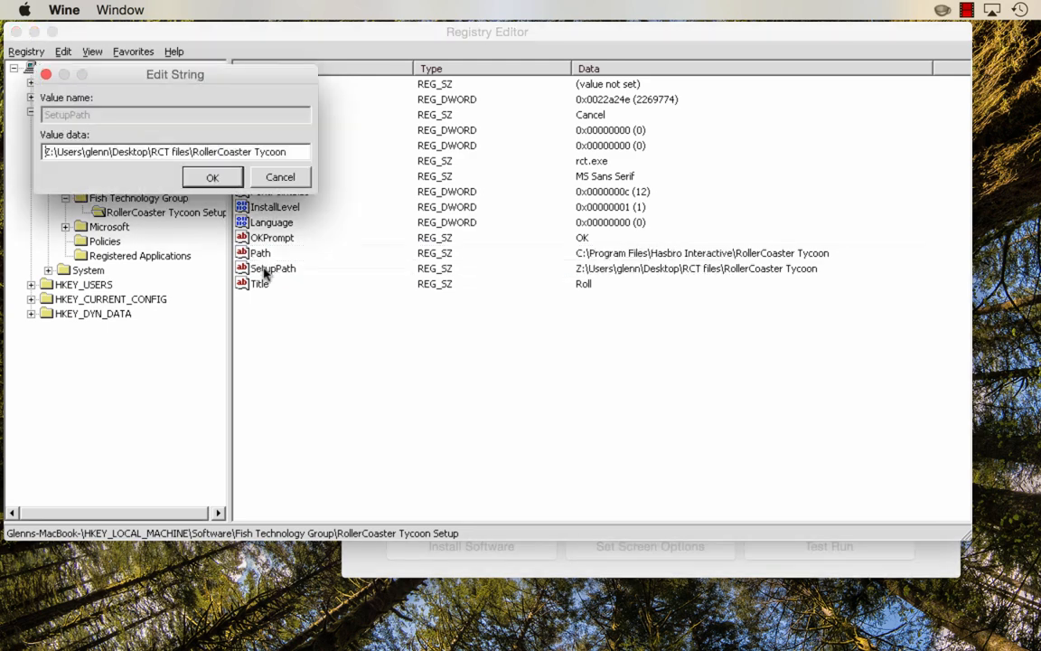
drag(293, 152, 41, 152)
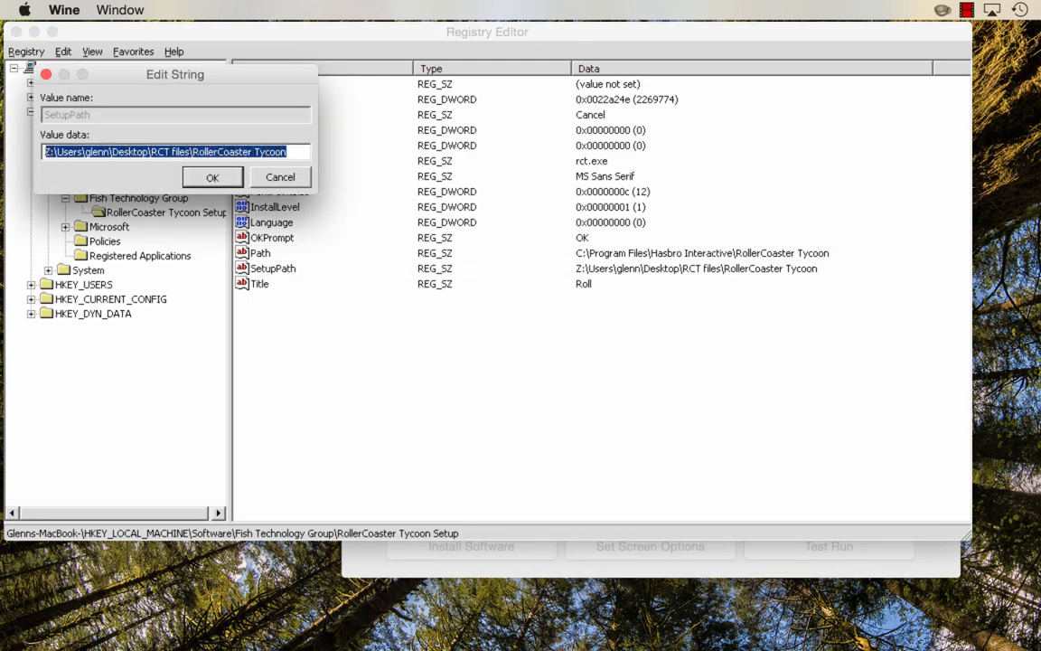
key(ctrl+v)
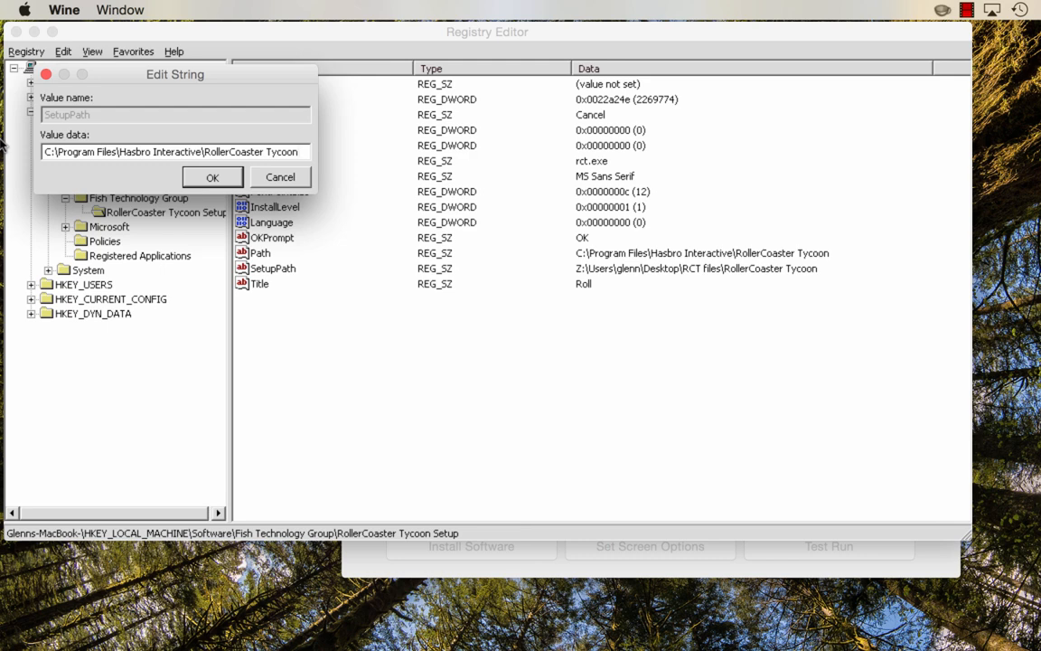
click(207, 178)
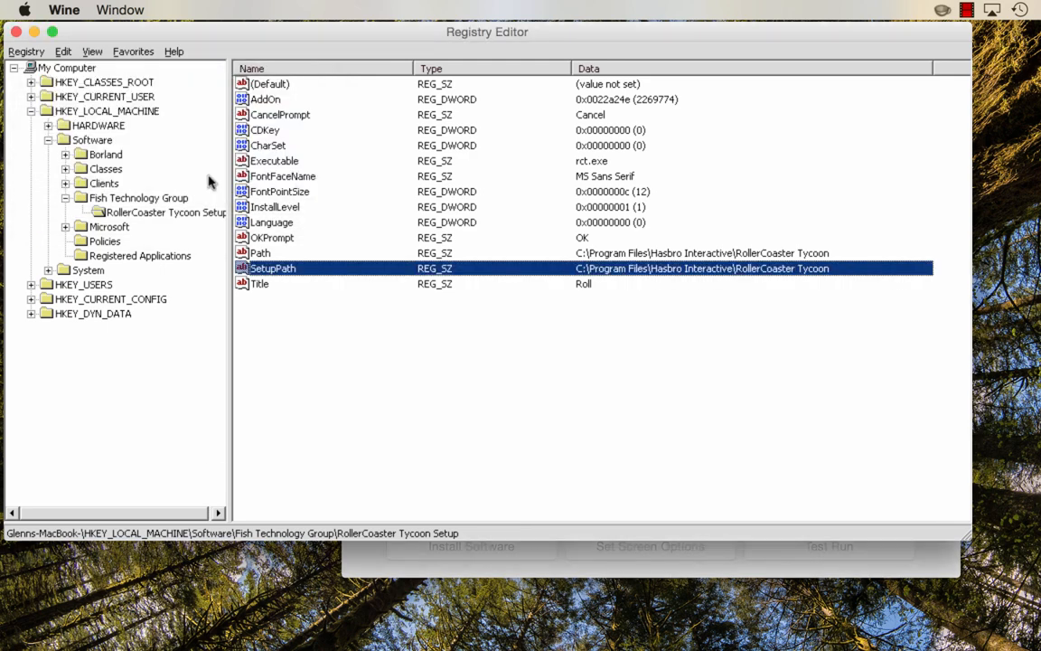
click(16, 32)
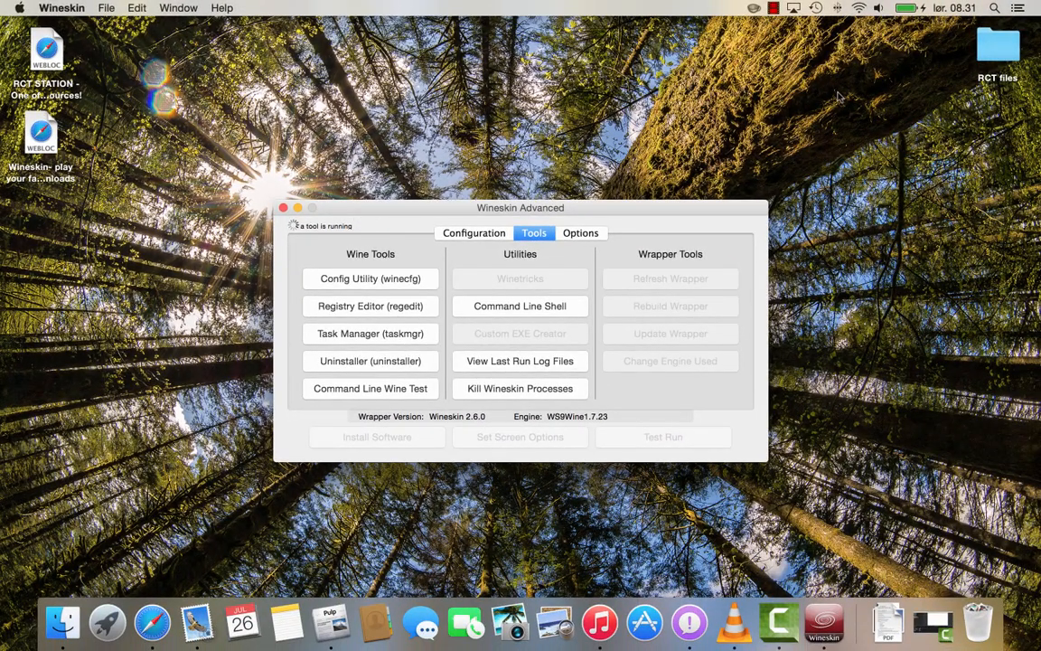
- Copy all files from the Data folder of RollerCoaster Tycoon Expansion 2 - Loopy Landscapes inside RCT files
double_click(1010, 56)
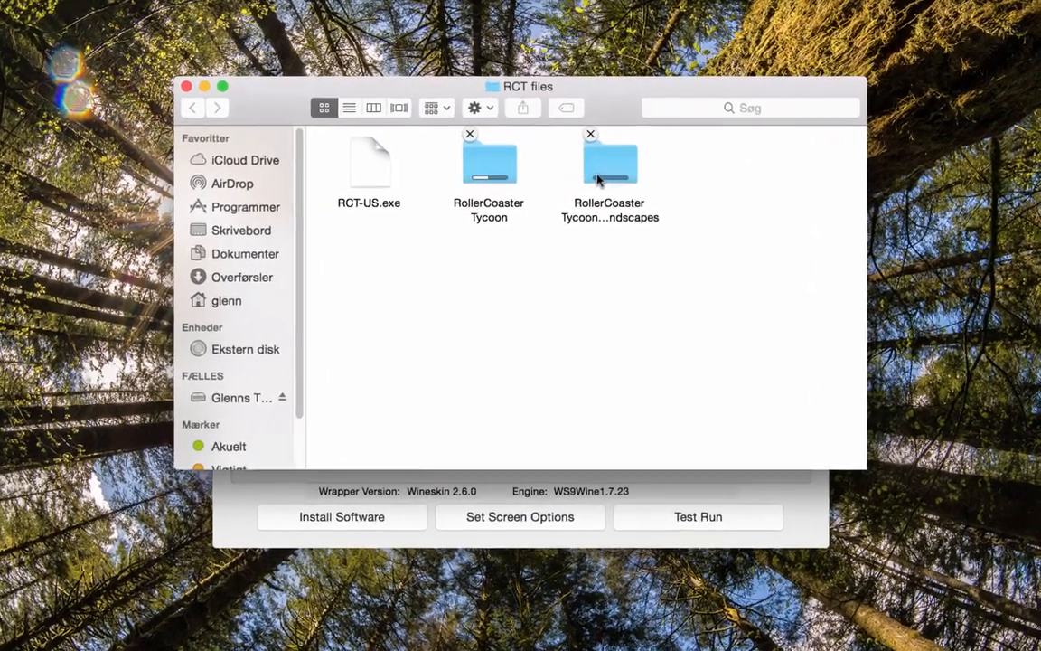
double_click(581, 163)
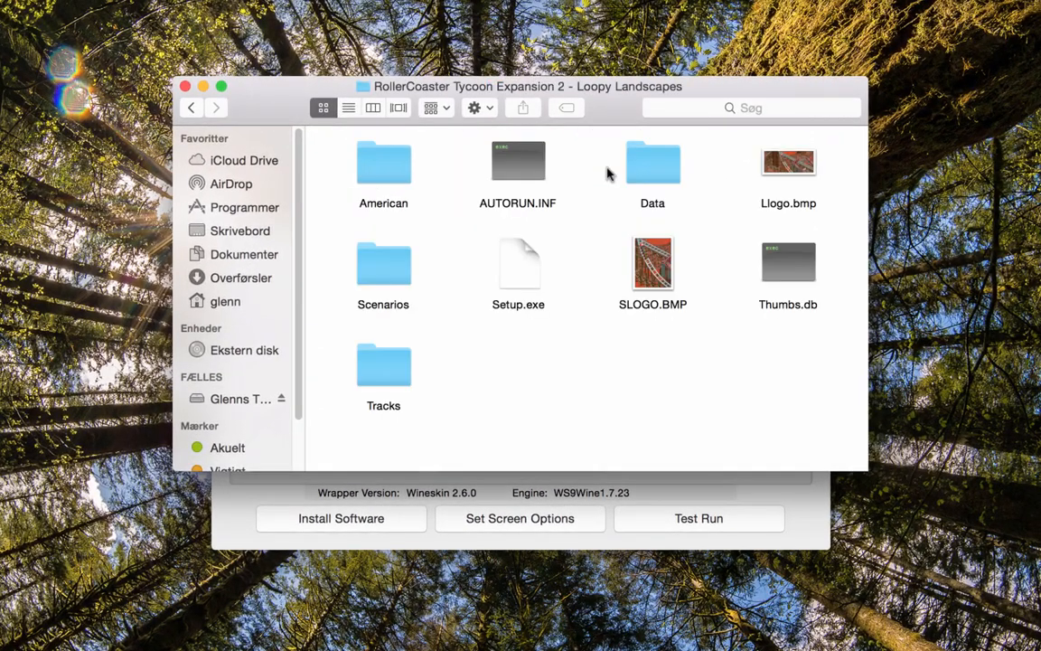
double_click(659, 171)
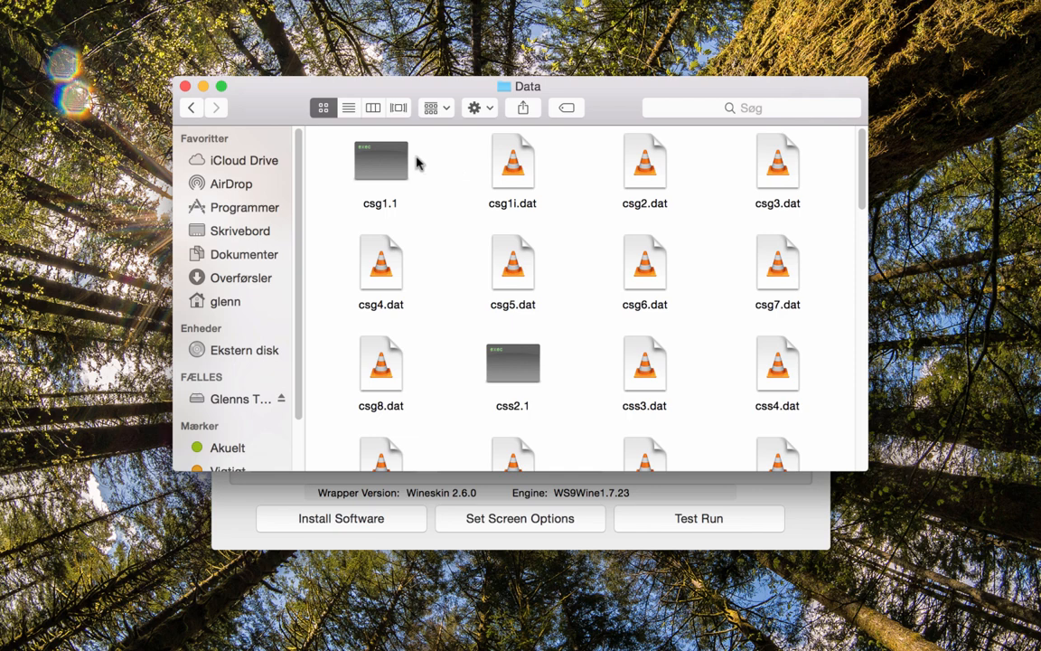
drag(330, 145, 781, 530)
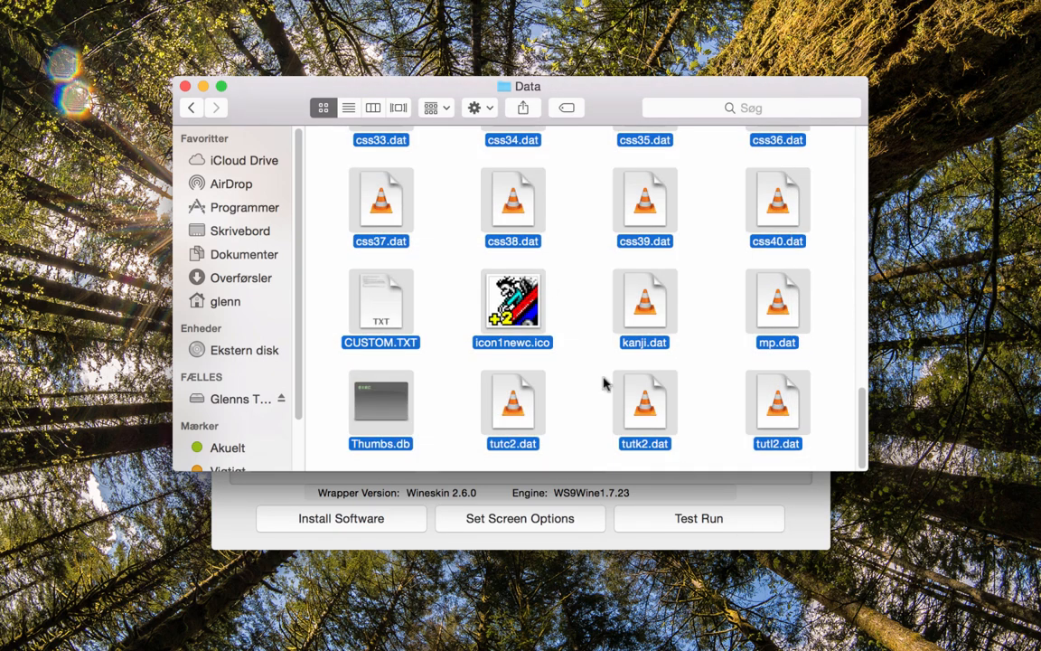
- In the home folder's Applications/Wineskin, show the package contents of Roller Coaster Tycoon demo and open drive_c/Program Files/Hasbro Interactive/RollerCoaster Tycoon/Data
click(221, 300)
double_click(366, 164)
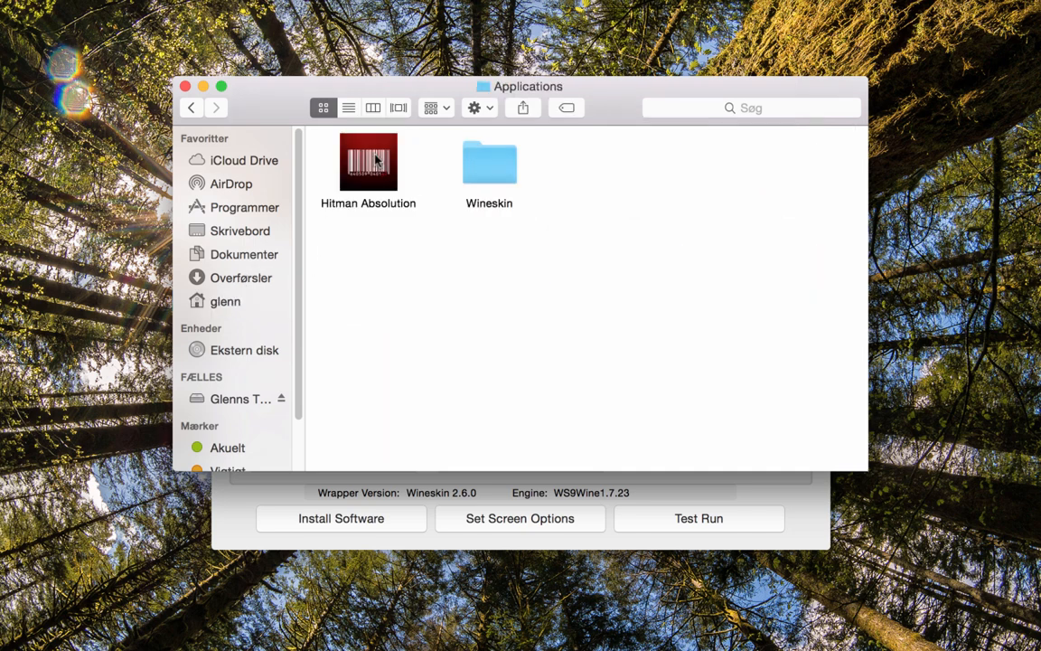
double_click(486, 164)
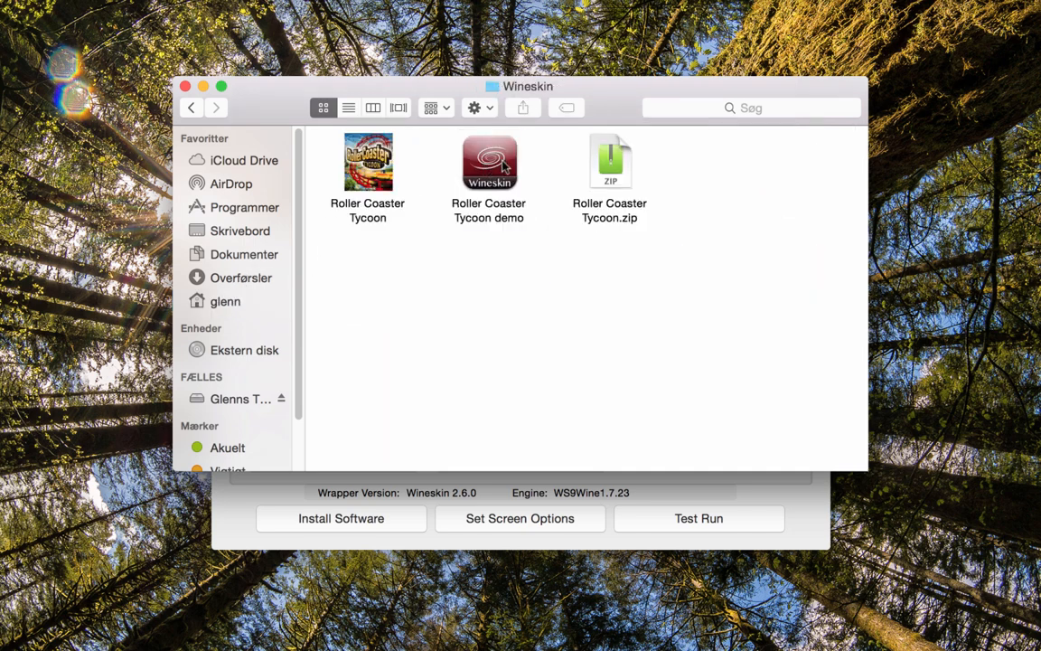
click(502, 166)
right_click(502, 167)
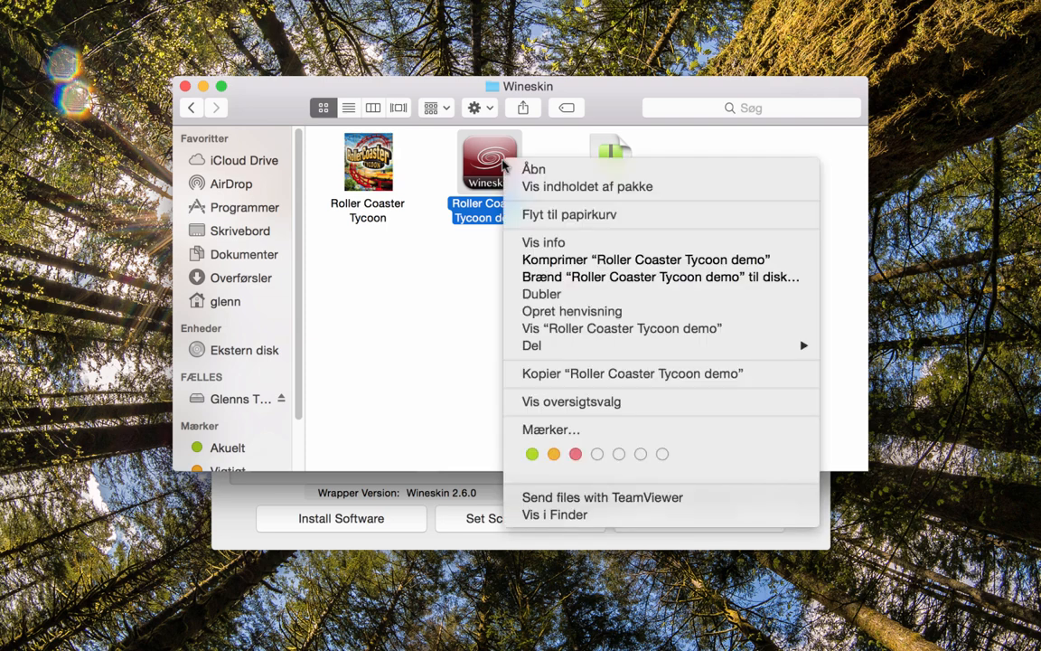
click(548, 190)
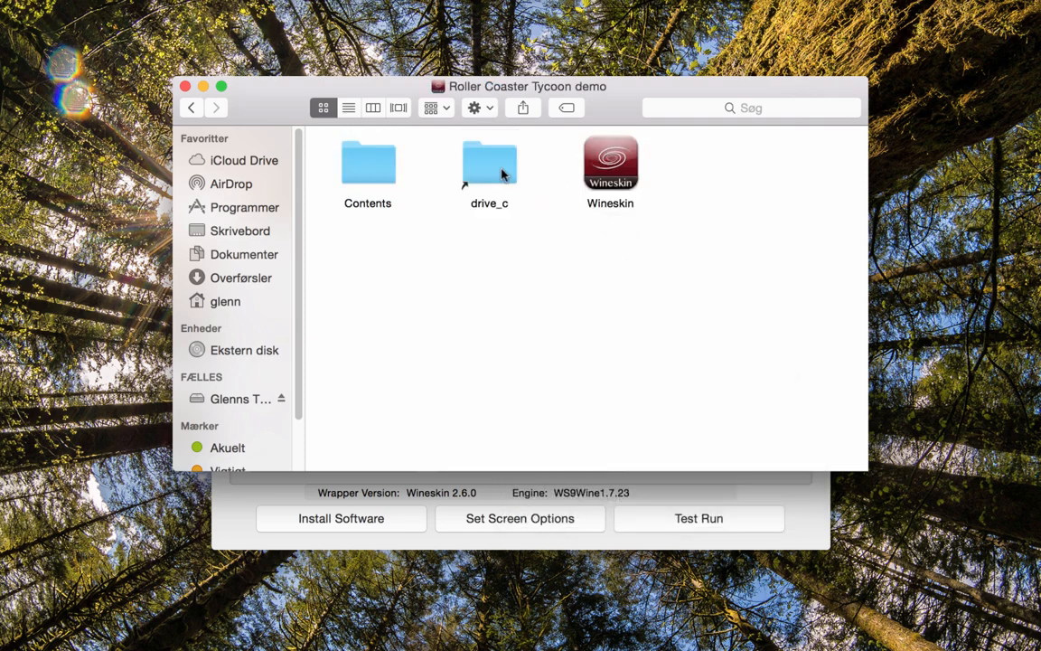
double_click(503, 171)
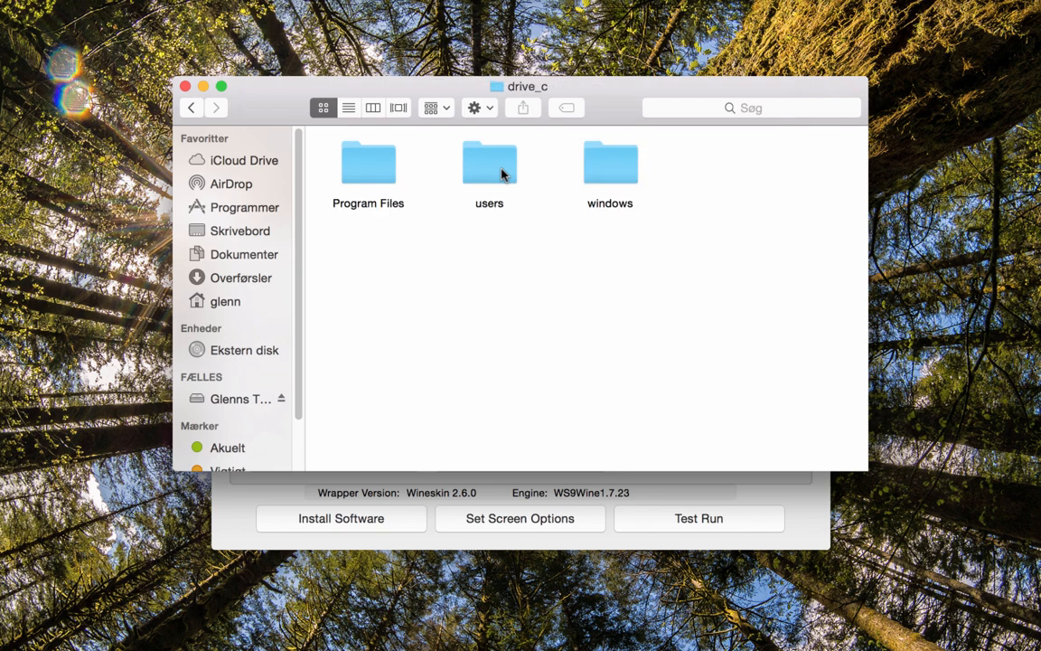
double_click(366, 171)
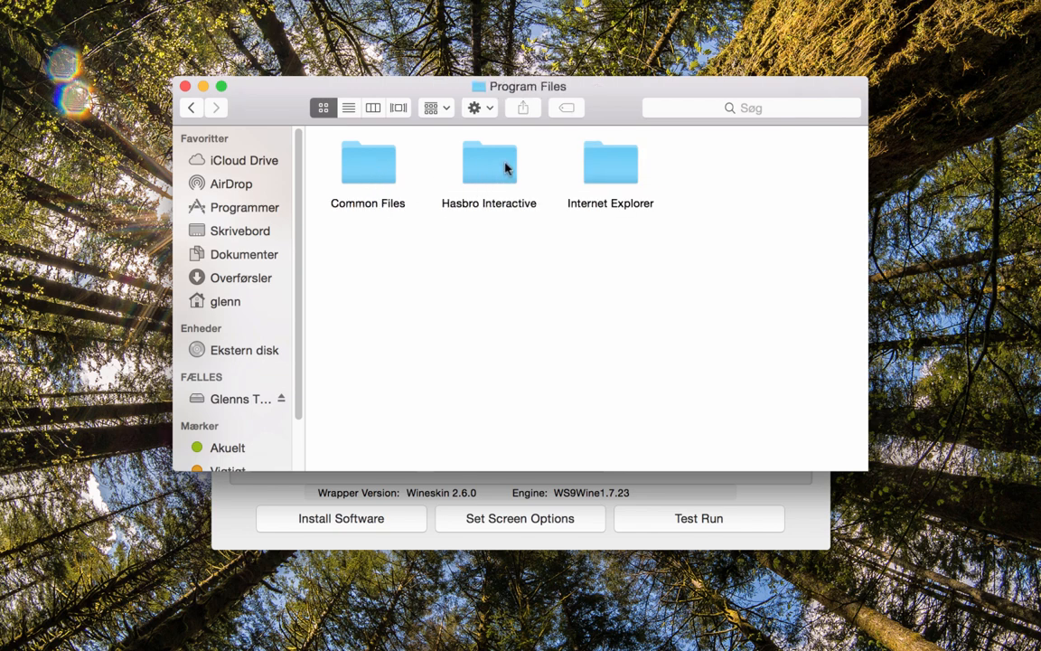
double_click(504, 168)
double_click(361, 168)
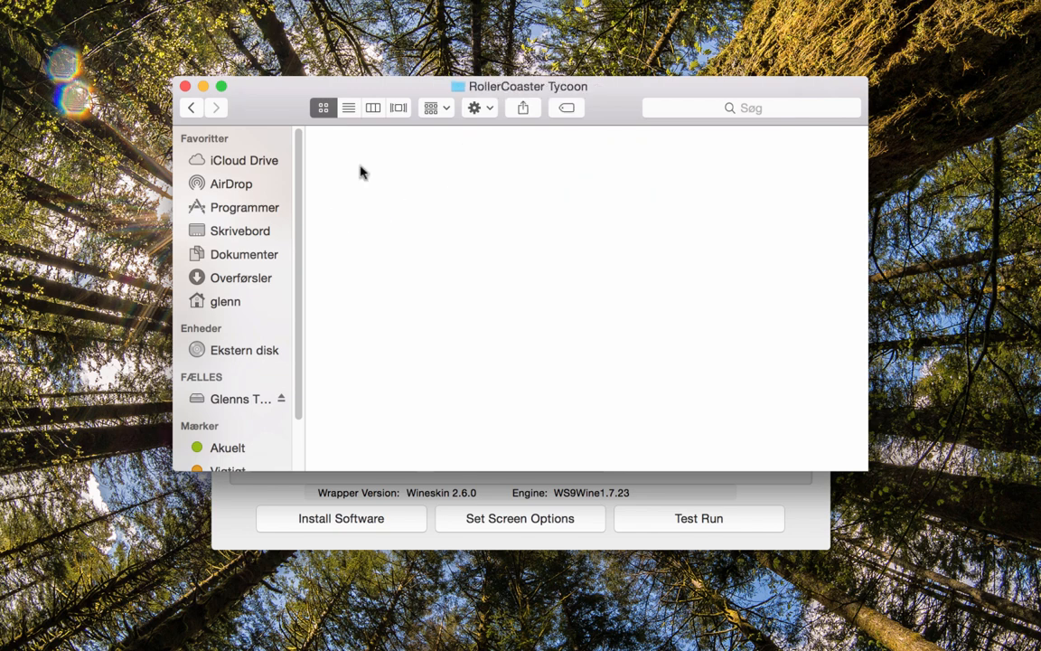
double_click(362, 172)
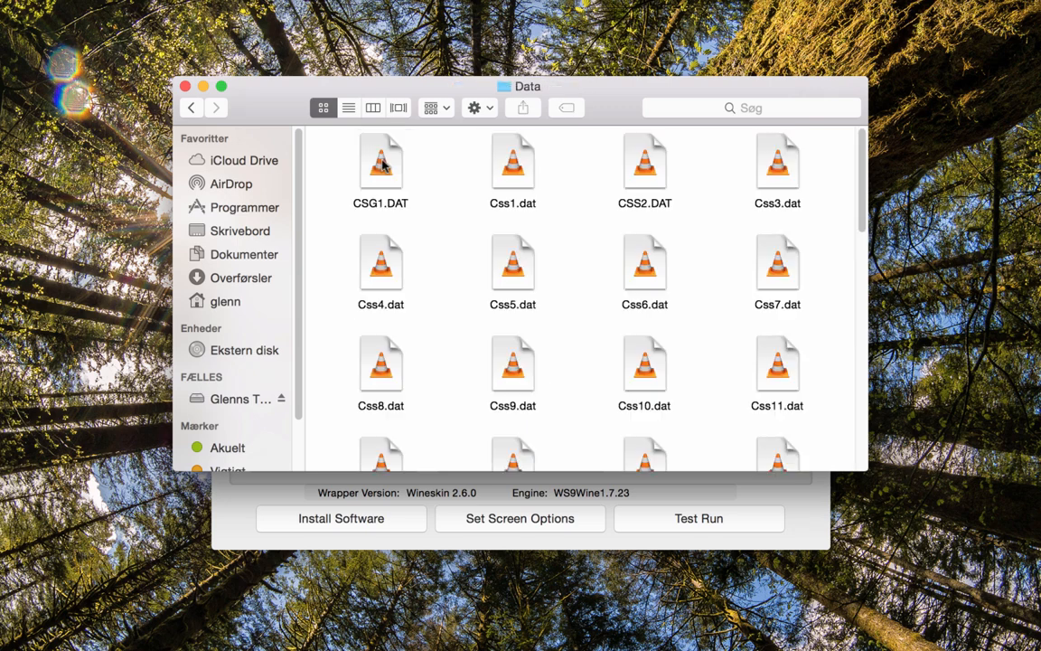
- Move the copied expansion files into this Data folder, skipping all files that already exist, and close the Finder and Wineskin Advanced windows
key(super+alt+v)
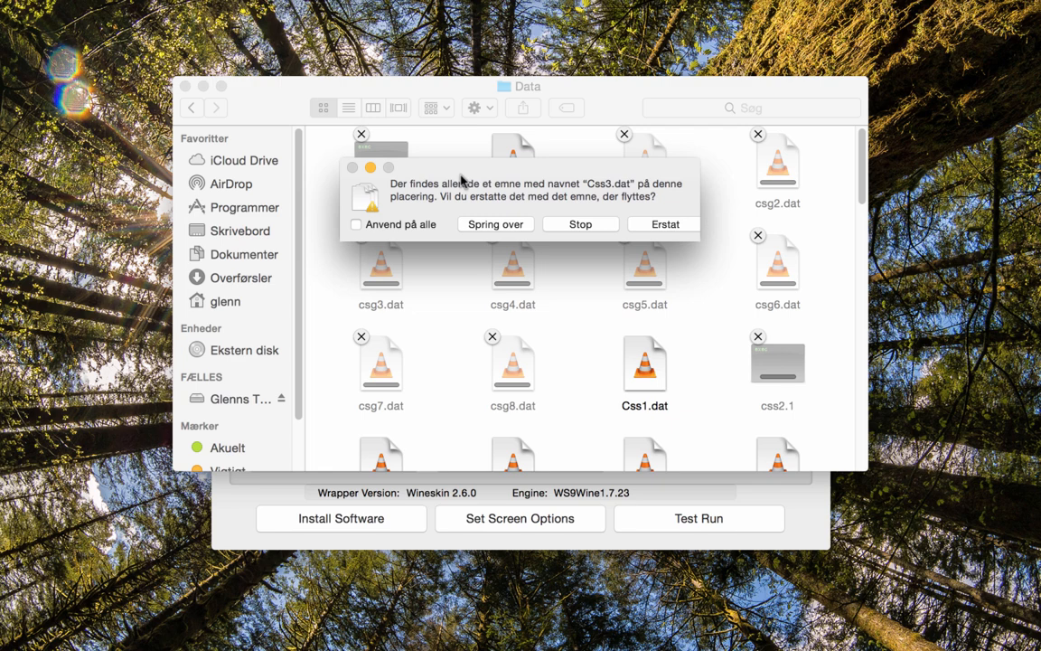
click(399, 224)
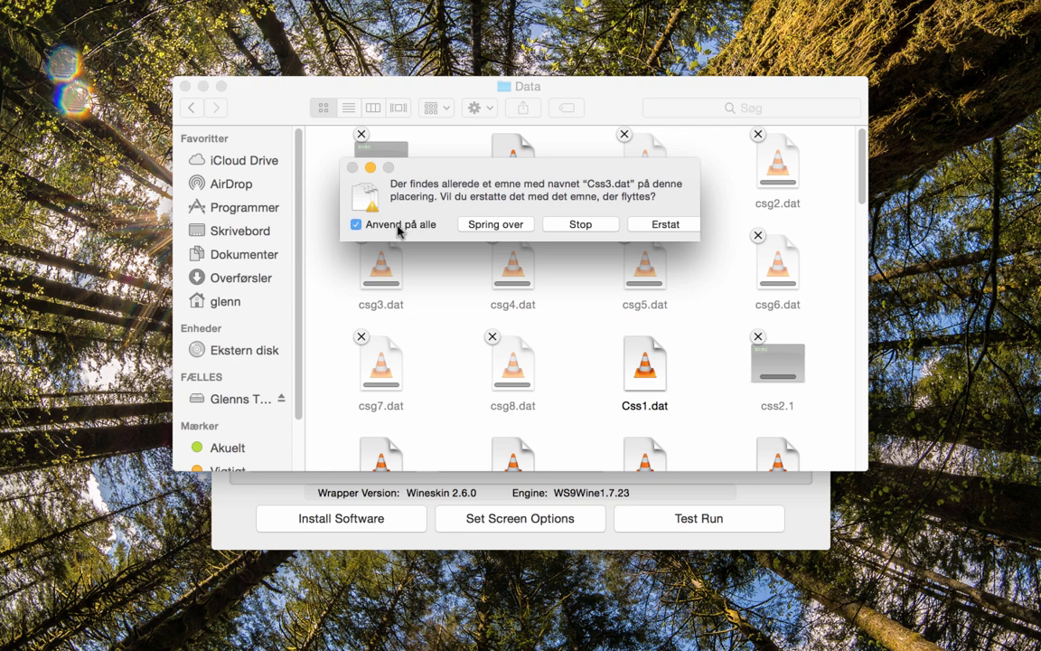
click(496, 225)
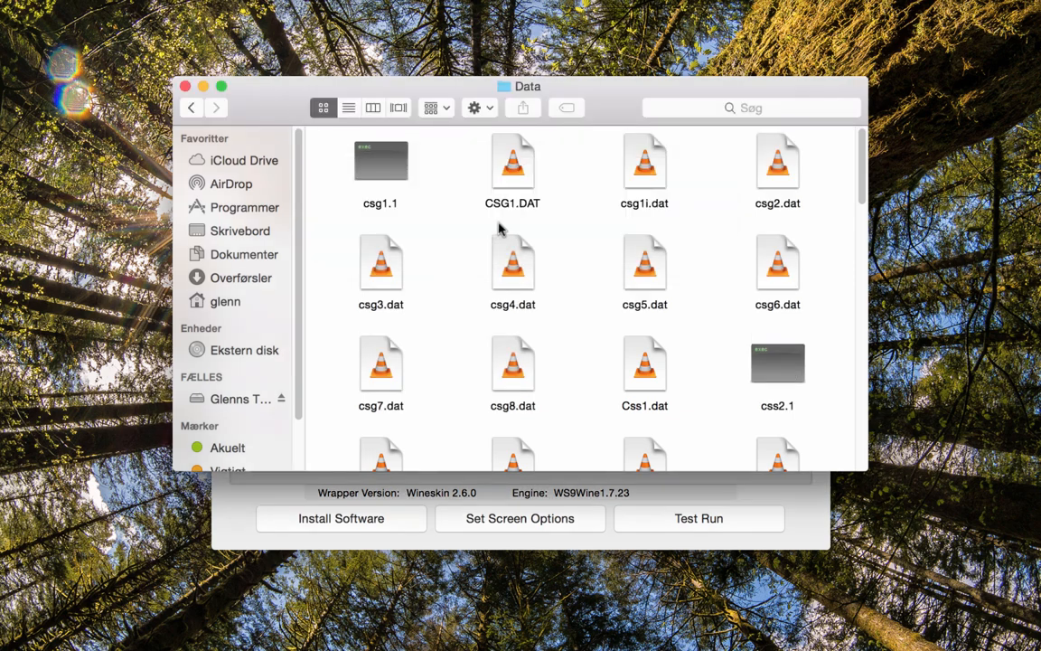
click(184, 87)
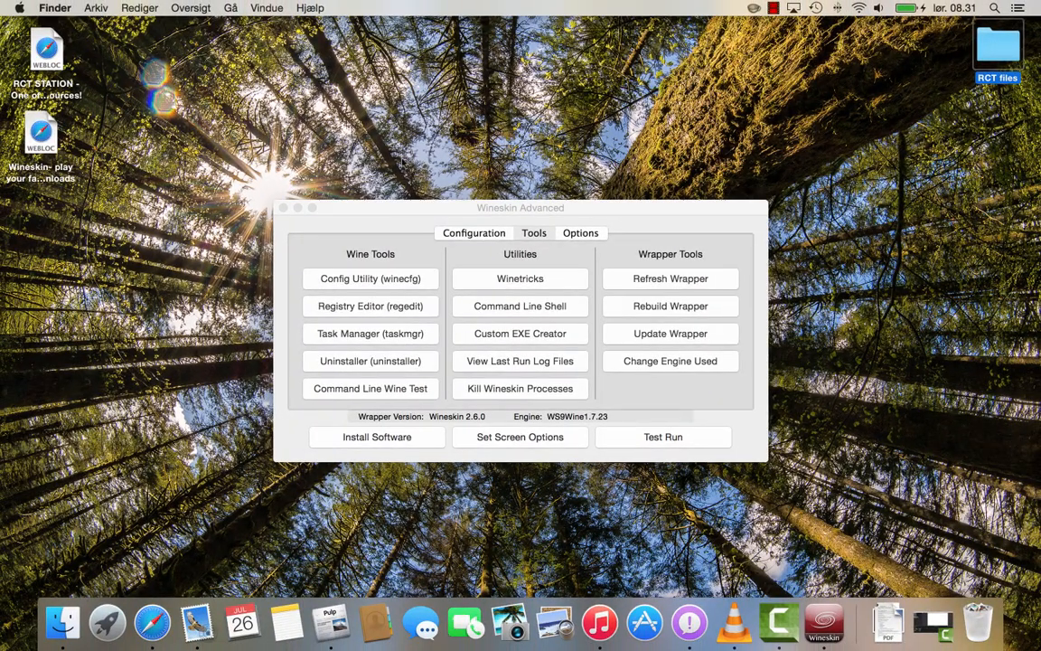
click(284, 209)
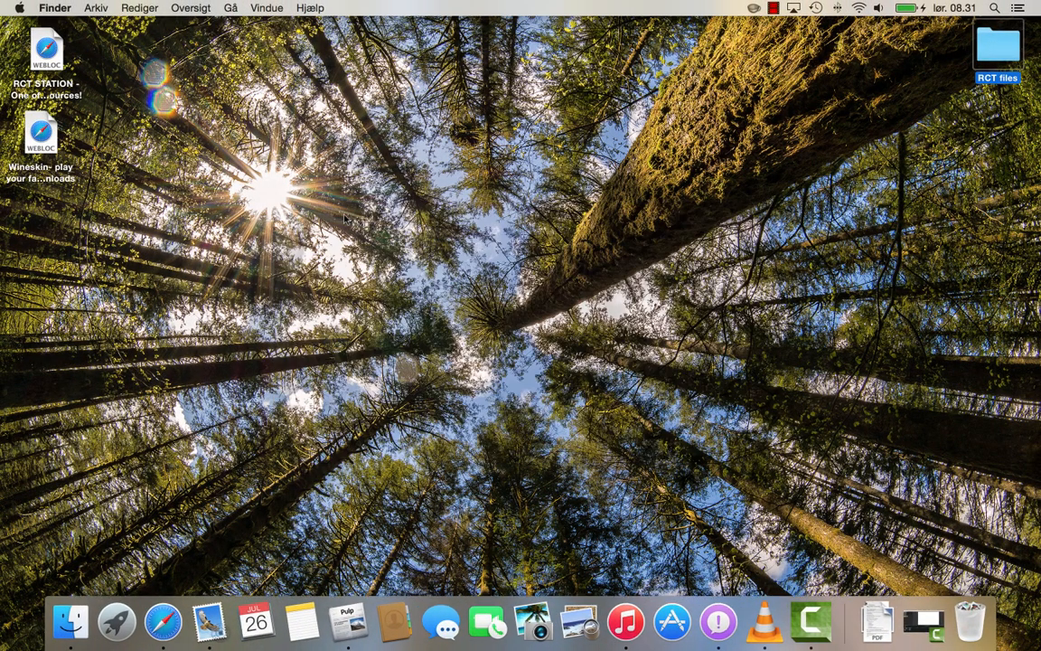
- Launch the Roller Coaster Tycoon demo wrapper from Applications/Wineskin in the home folder
click(90, 610)
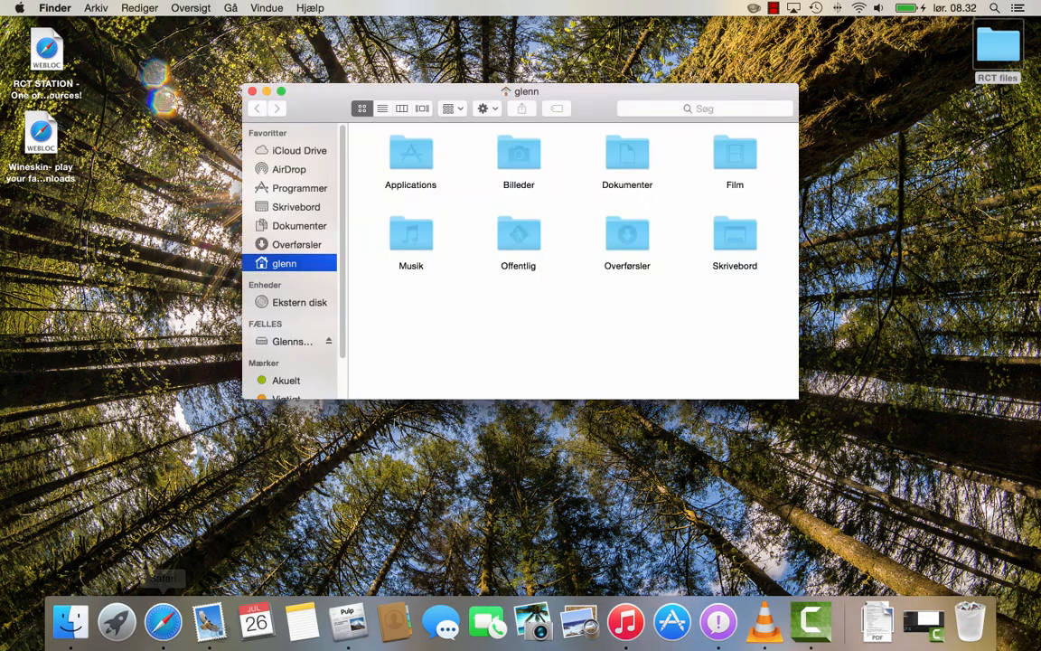
double_click(426, 154)
double_click(497, 158)
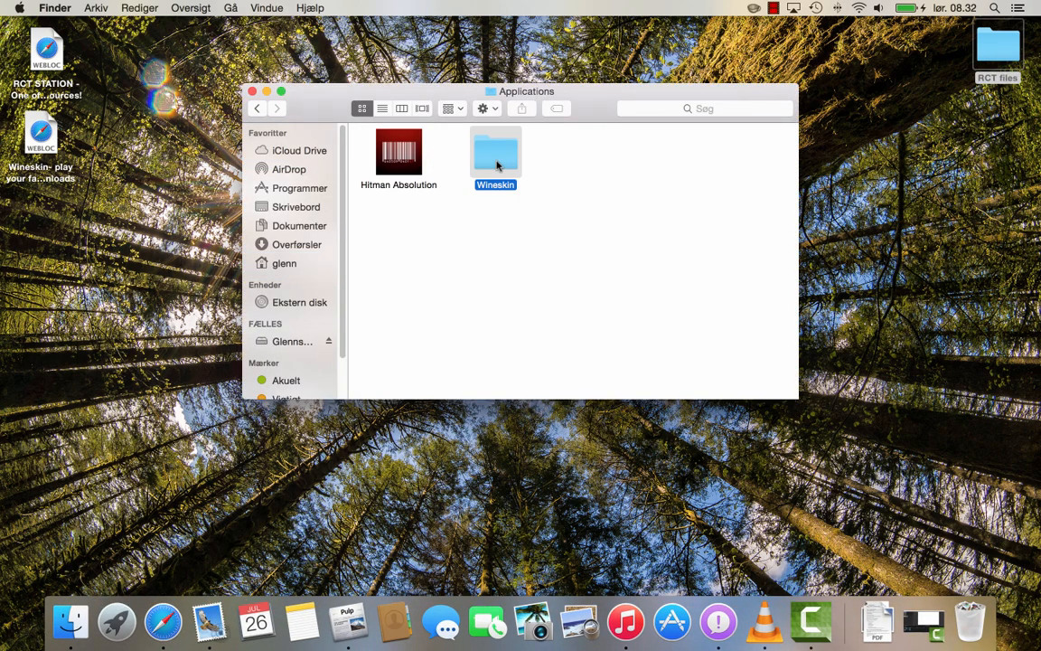
click(497, 161)
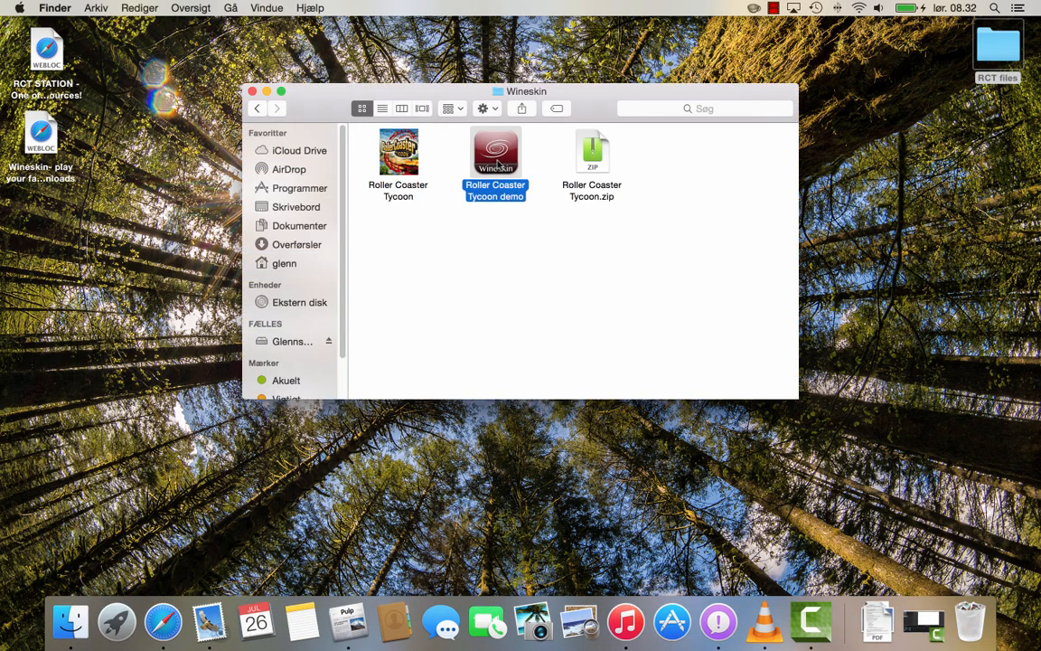
double_click(497, 161)
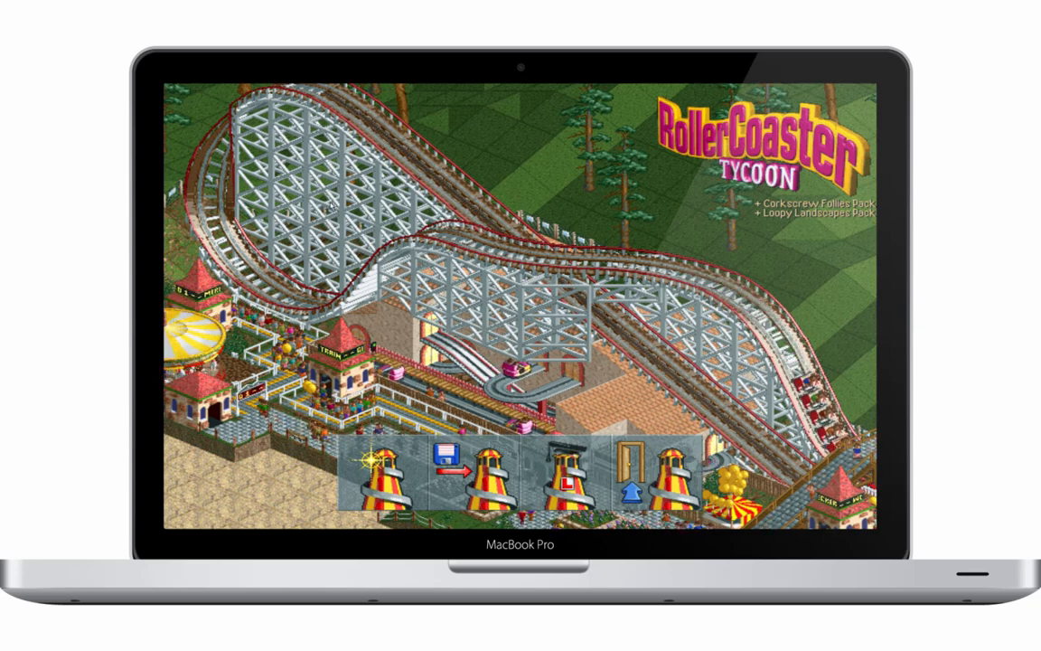
- Start a new game with the original Forest Frontiers scenario and look around the park
click(383, 471)
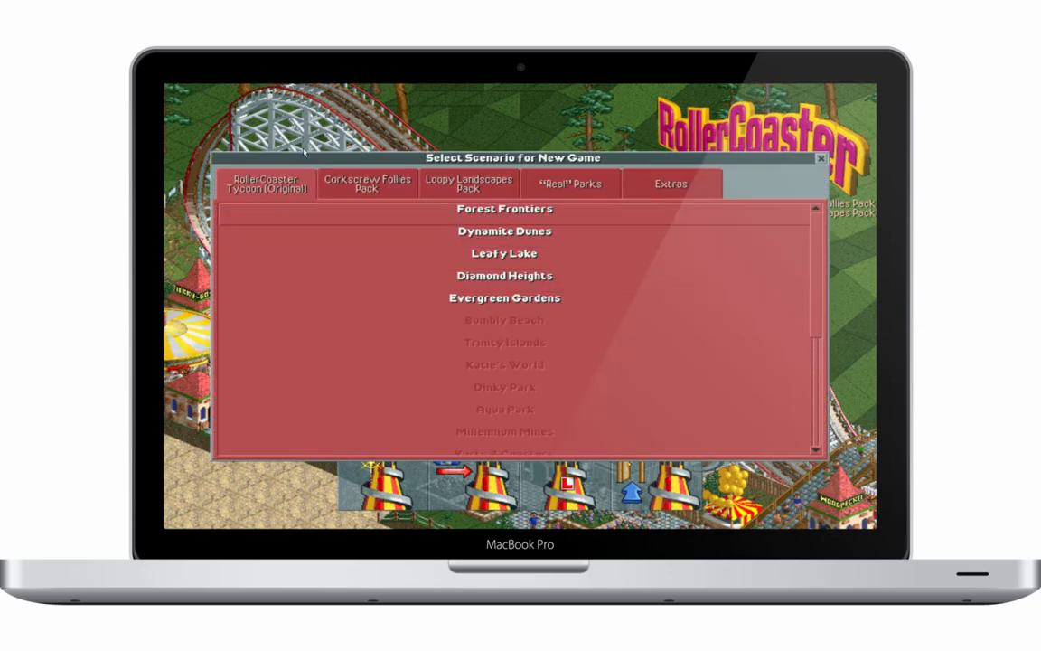
click(492, 214)
click(642, 227)
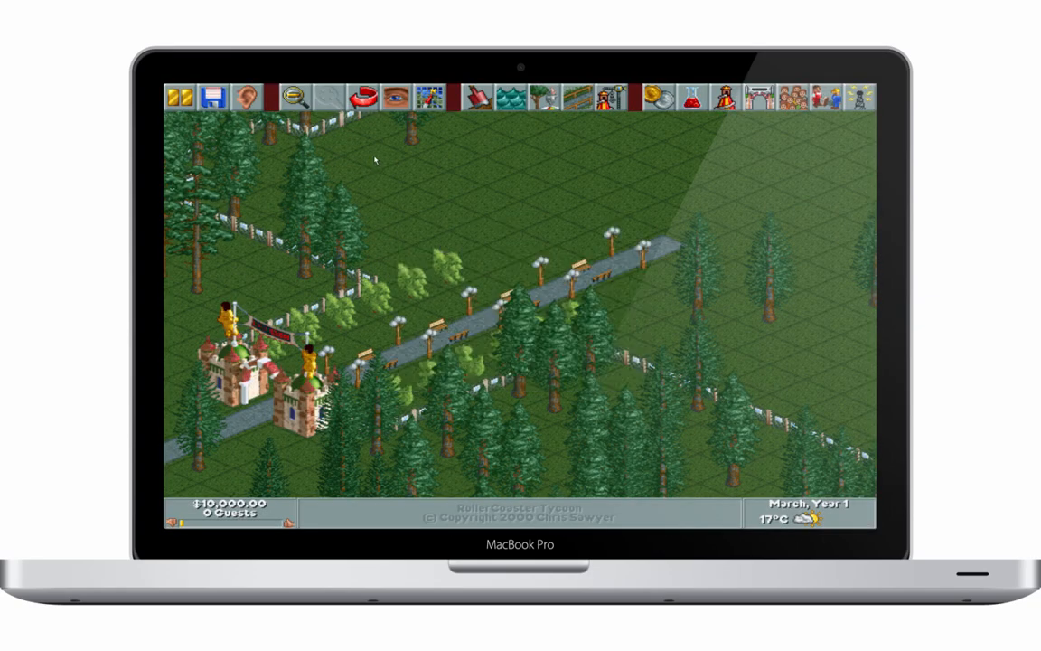
drag(520, 304, 578, 253)
drag(480, 308, 369, 142)
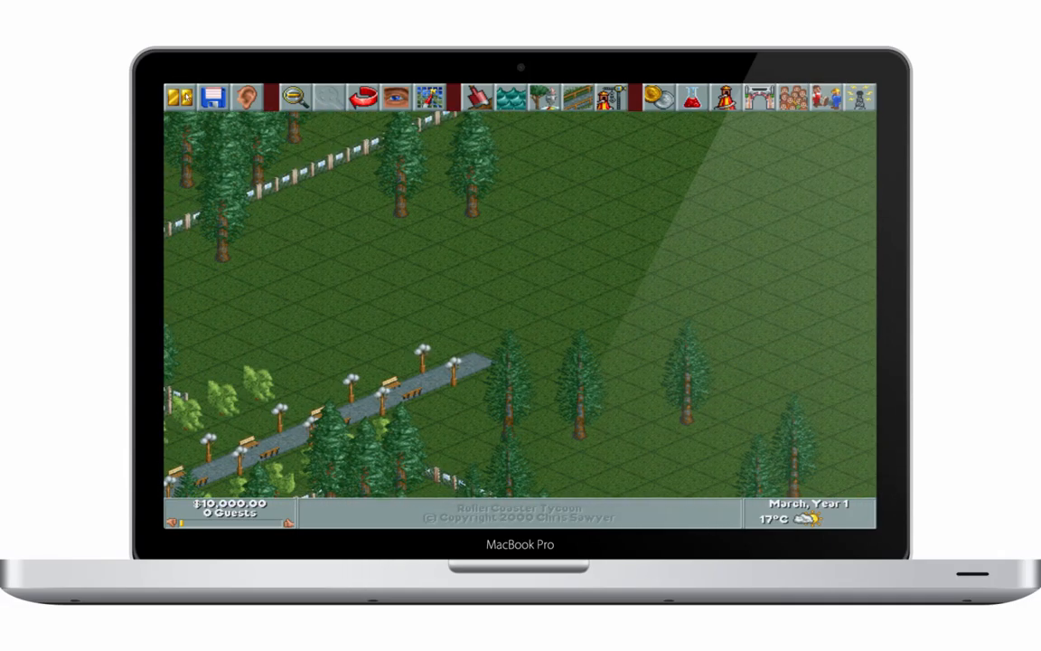
- Open the game's options and set the display mode to Window
click(213, 97)
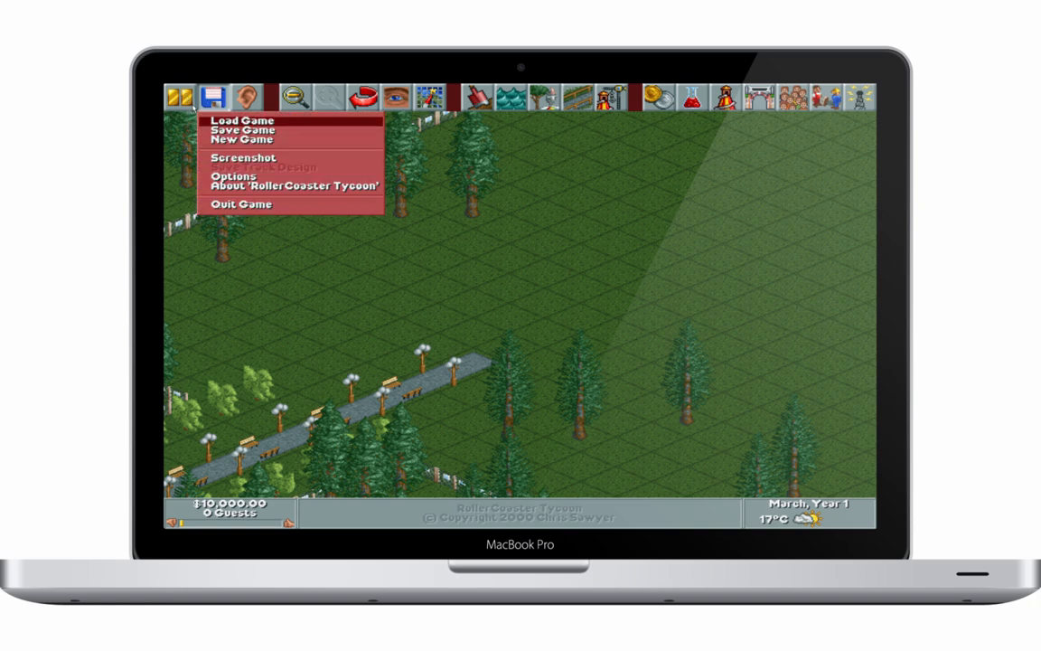
click(233, 176)
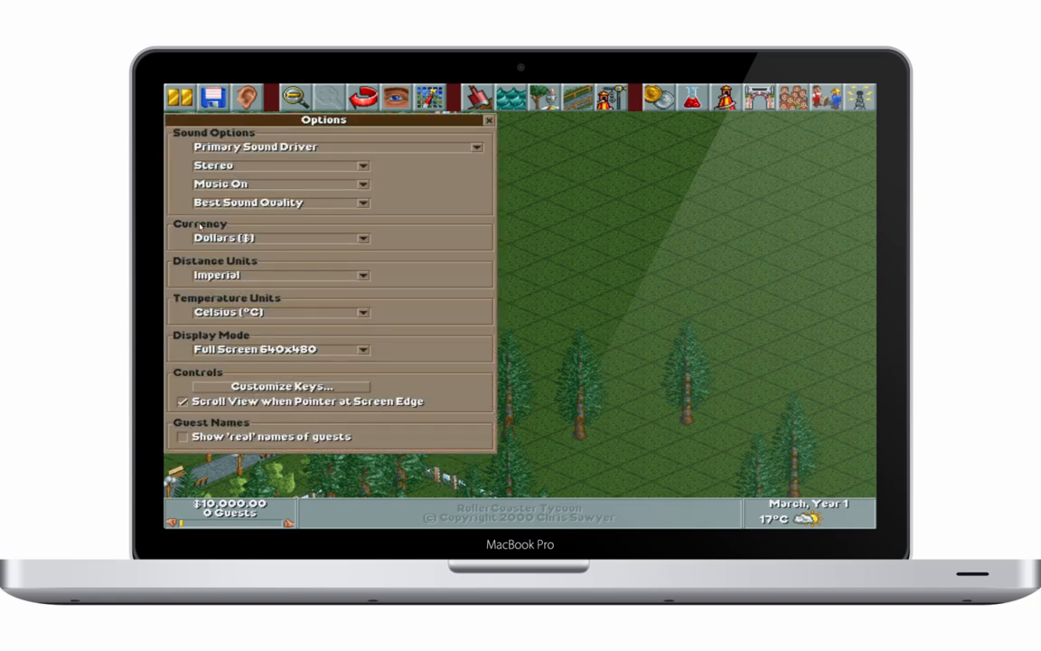
click(363, 350)
click(334, 365)
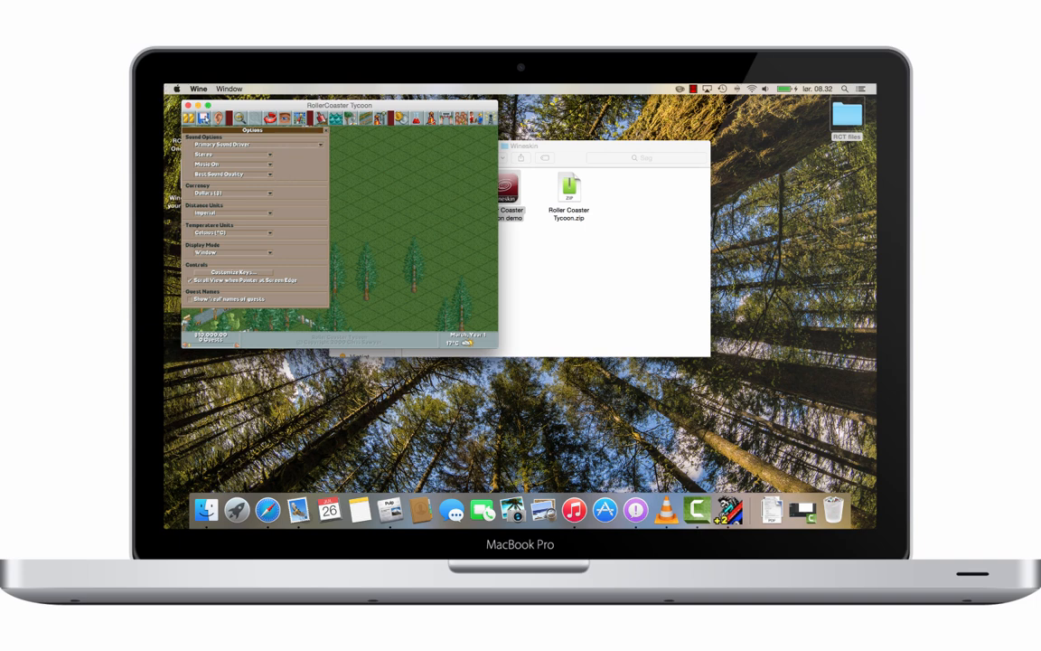
- Save the game as Forest Frontiers.SV4 in the Saved Games folder
click(205, 119)
click(218, 136)
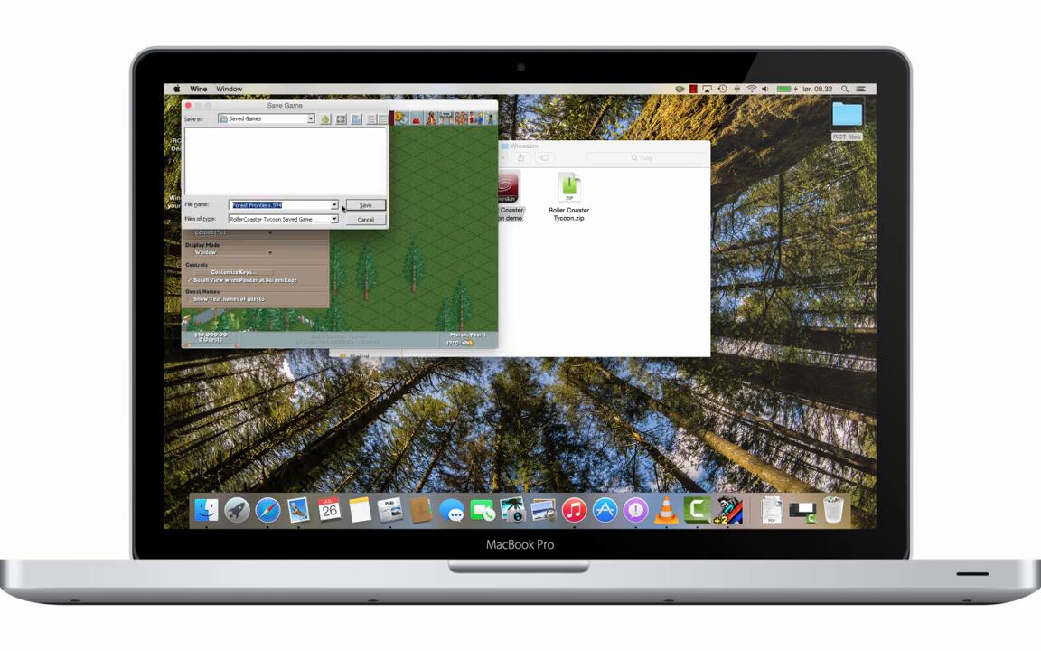
click(363, 206)
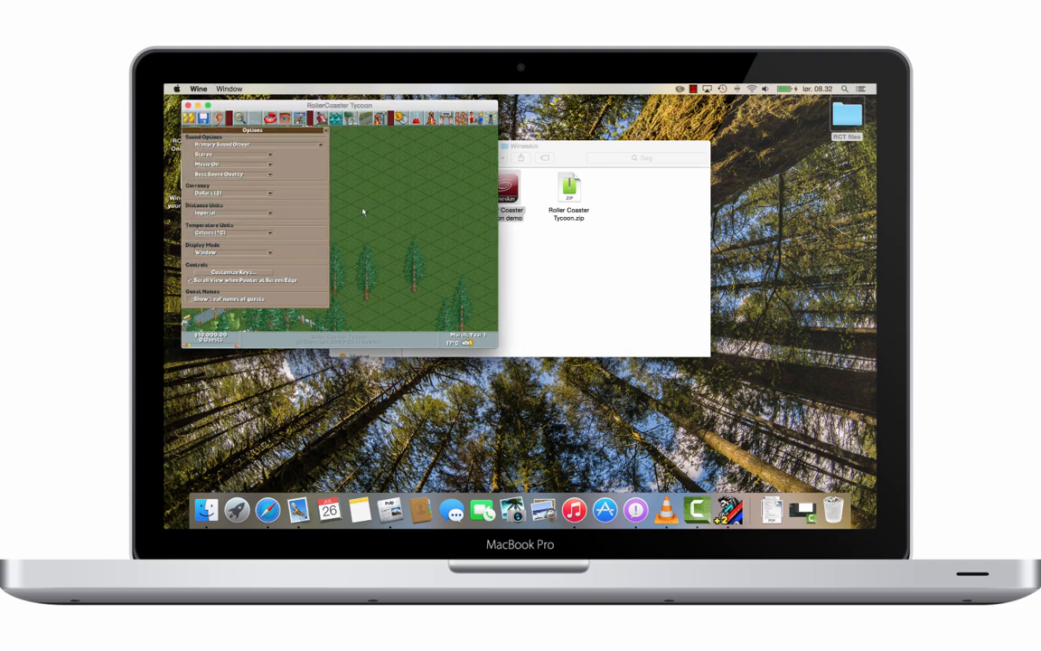
- Set the options to Full Screen 800x600, Pounds (£), Fahrenheit (F) and real guest names
click(269, 253)
click(261, 270)
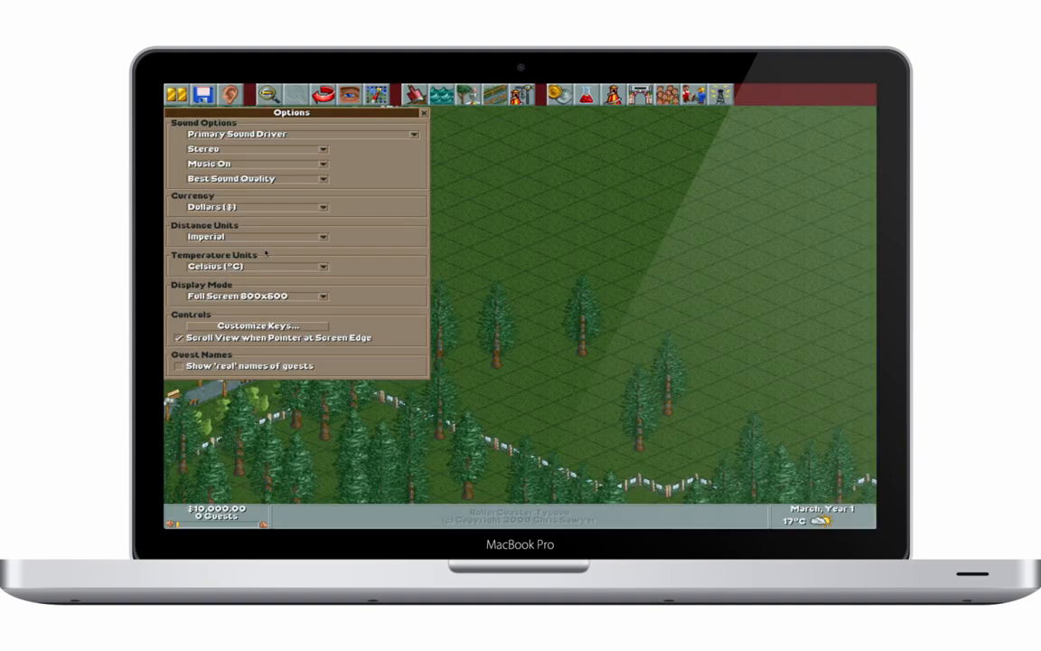
click(323, 206)
click(217, 218)
click(190, 267)
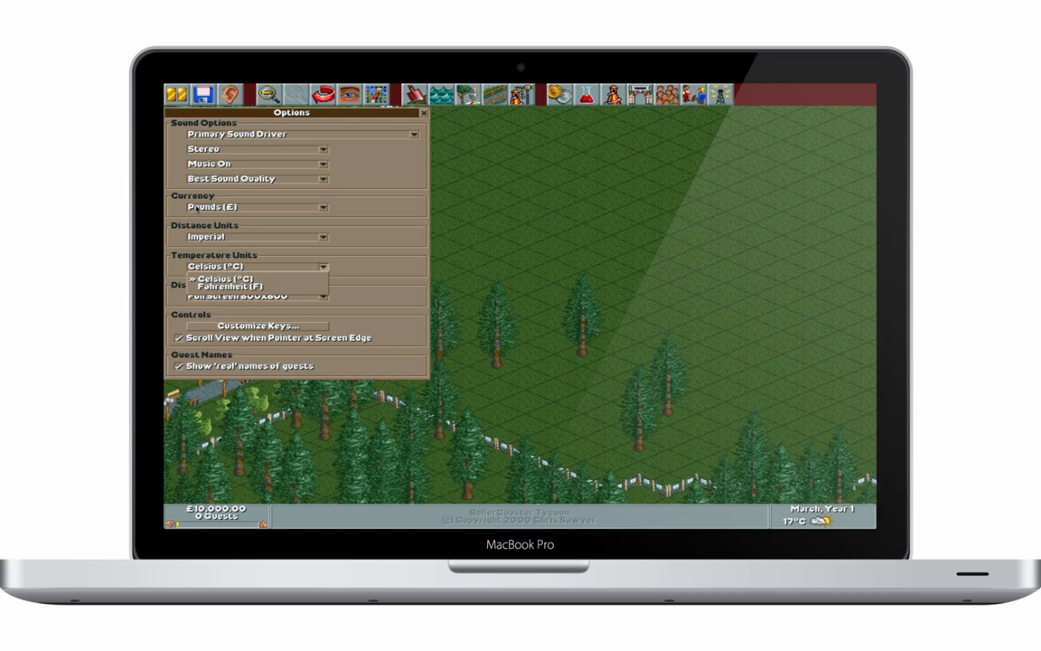
click(204, 282)
- Set the display mode to Window, enlarge the game window to fill most of the desktop, and close the options
click(262, 296)
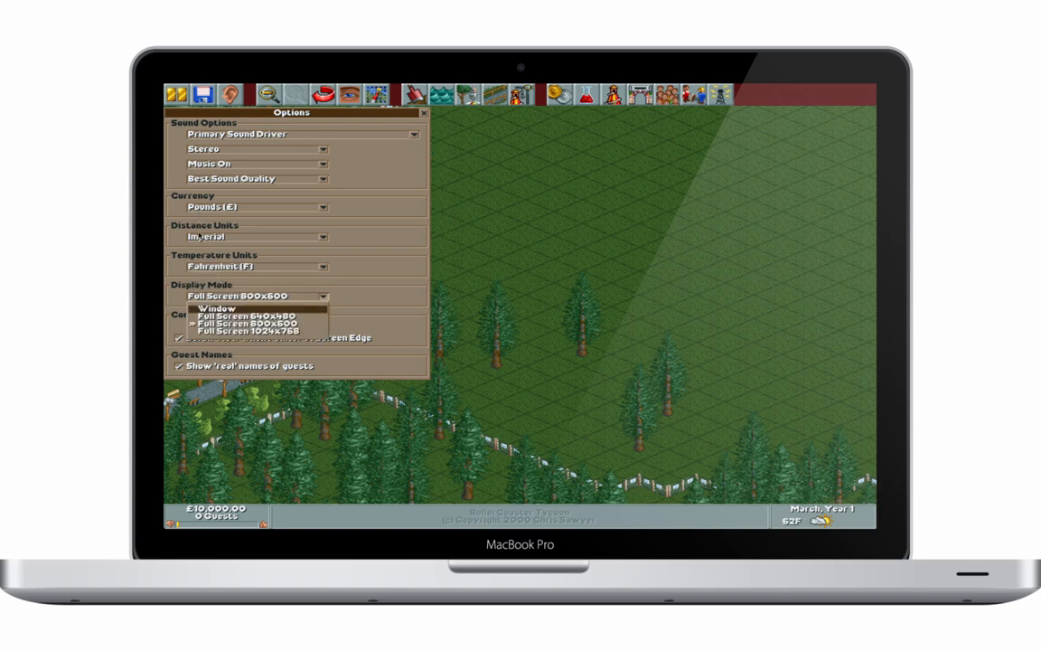
click(217, 308)
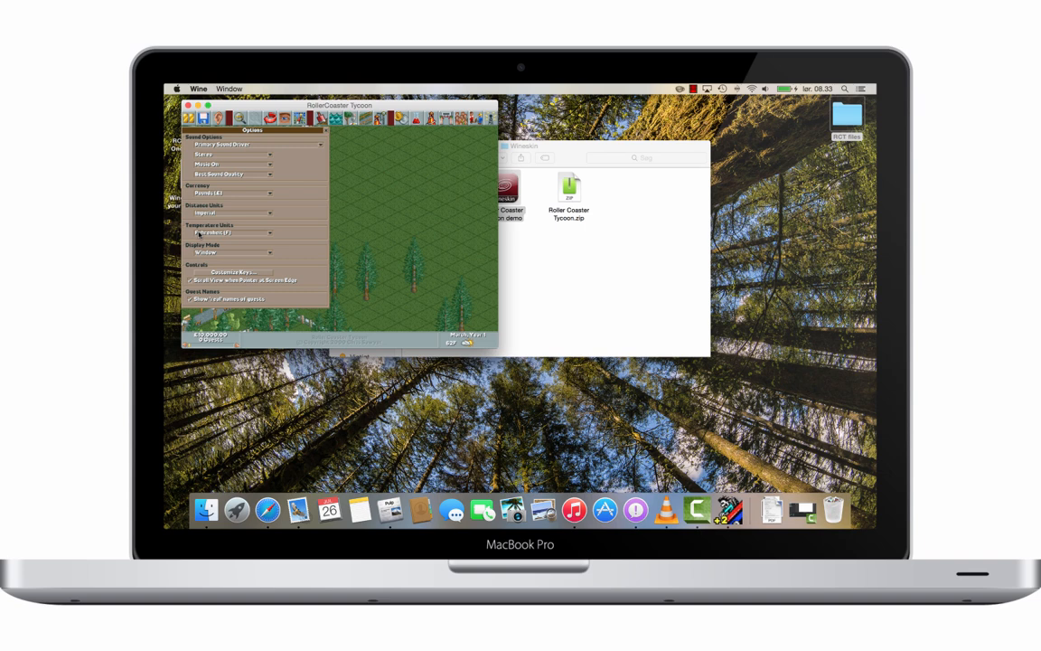
drag(302, 106, 303, 112)
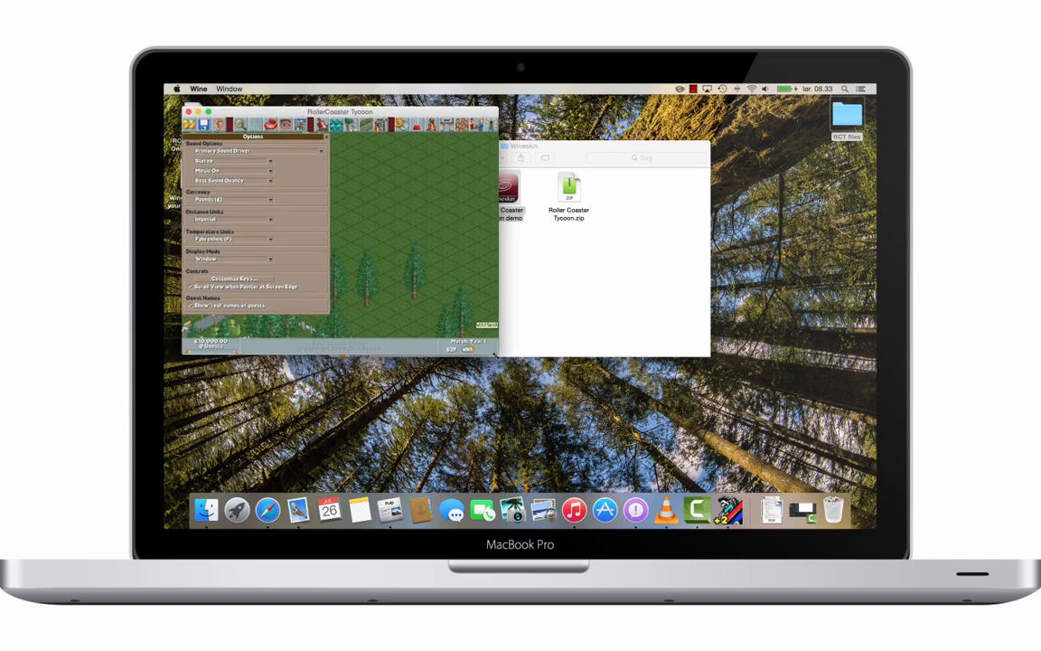
drag(495, 354, 703, 486)
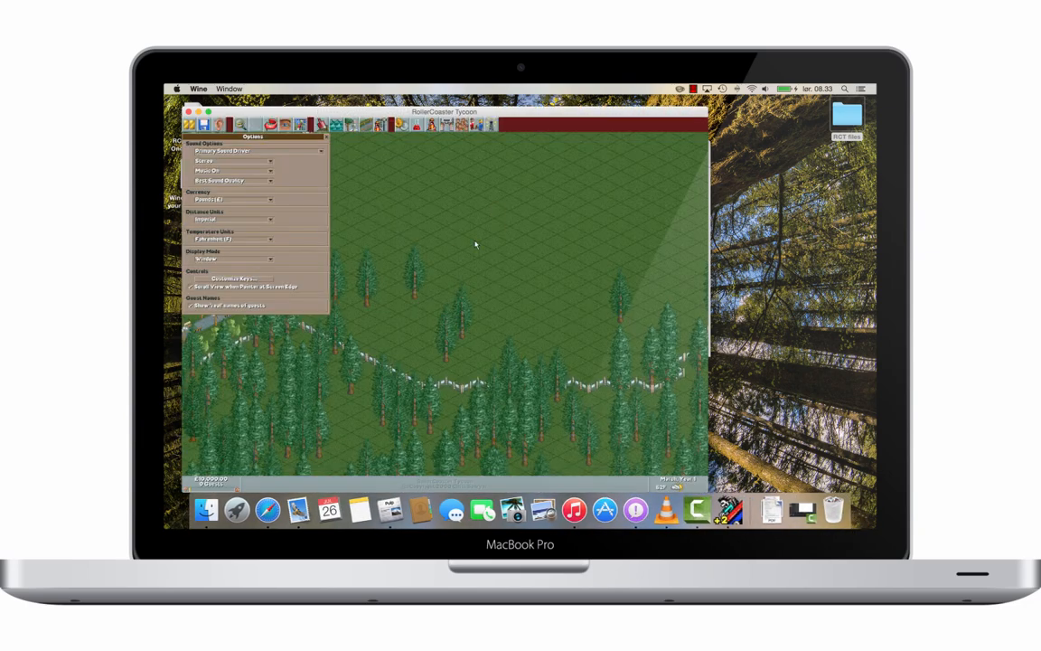
click(326, 137)
- Look around the park in the enlarged window and close the game
drag(388, 178, 451, 235)
key(Left)
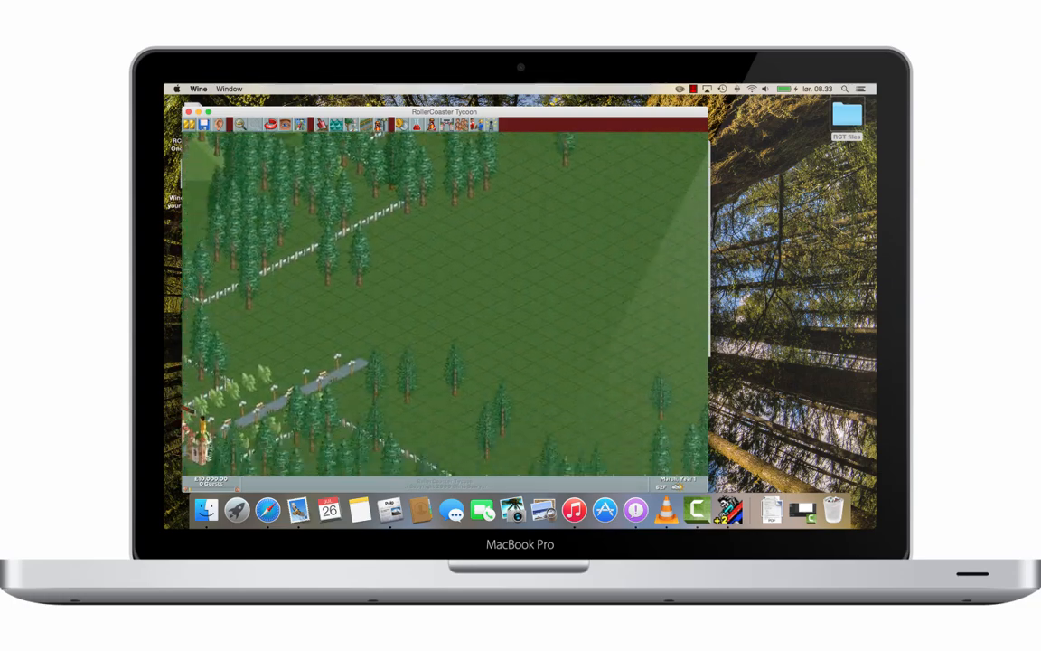
key(Right)
key(Left)
key(Right)
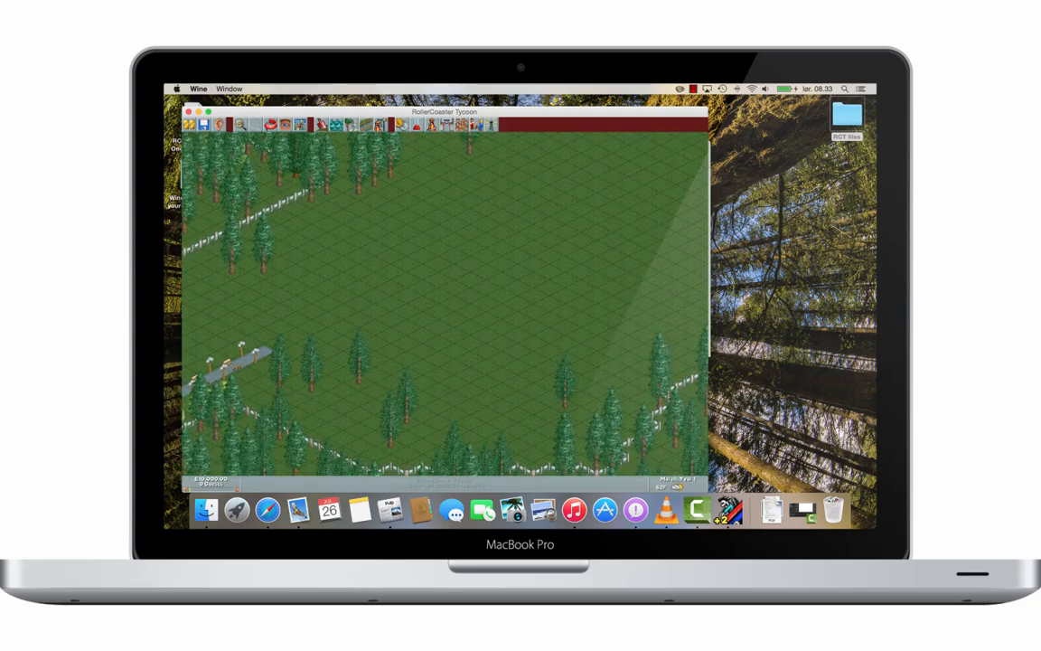
drag(379, 182, 351, 198)
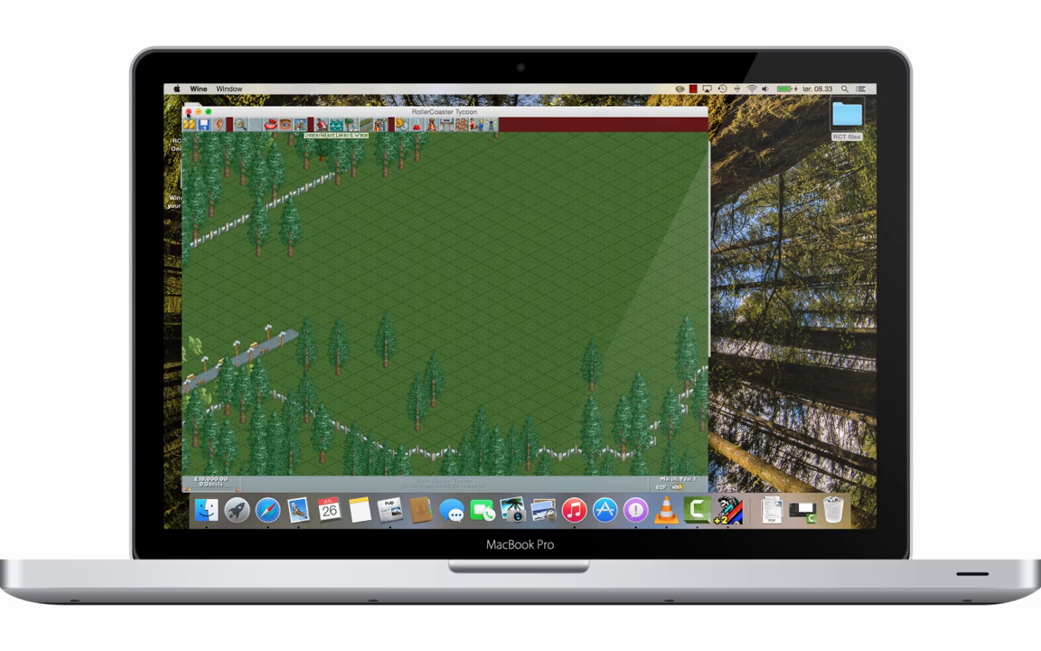
click(203, 124)
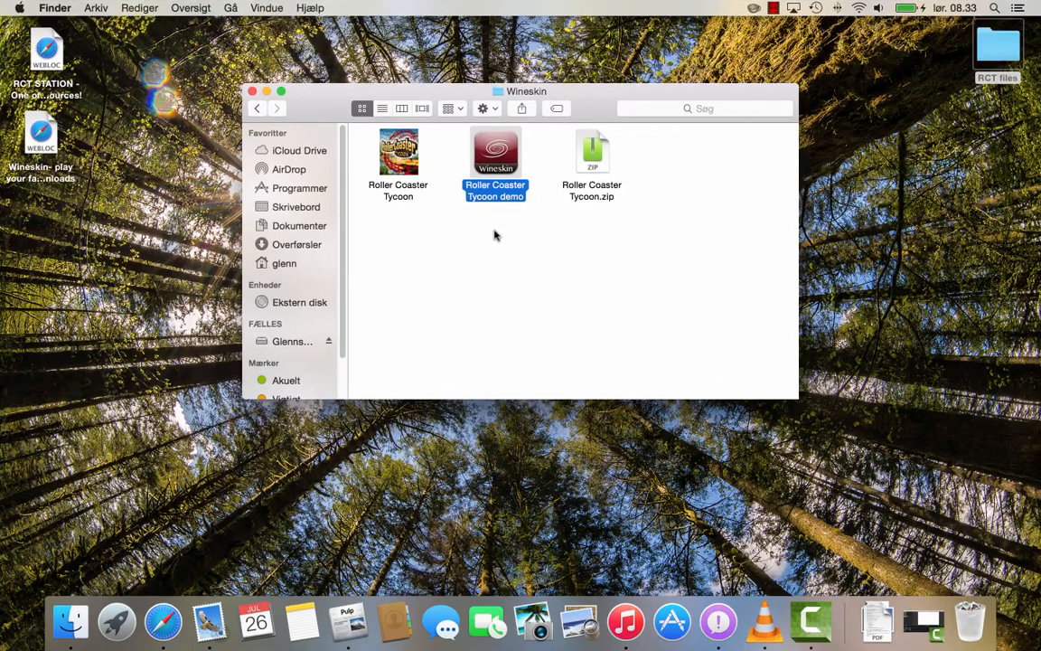
click(411, 166)
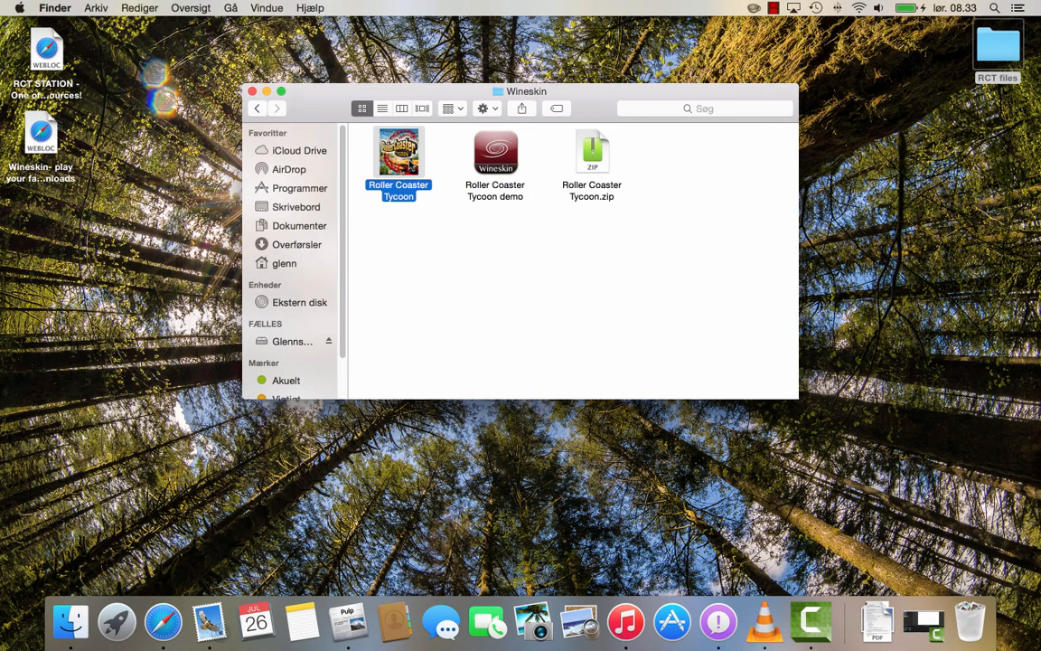
click(425, 225)
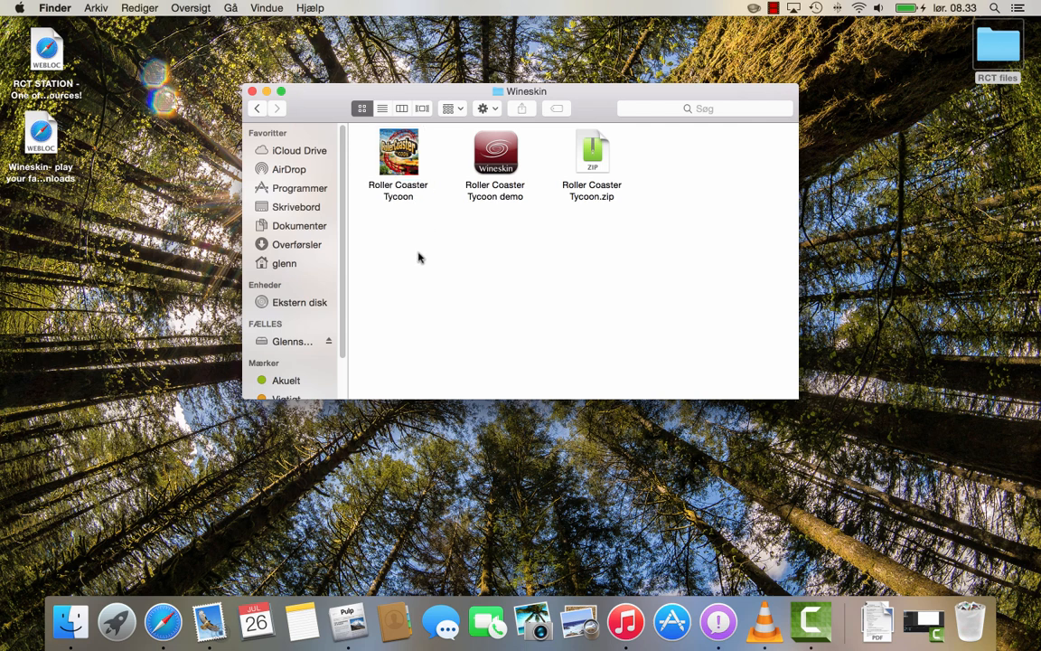
- Switch to Safari and search Google Images for "Roller Coaster Tycoon"
click(162, 618)
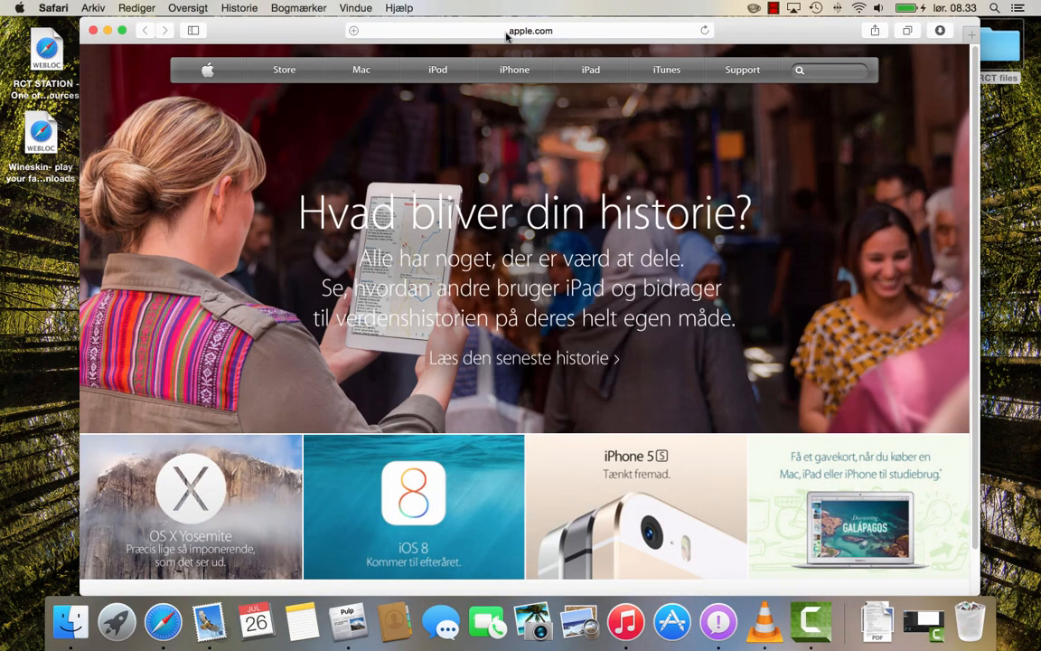
click(507, 31)
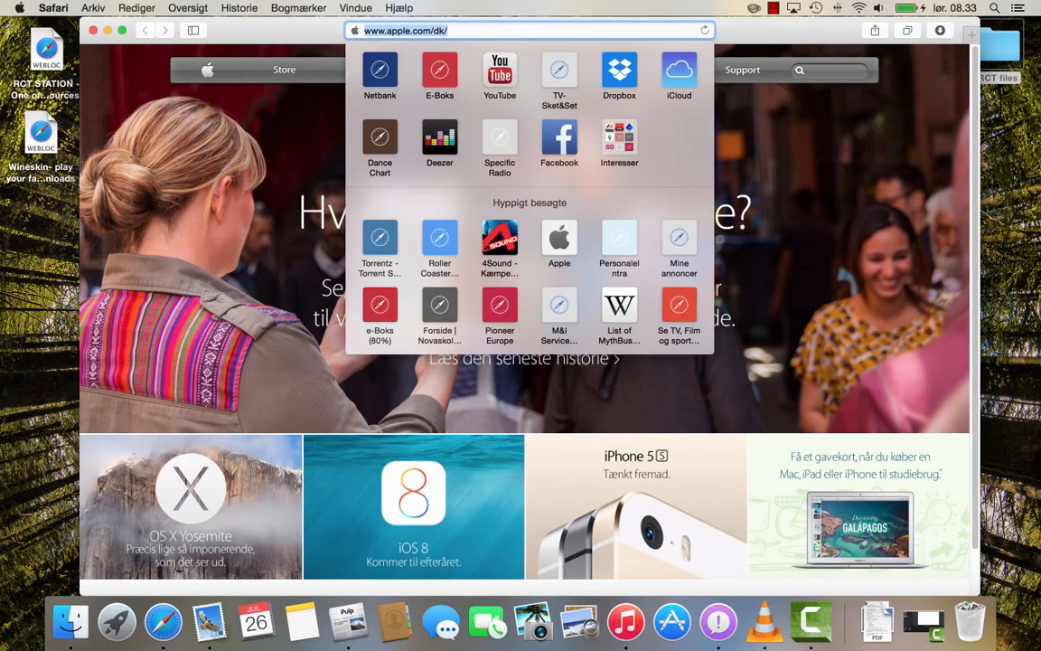
text(Roller Coast)
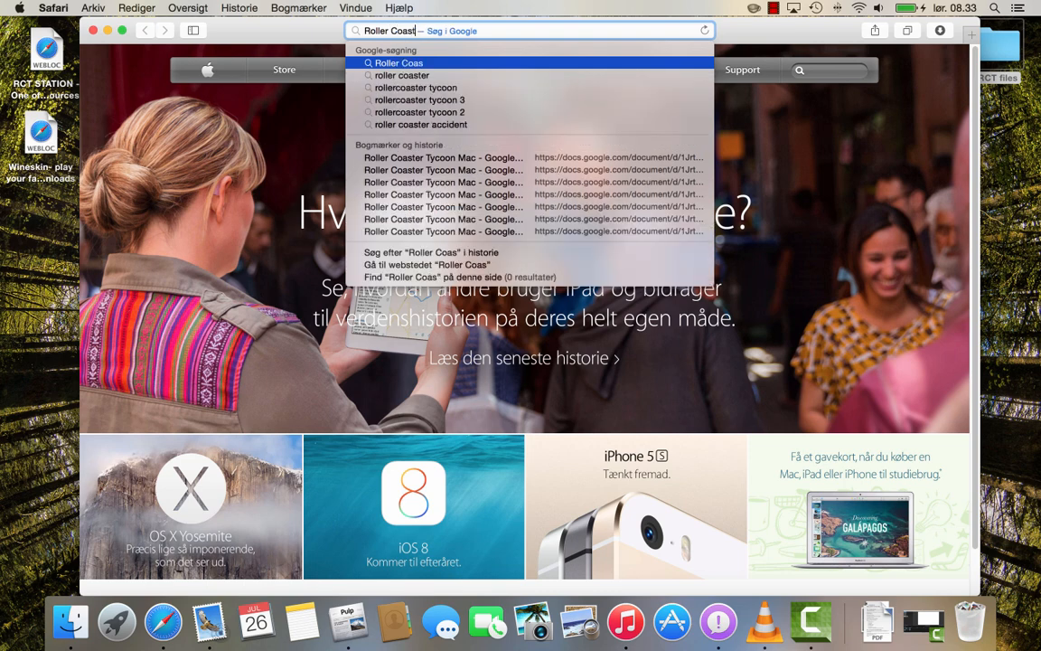
text(er Tycoon)
key(Return)
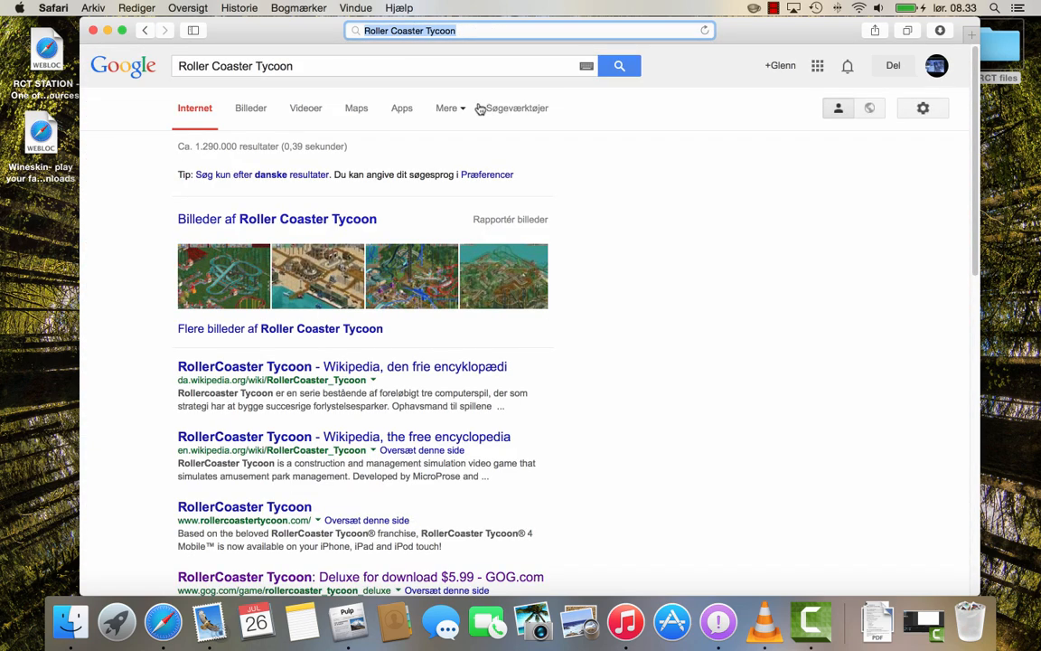
click(242, 110)
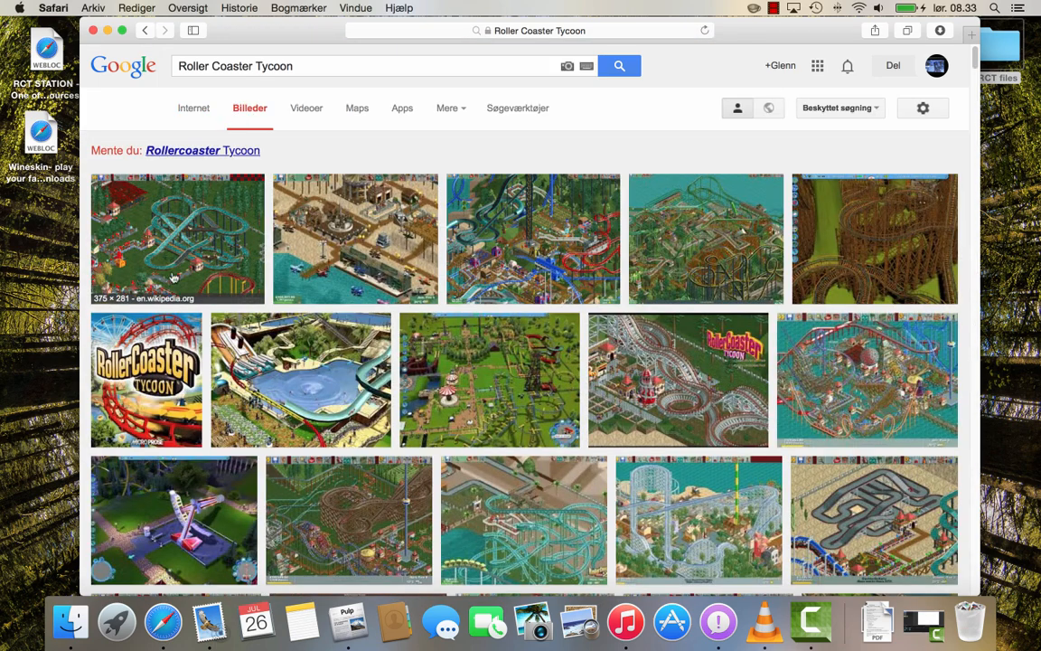
- Open the MicroProse box cover from Wikipedia at full size, save it to the desktop, and close the browser window
click(157, 355)
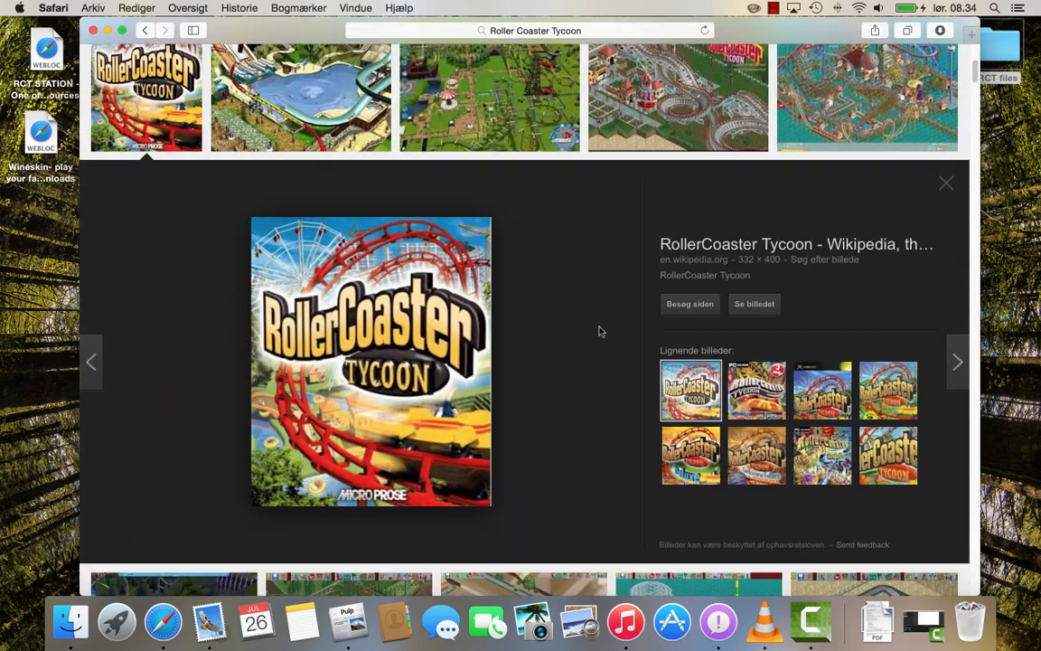
click(768, 304)
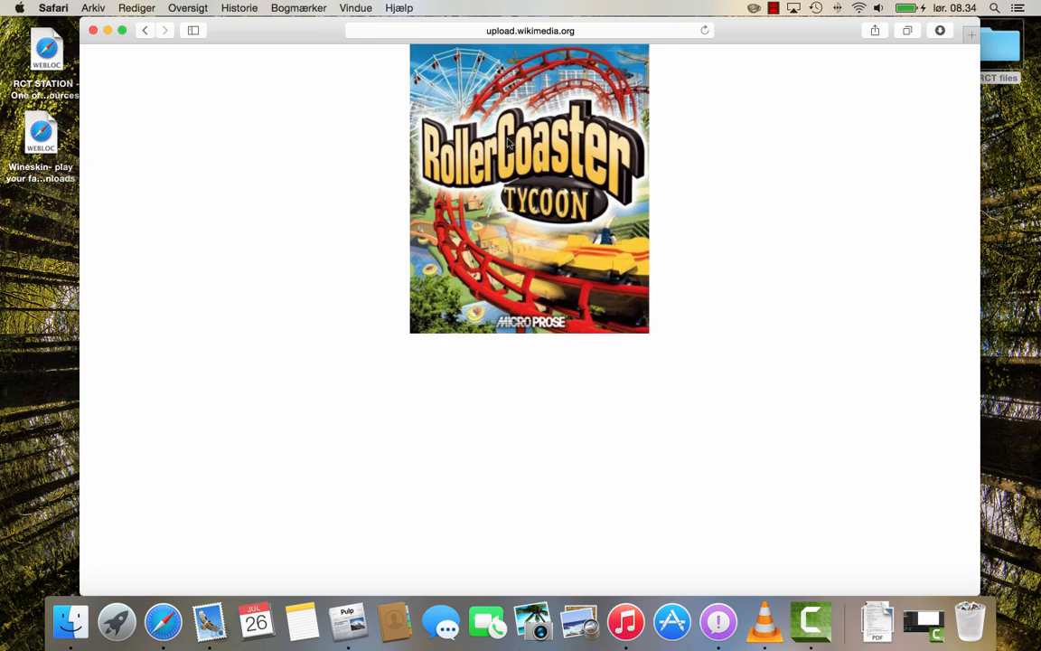
drag(485, 140, 976, 195)
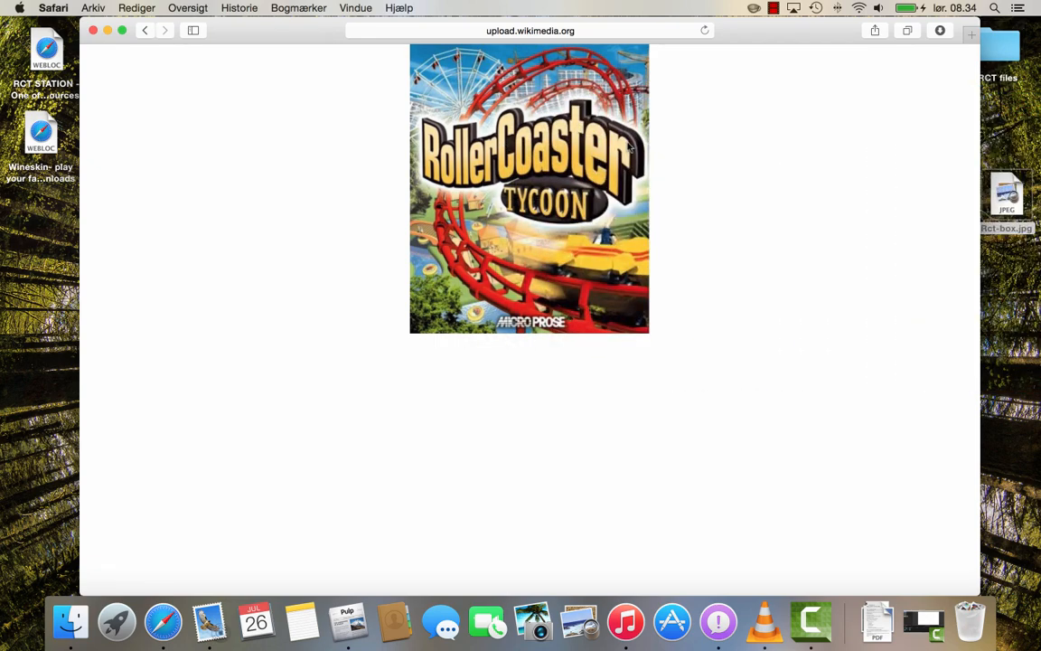
click(92, 30)
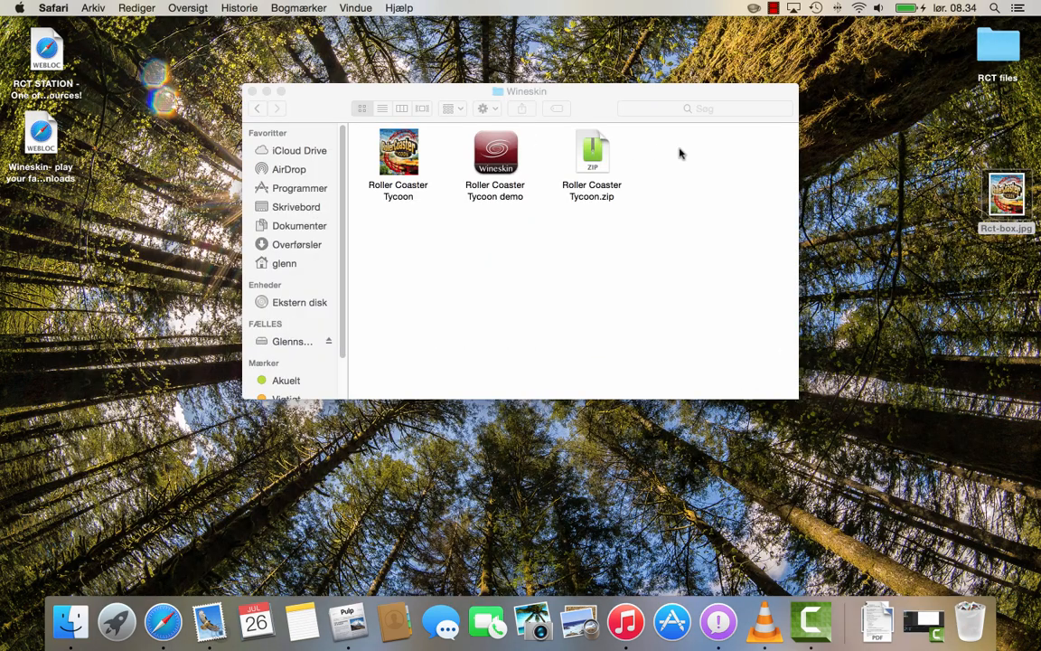
- Open Rct-box.jpg from the desktop, copy the entire image, and close it
double_click(1015, 194)
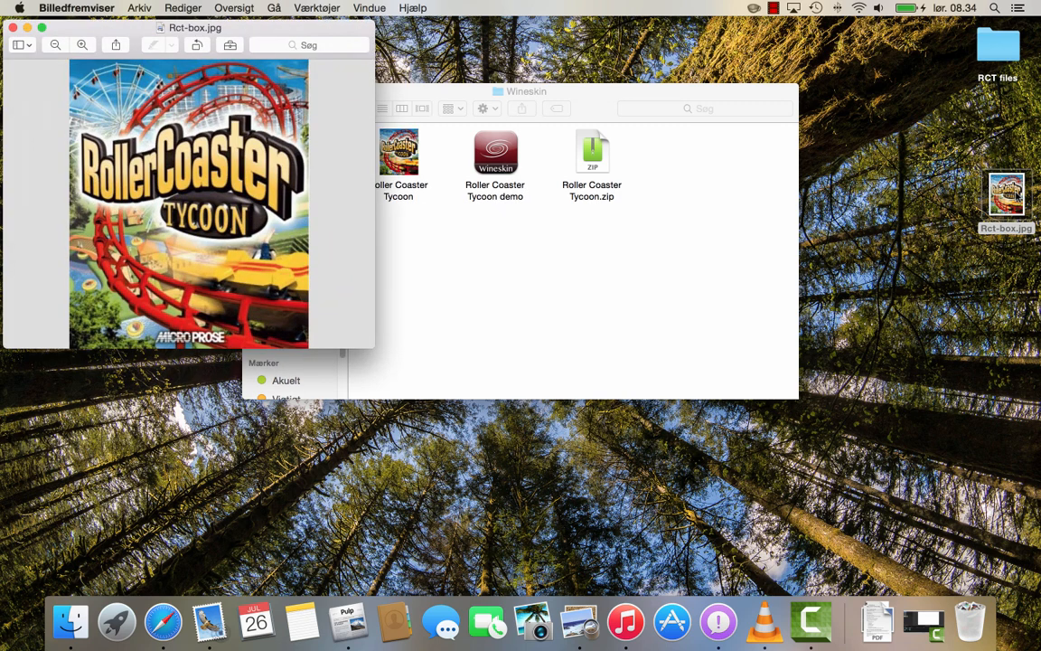
key(super+a)
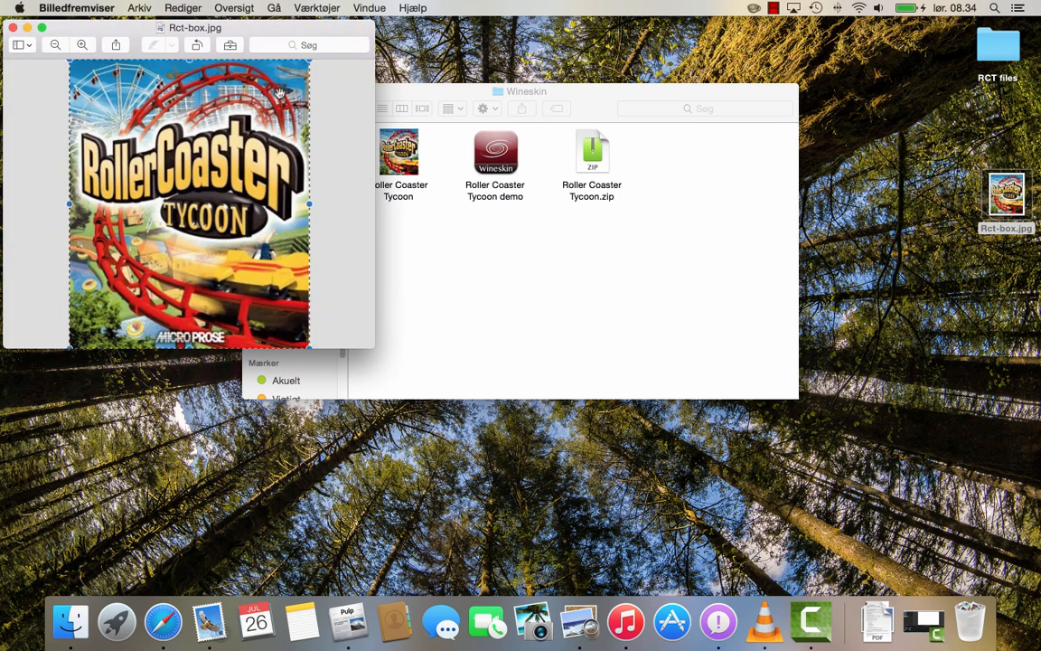
key(super+c)
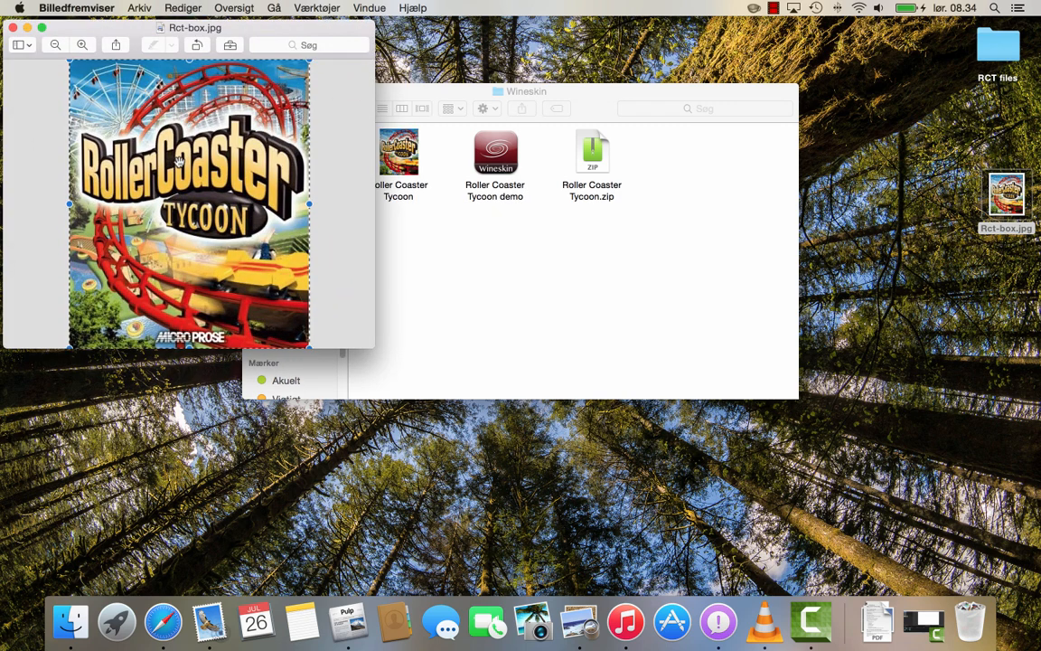
click(14, 28)
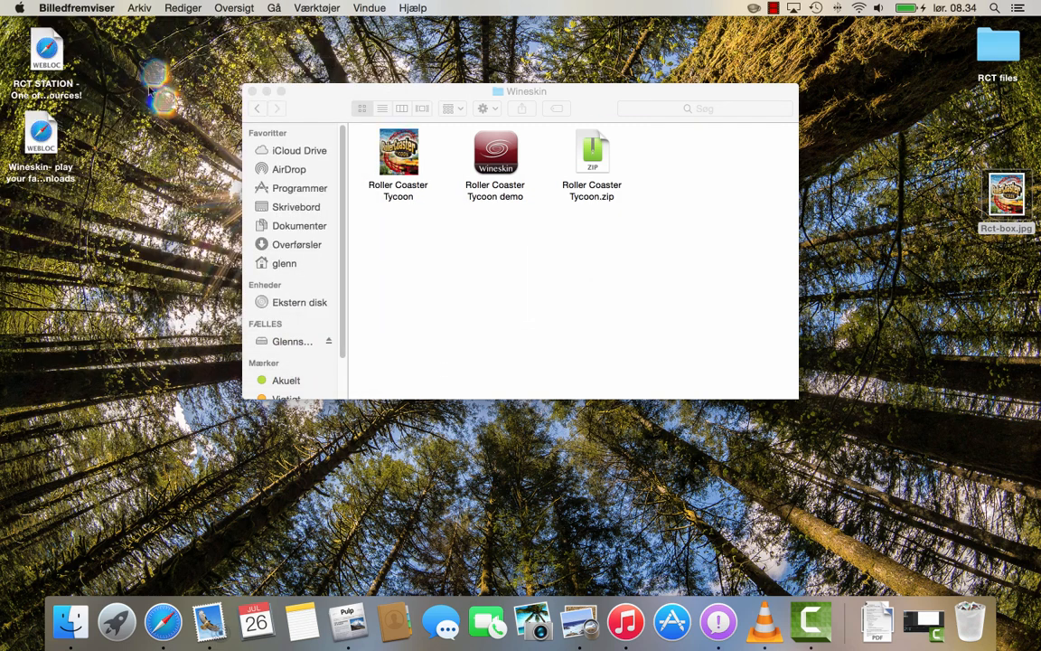
- Replace the icon of Roller Coaster Tycoon demo with the copied box cover through its file information, and close the information window
click(488, 158)
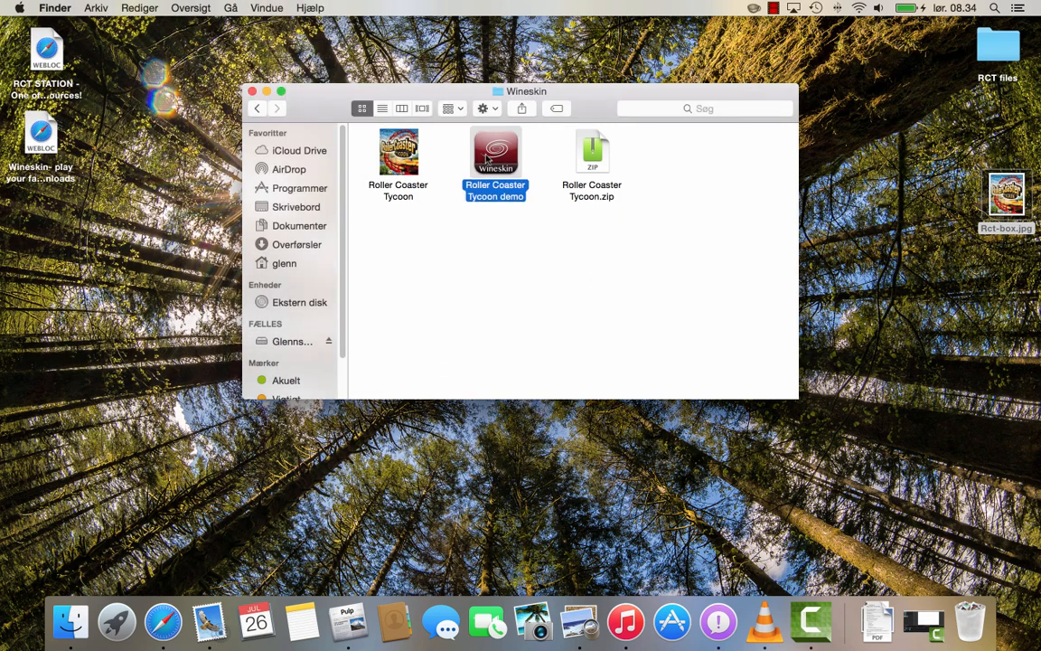
key(super+i)
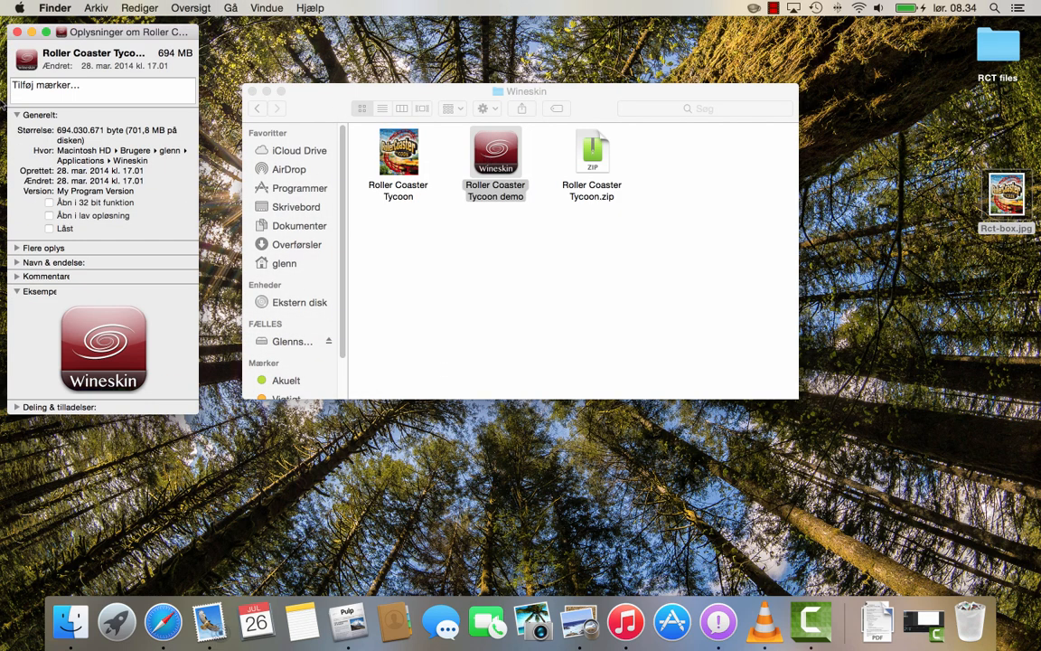
click(35, 65)
key(super+v)
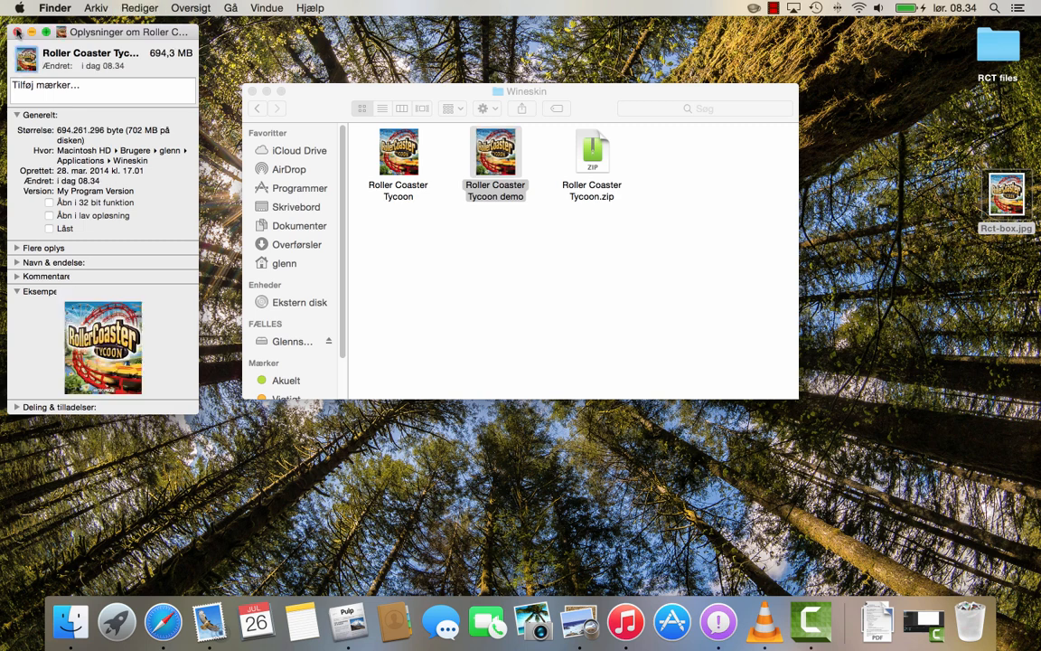
click(16, 31)
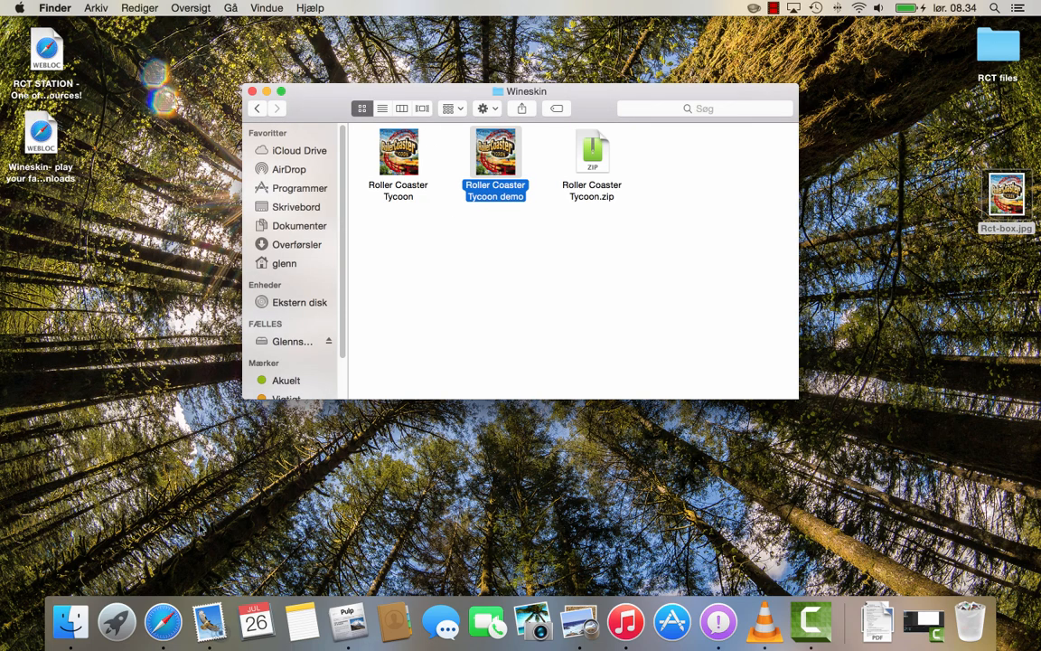
- Check the Roller Coaster Tycoon demo icon in Launchpad and return to the desktop
click(117, 621)
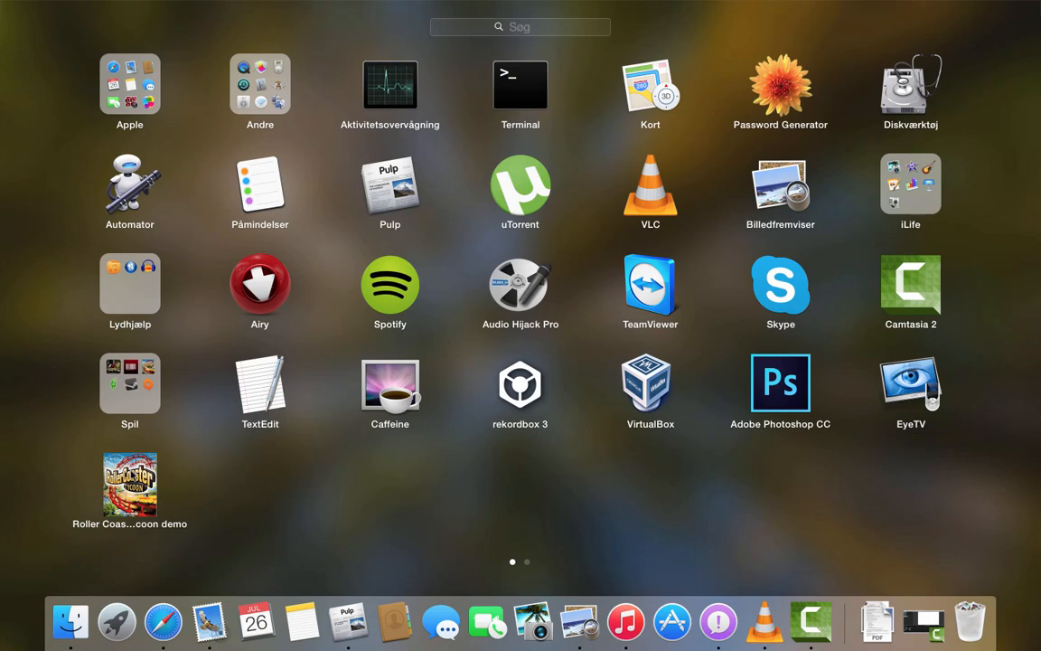
click(233, 473)
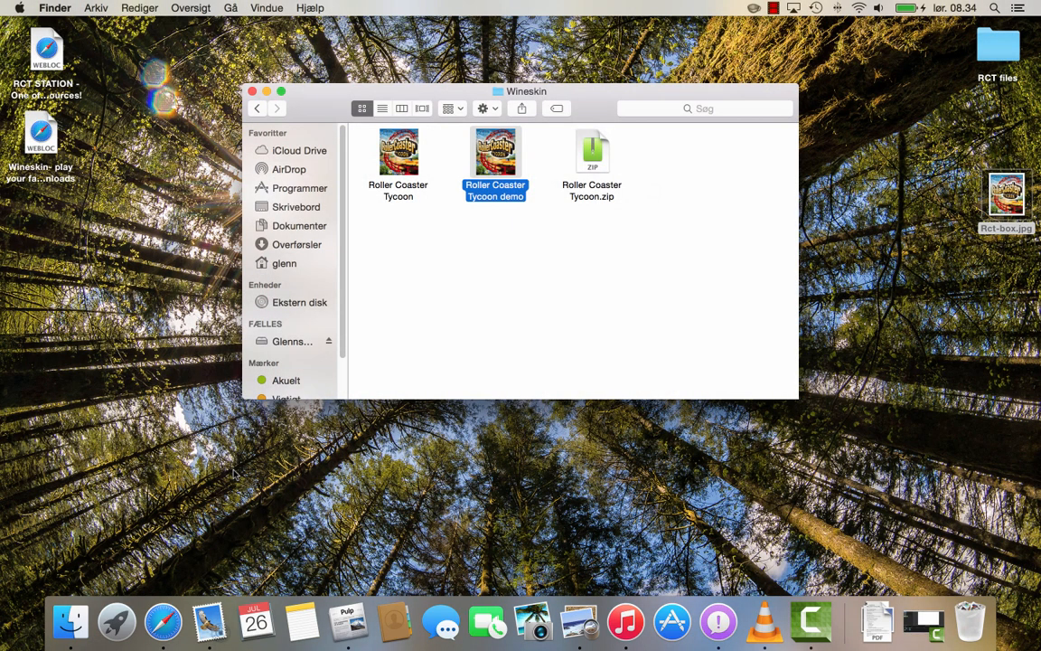